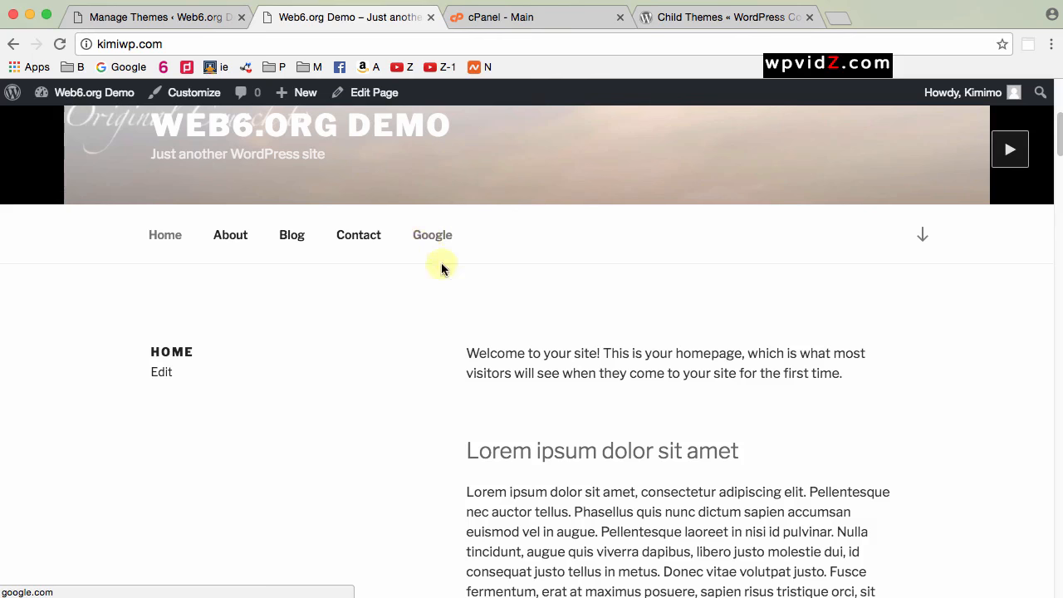
# - Look over the site's home page and the Blog page, including the test post and the sidebar widgets
pyautogui.scroll(-10, 562, 379)
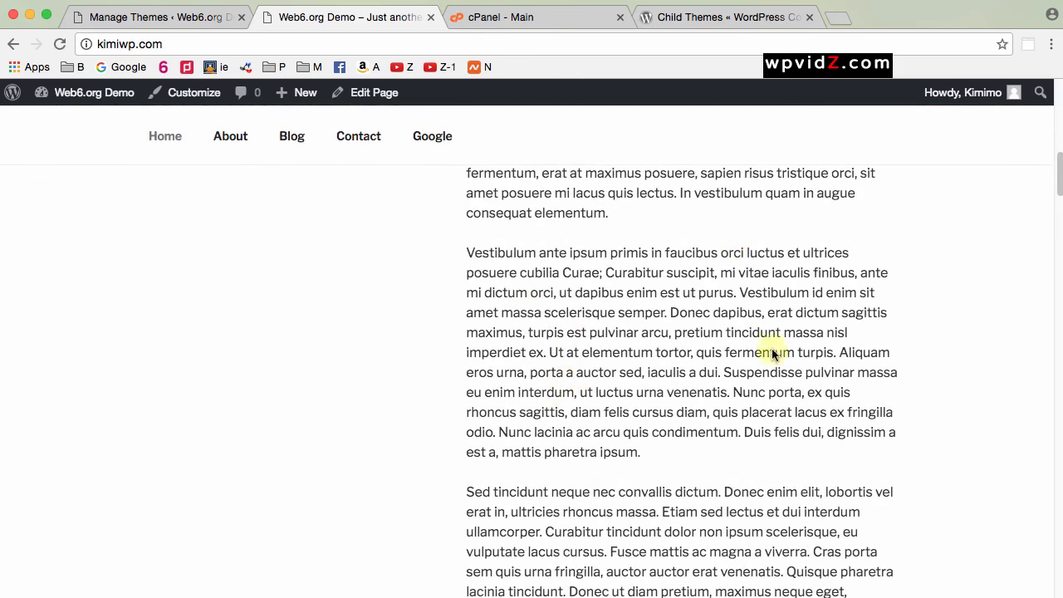
pyautogui.scroll(-7, 770, 348)
pyautogui.scroll(-6, 775, 368)
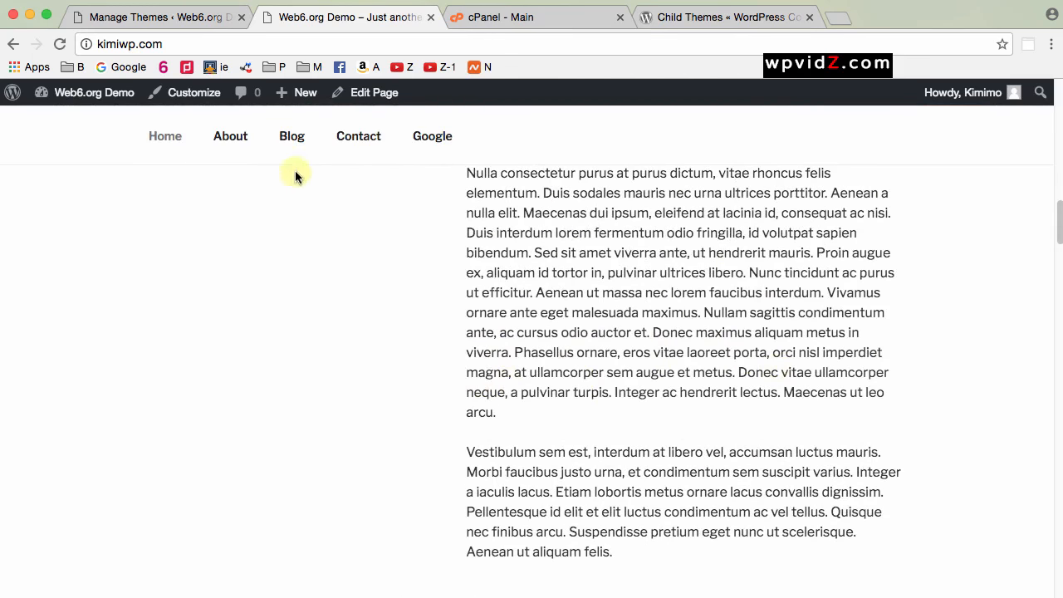
pyautogui.click(291, 136)
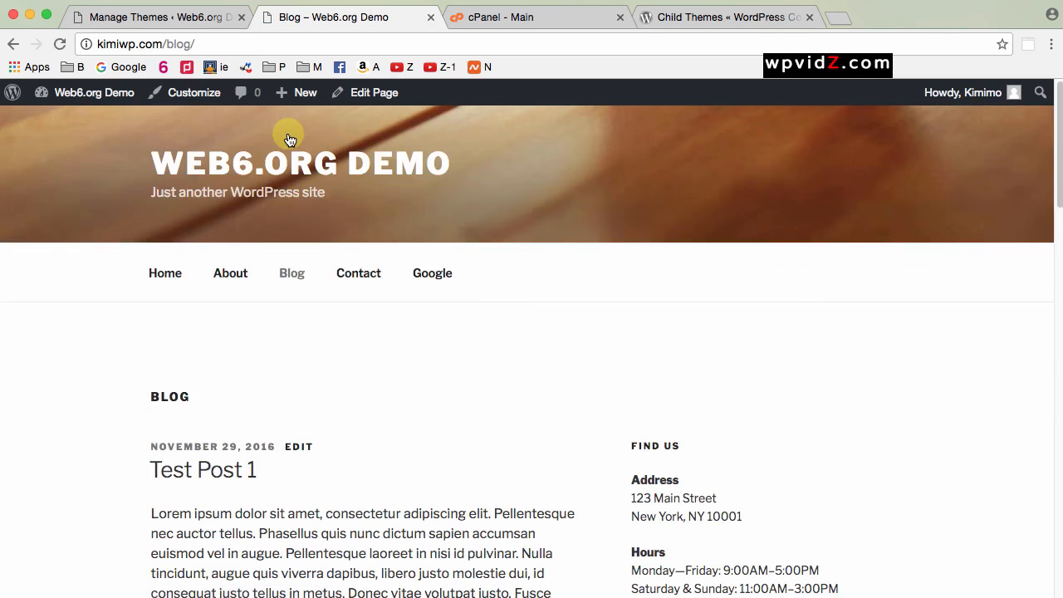
pyautogui.scroll(-8, 815, 474)
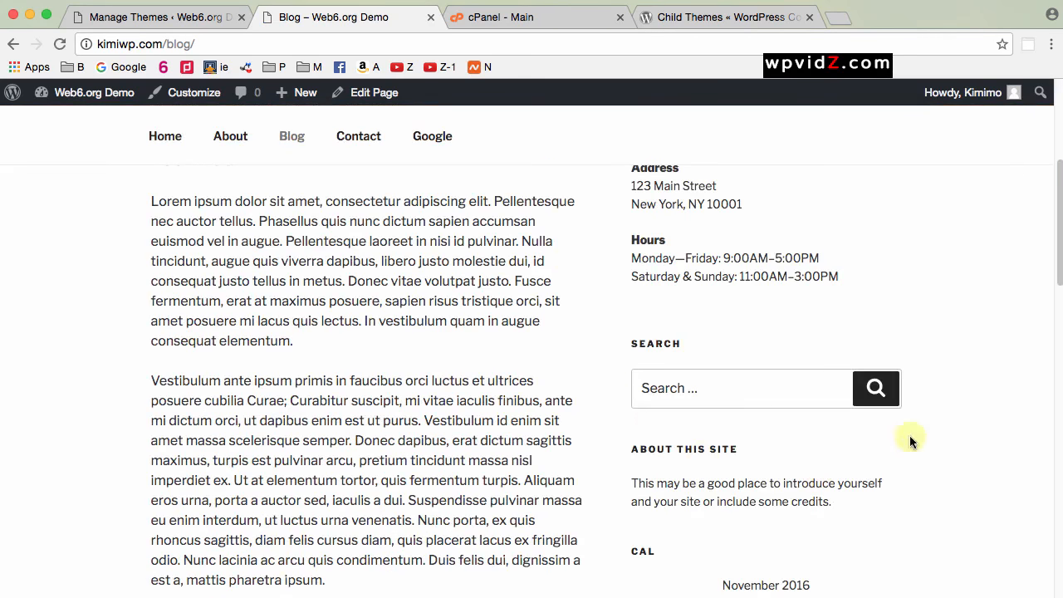
pyautogui.scroll(-6, 908, 439)
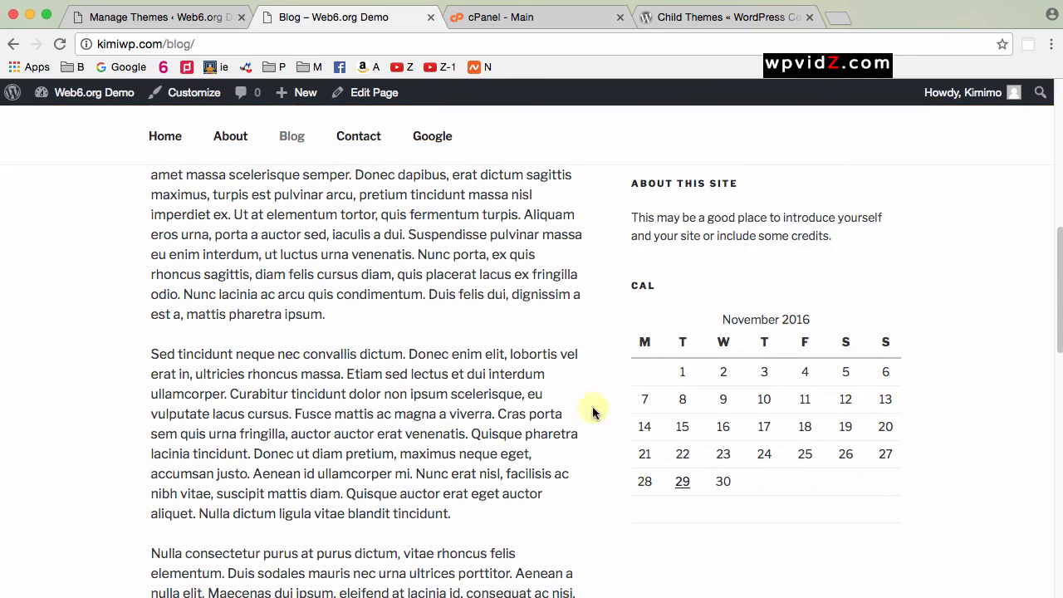
pyautogui.scroll(-3, 746, 518)
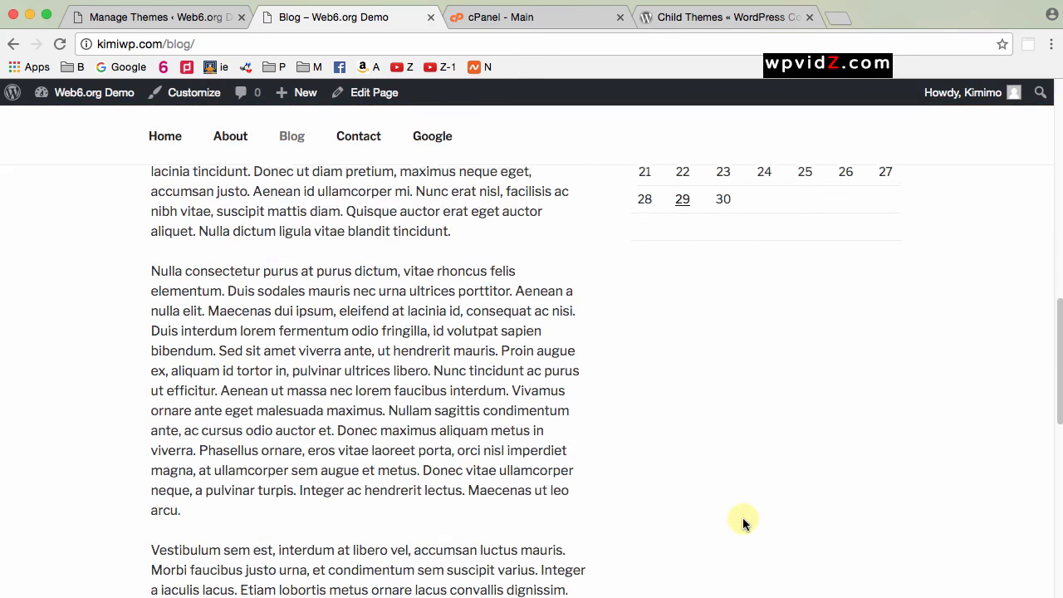
pyautogui.scroll(5, 744, 521)
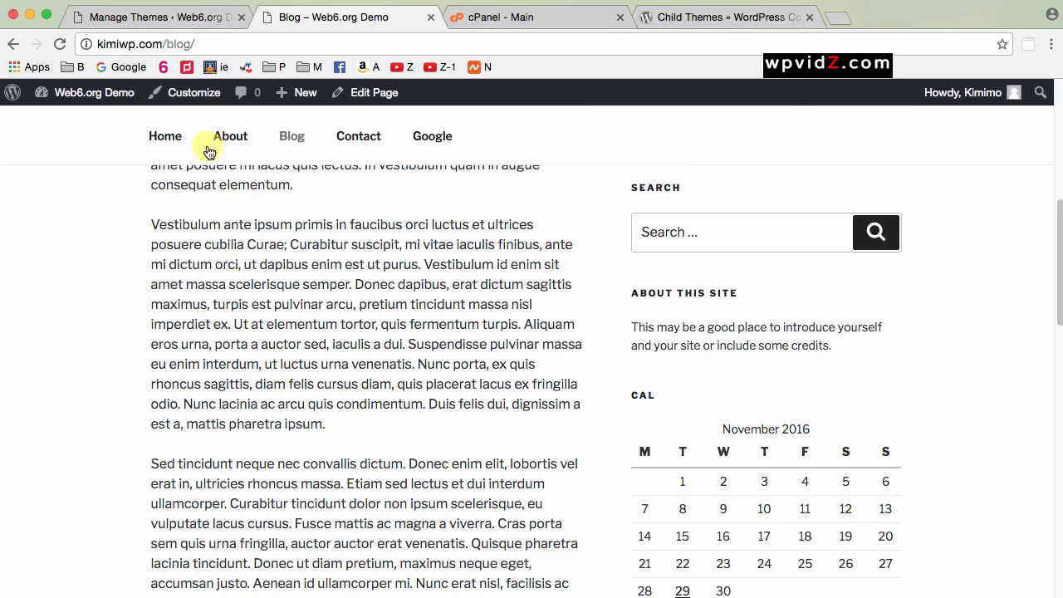
# - Open the site's color customization, try the Dark scheme, and set a Custom color scheme with a green hue
pyautogui.click(190, 98)
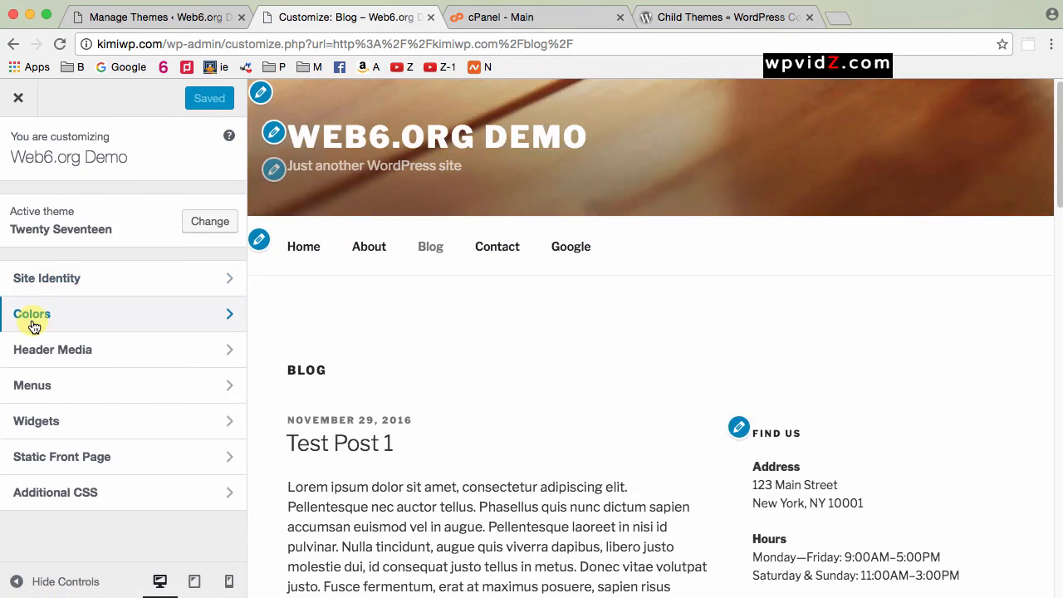
pyautogui.click(33, 324)
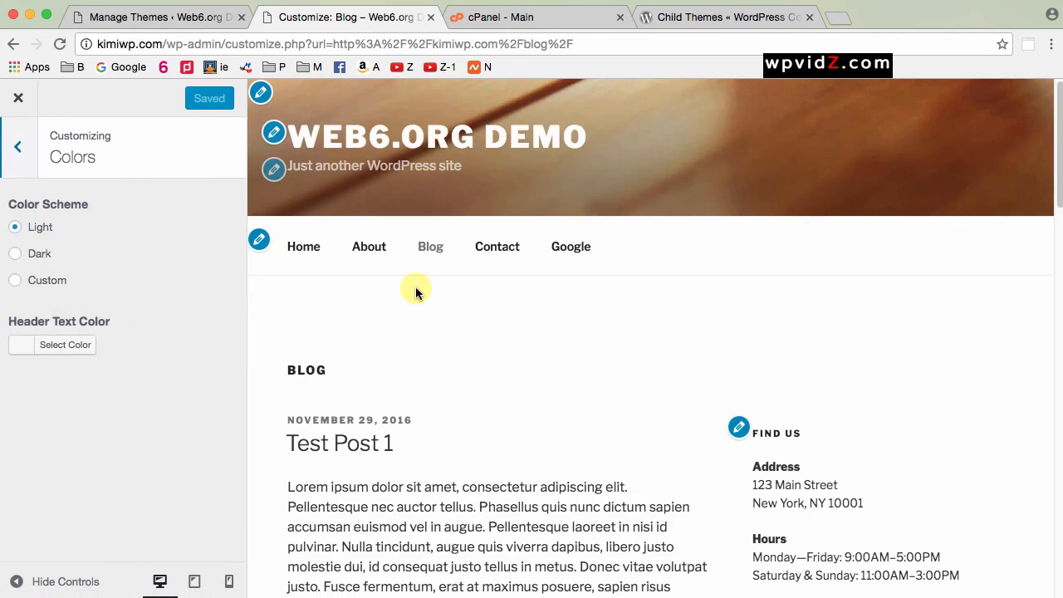
pyautogui.click(14, 257)
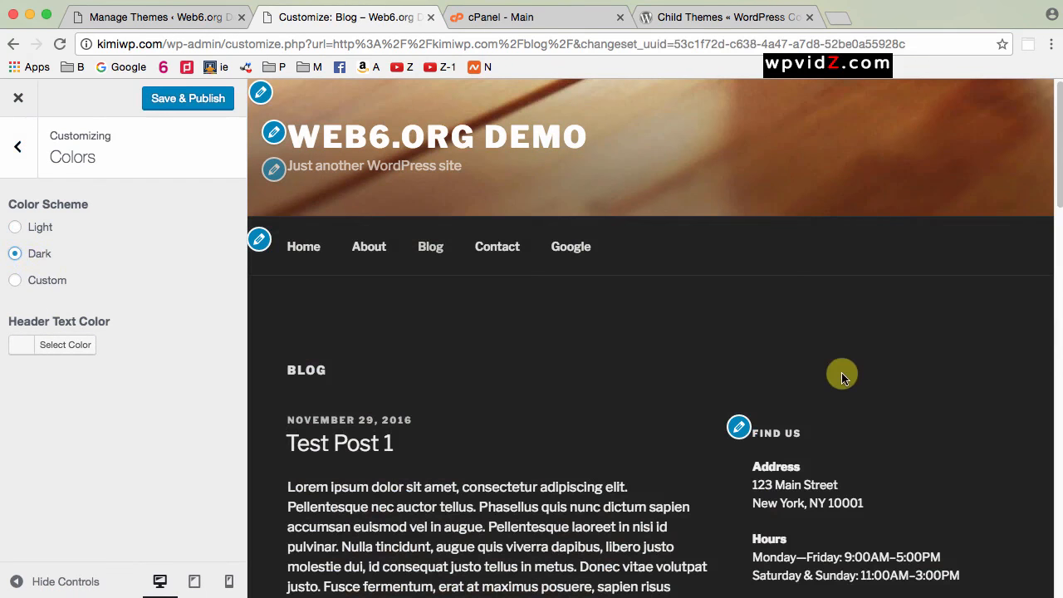
pyautogui.scroll(-2, 842, 380)
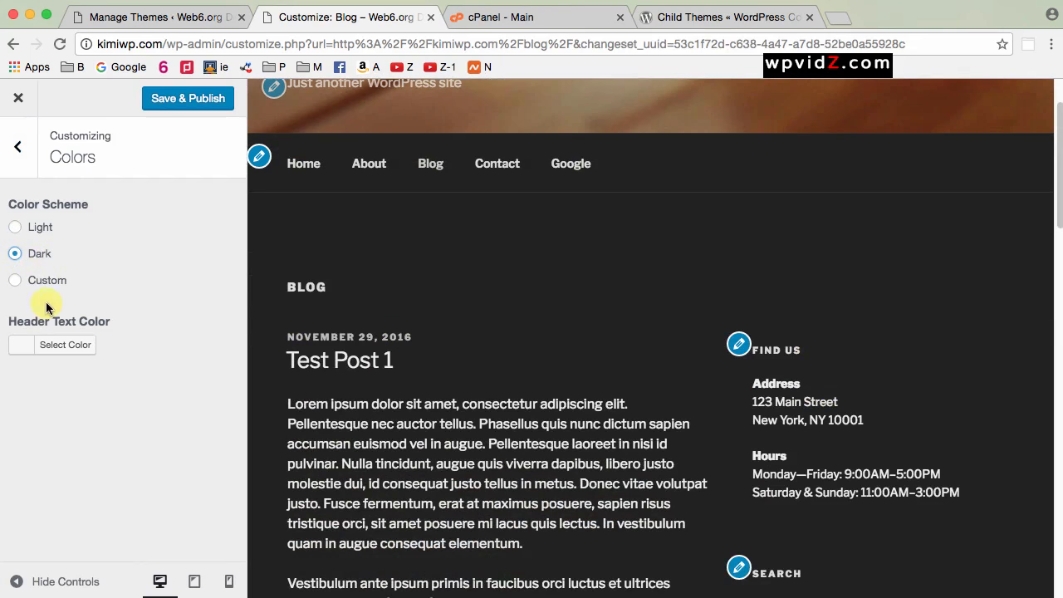
pyautogui.click(15, 280)
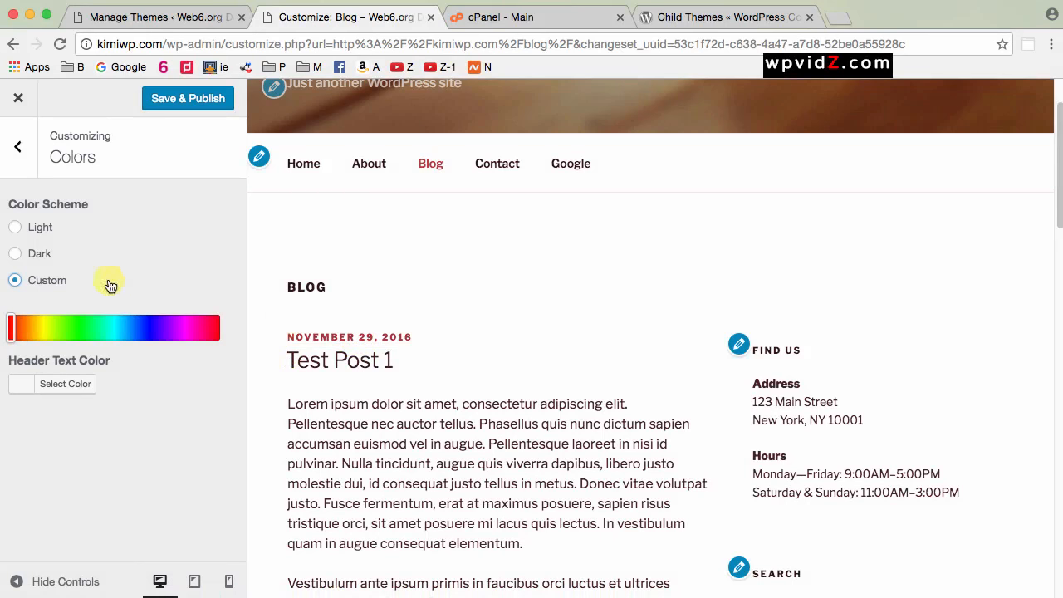
pyautogui.moveTo(11, 328); pyautogui.dragTo(83, 339)
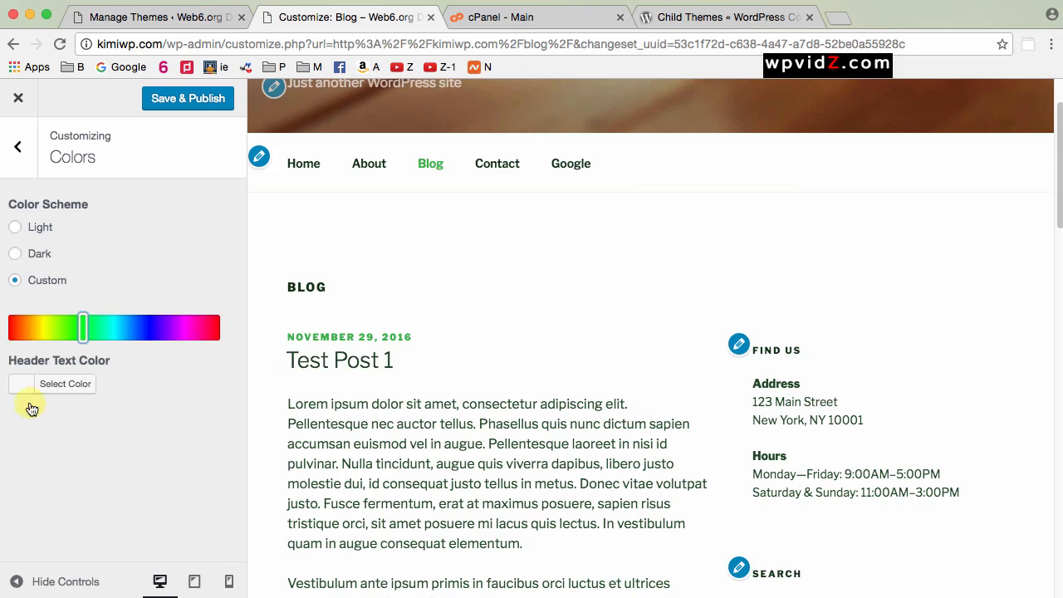
# - Set the header text color to the blue #1e73be swatch and publish the color changes
pyautogui.click(21, 390)
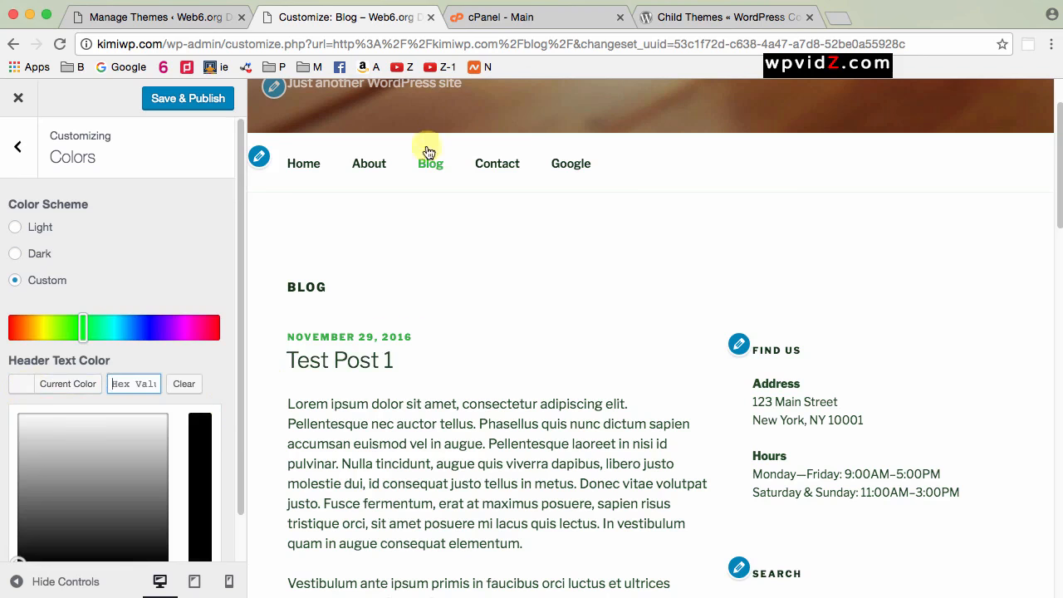
pyautogui.scroll(-2, 147, 505)
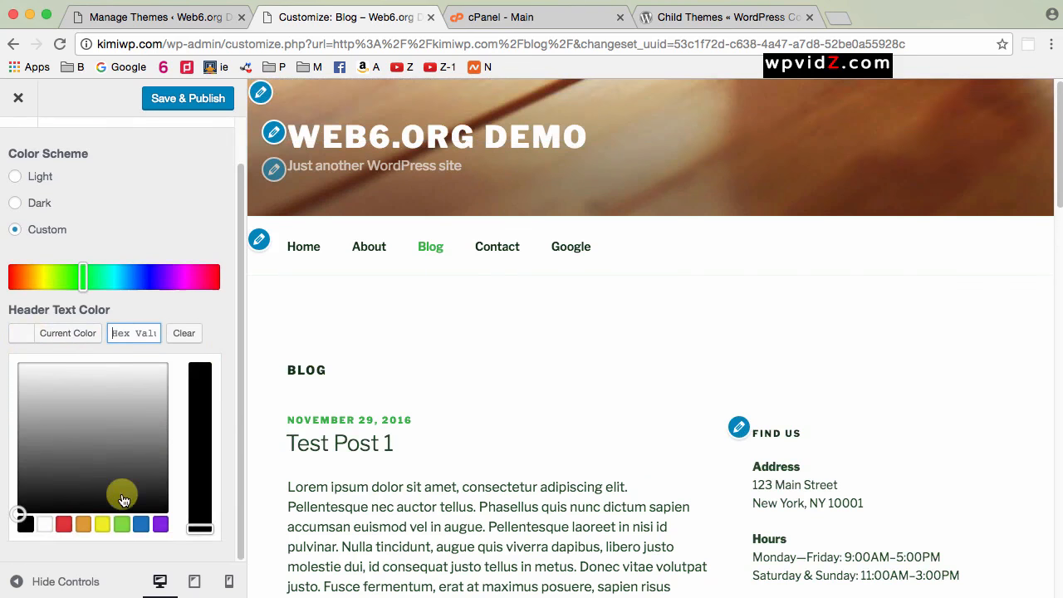
pyautogui.click(139, 524)
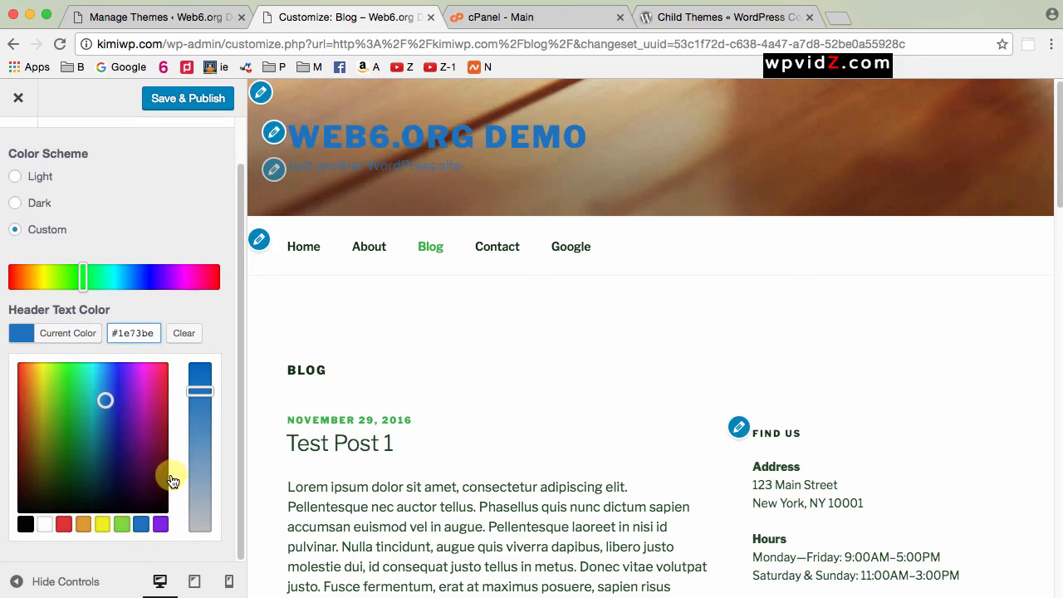
pyautogui.click(176, 107)
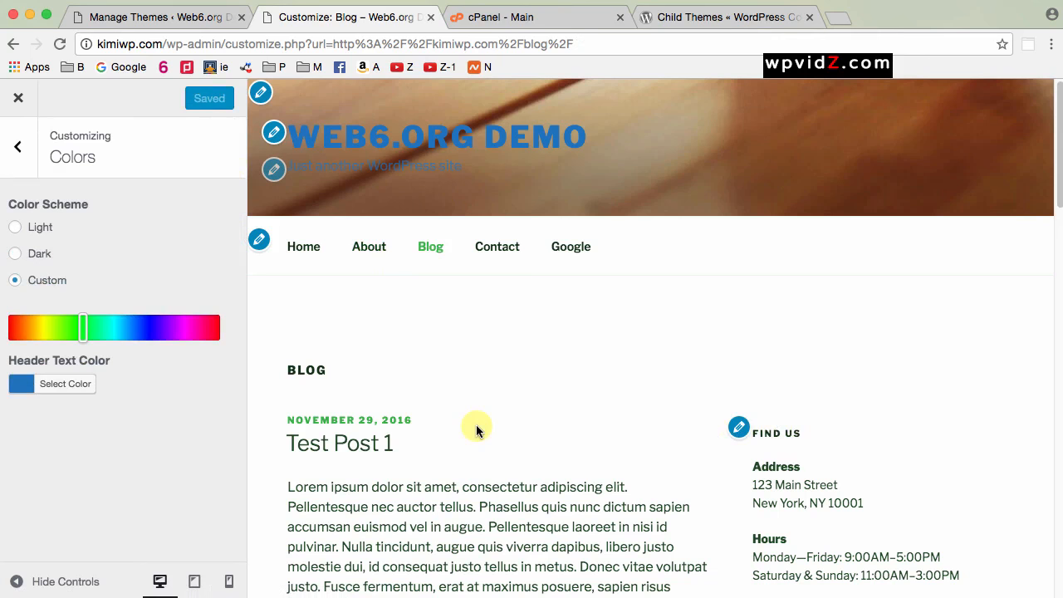
# - Leave the color settings and open the Additional CSS editor for the theme
pyautogui.click(18, 147)
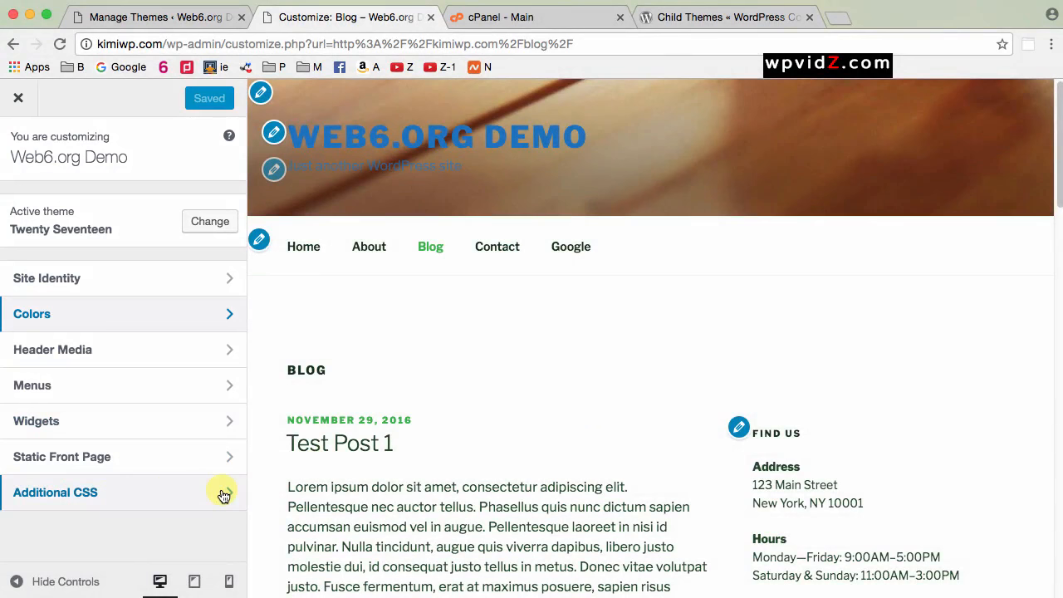
pyautogui.click(222, 495)
pyautogui.click(38, 292)
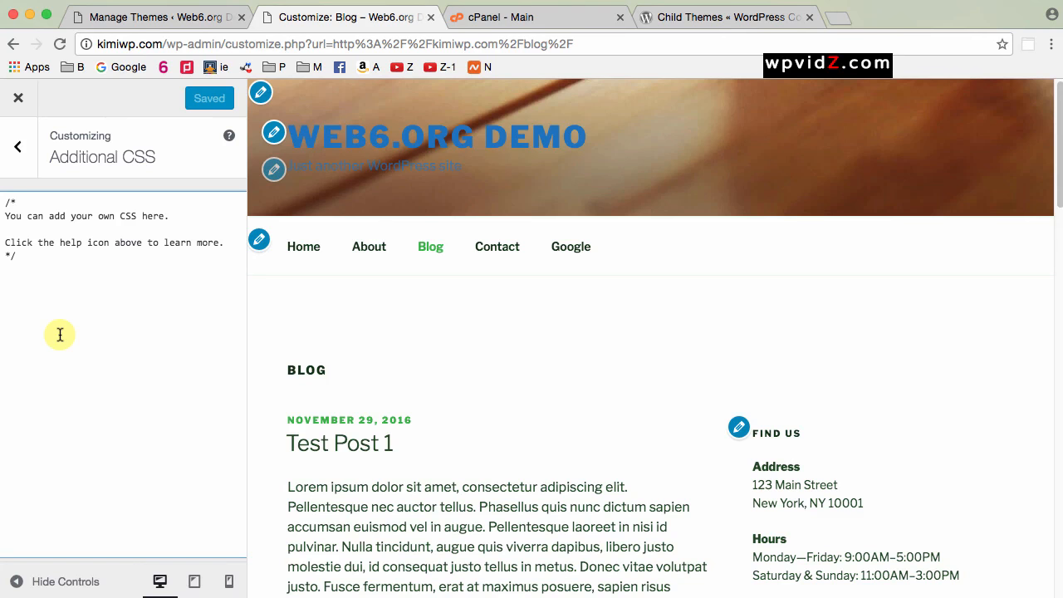
pyautogui.click(60, 333)
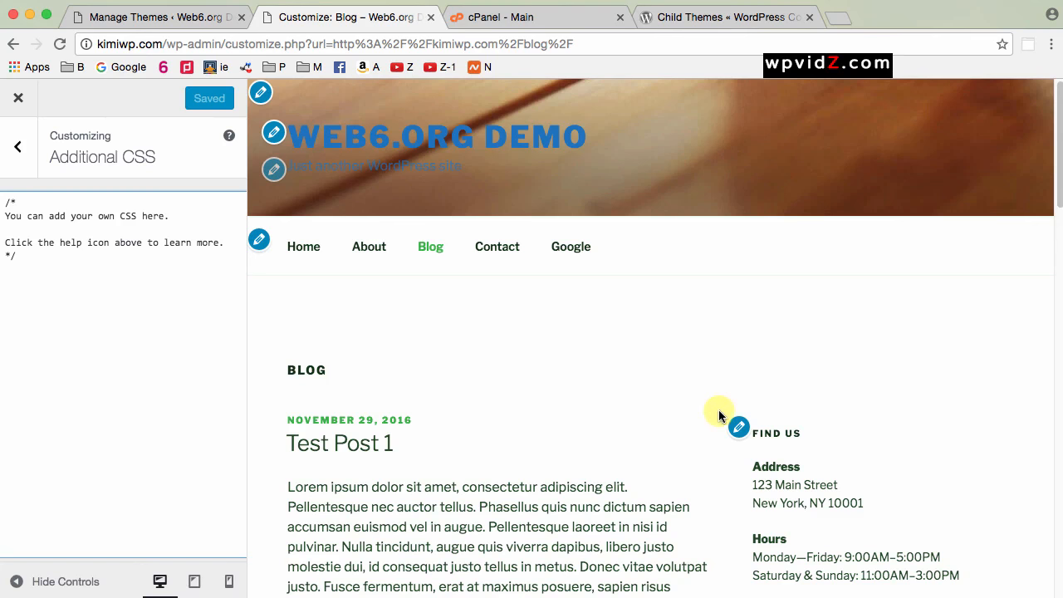
# - Examine the "Find Us" widget title in the blog sidebar preview as the text to style with CSS
pyautogui.scroll(-2, 718, 409)
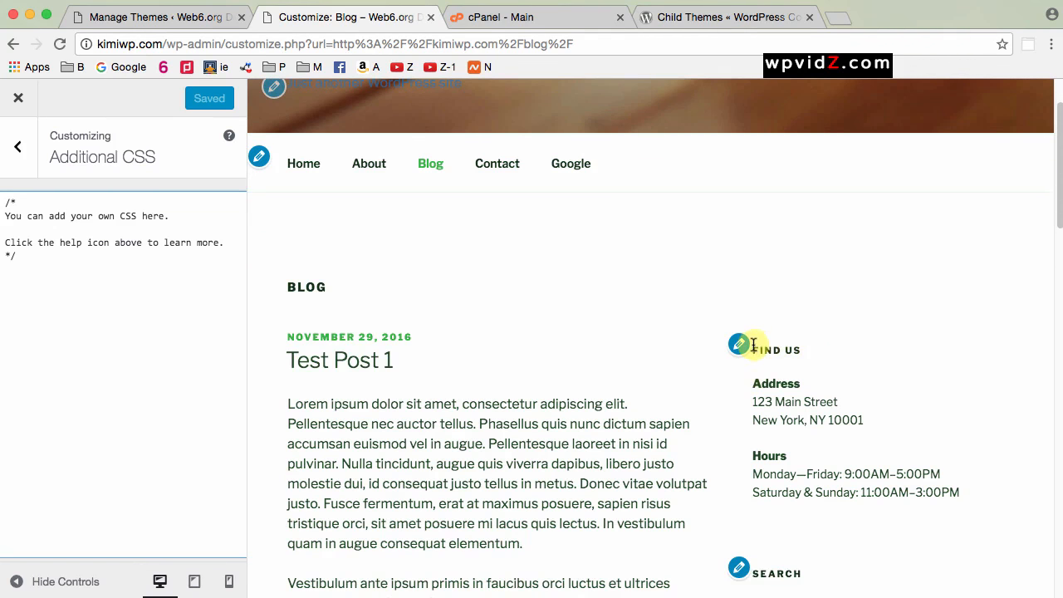
pyautogui.moveTo(746, 347); pyautogui.dragTo(798, 349)
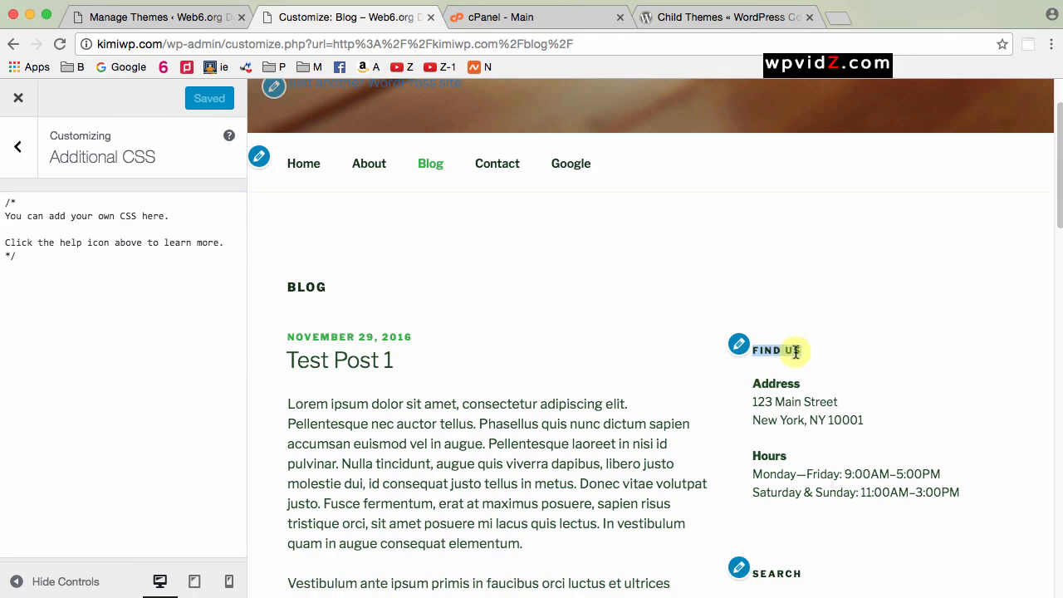
pyautogui.click(846, 325)
pyautogui.moveTo(754, 349); pyautogui.dragTo(788, 352)
pyautogui.click(809, 353)
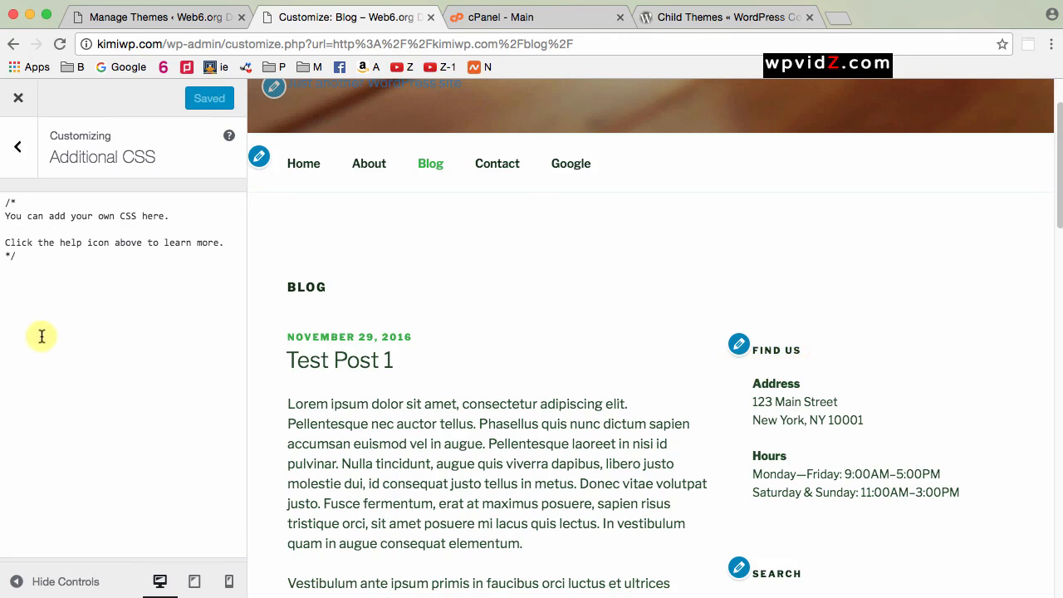
pyautogui.click(25, 310)
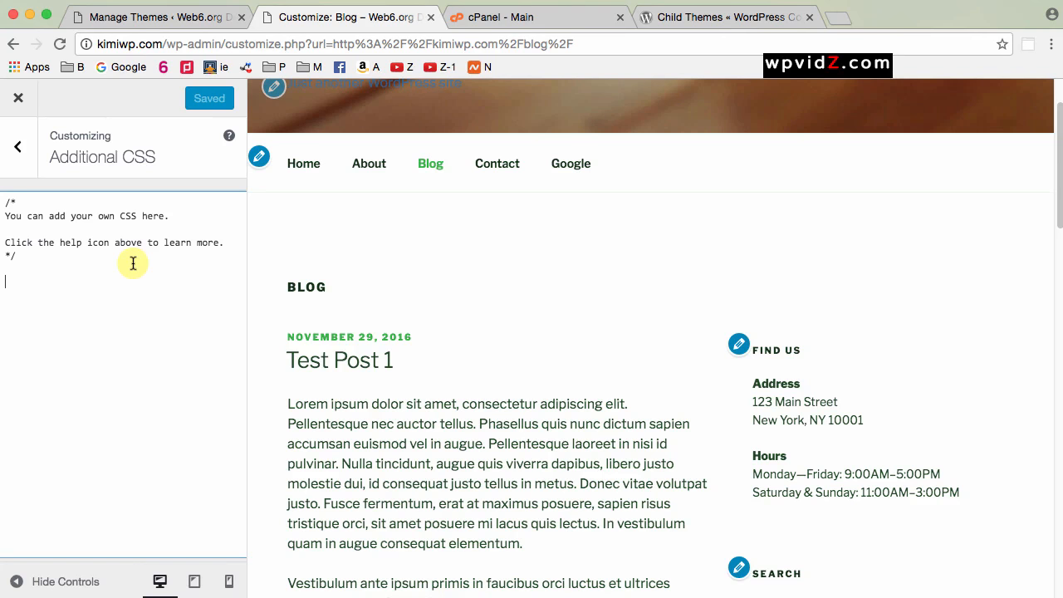
# - Inspect the "Find Us" widget title in the developer tools for its HTML tag and class, and close them
pyautogui.rightClick(780, 349)
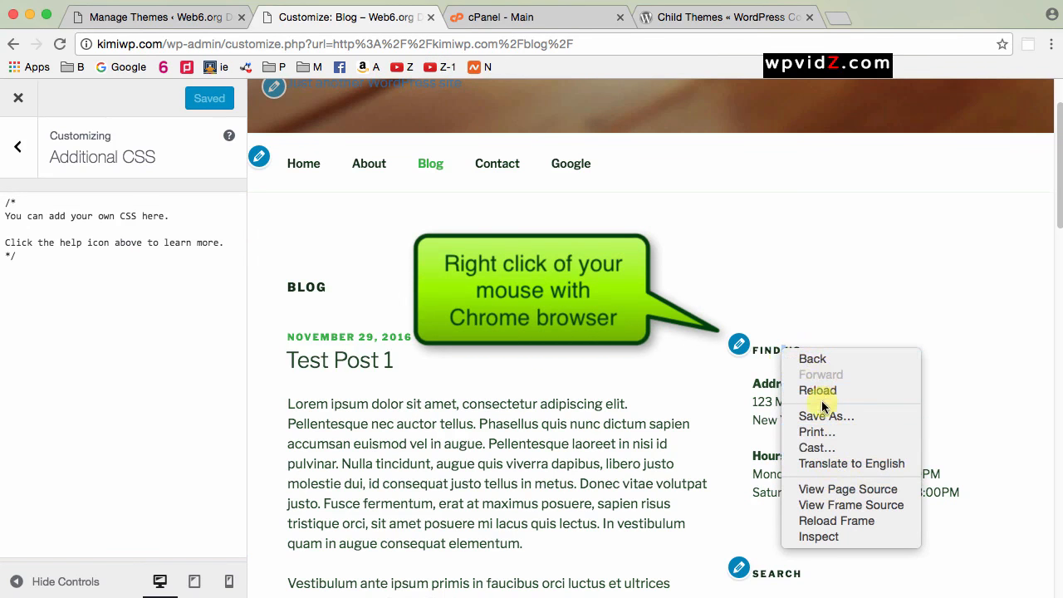
pyautogui.click(822, 538)
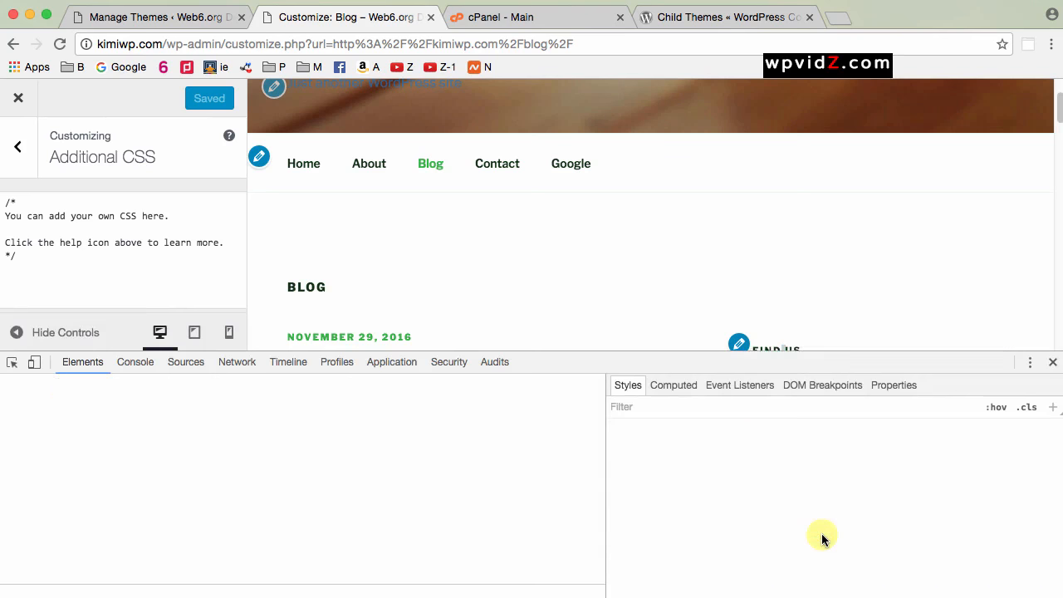
pyautogui.scroll(-1, 828, 301)
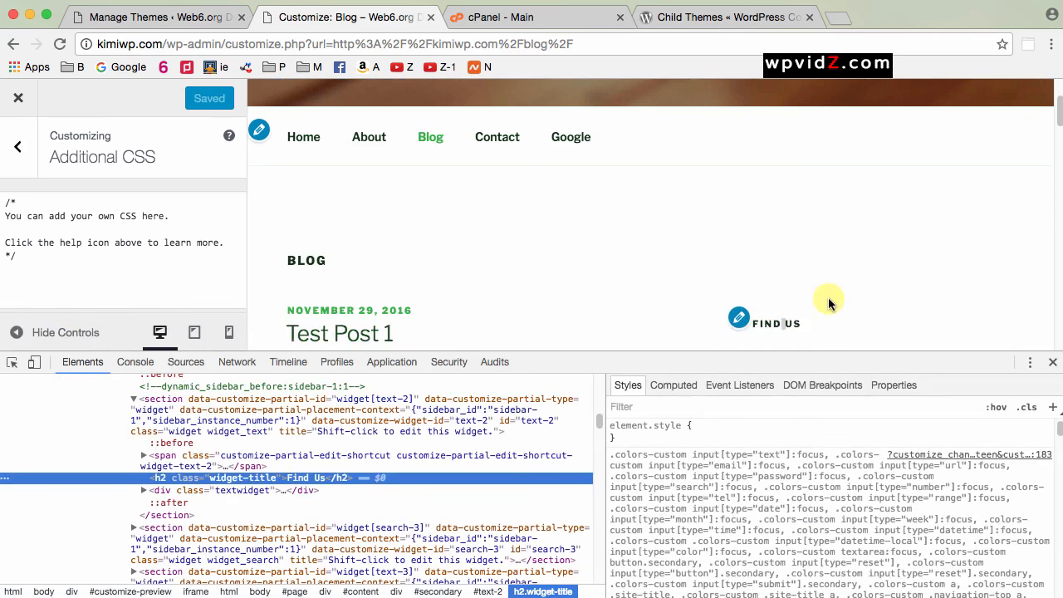
pyautogui.click(12, 362)
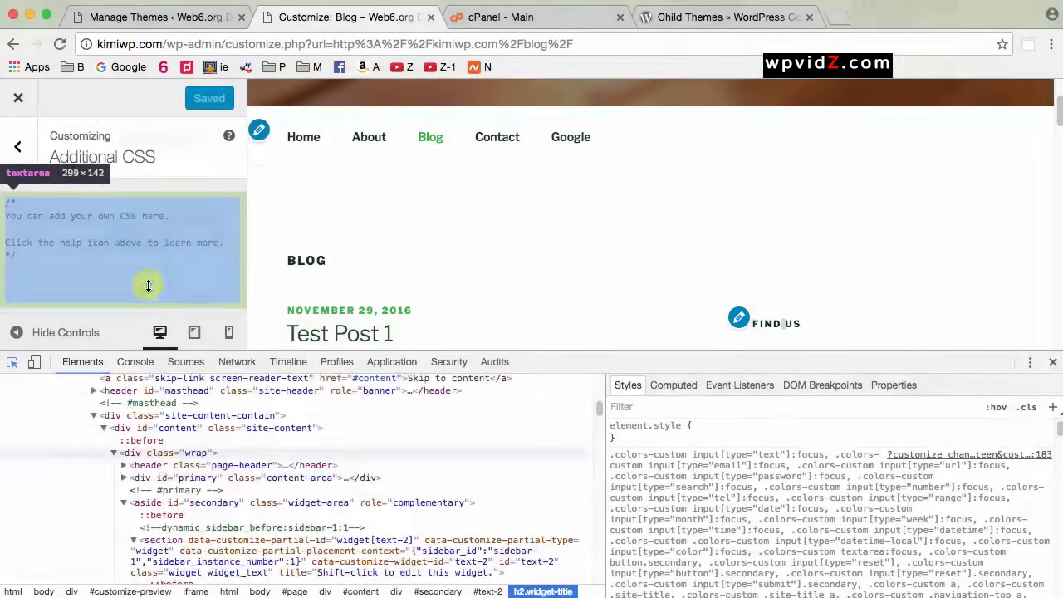
pyautogui.click(147, 282)
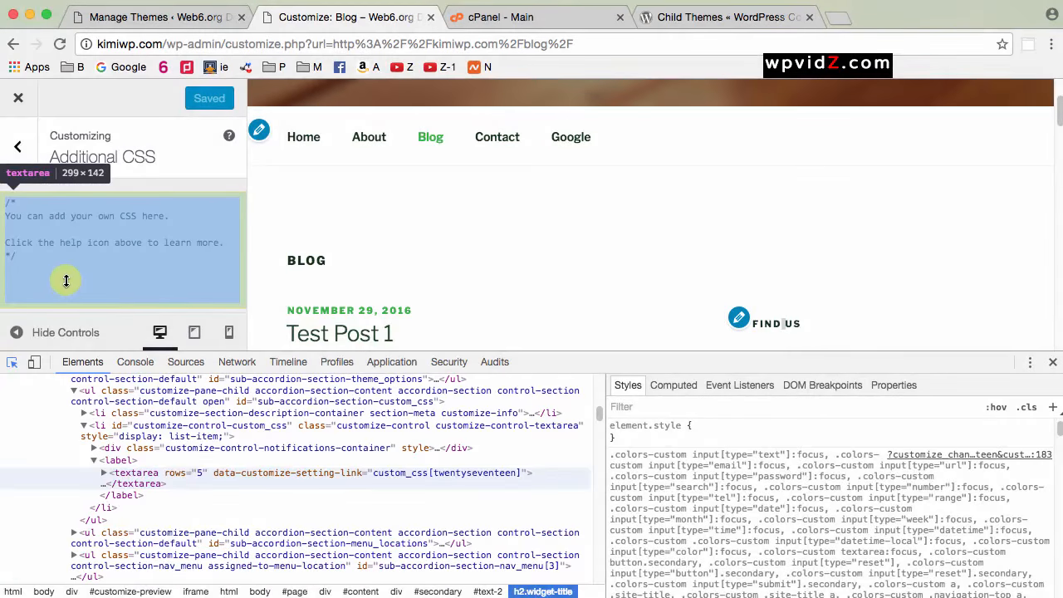
pyautogui.click(1052, 362)
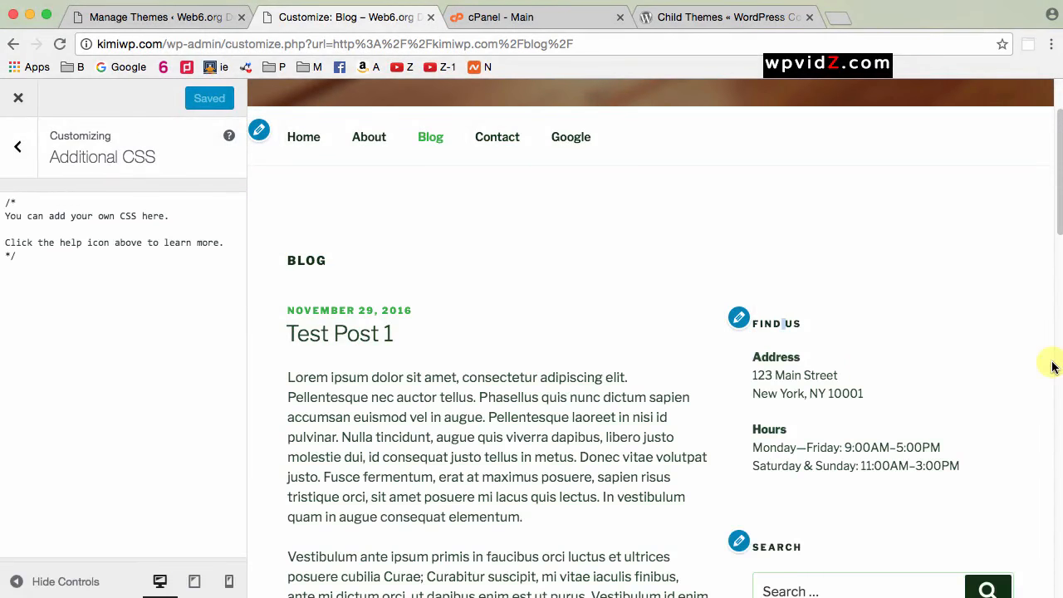
# - Add an h2.widget-title rule containing a text-decoration property below the comment in the Additional CSS editor
pyautogui.click(54, 275)
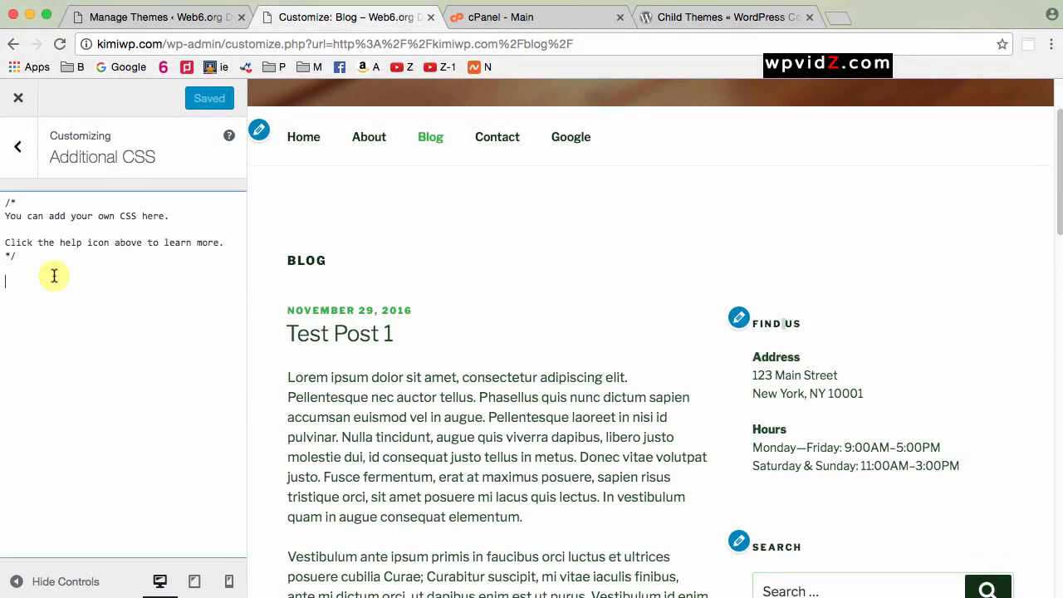
pyautogui.write('h2.wi')
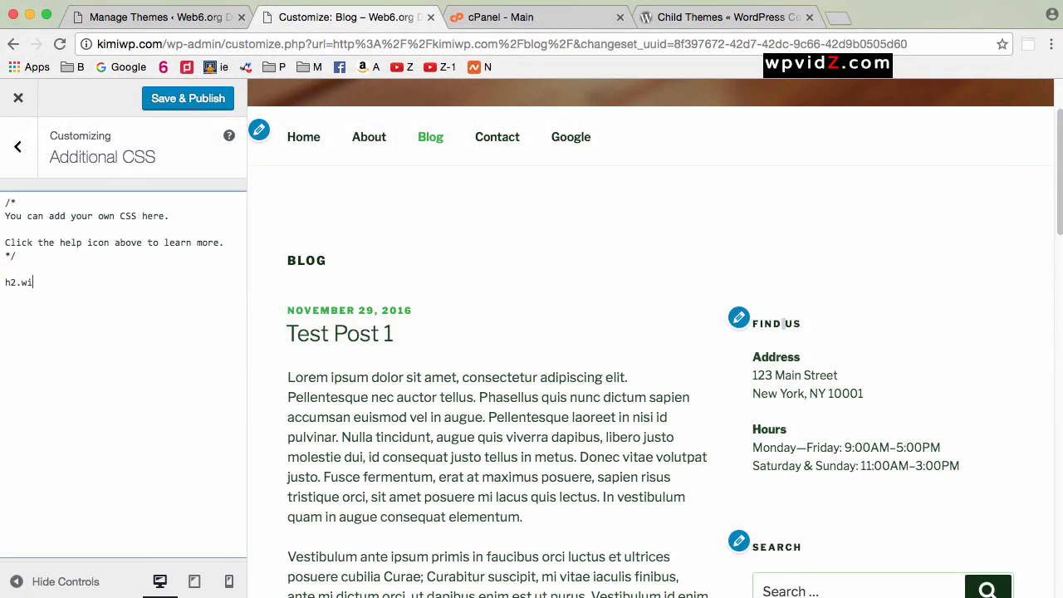
pyautogui.write('dget')
pyautogui.write('-title')
pyautogui.write(' {}')
pyautogui.write('text')
pyautogui.write('-dec')
pyautogui.write('orat')
pyautogui.write('ion;')
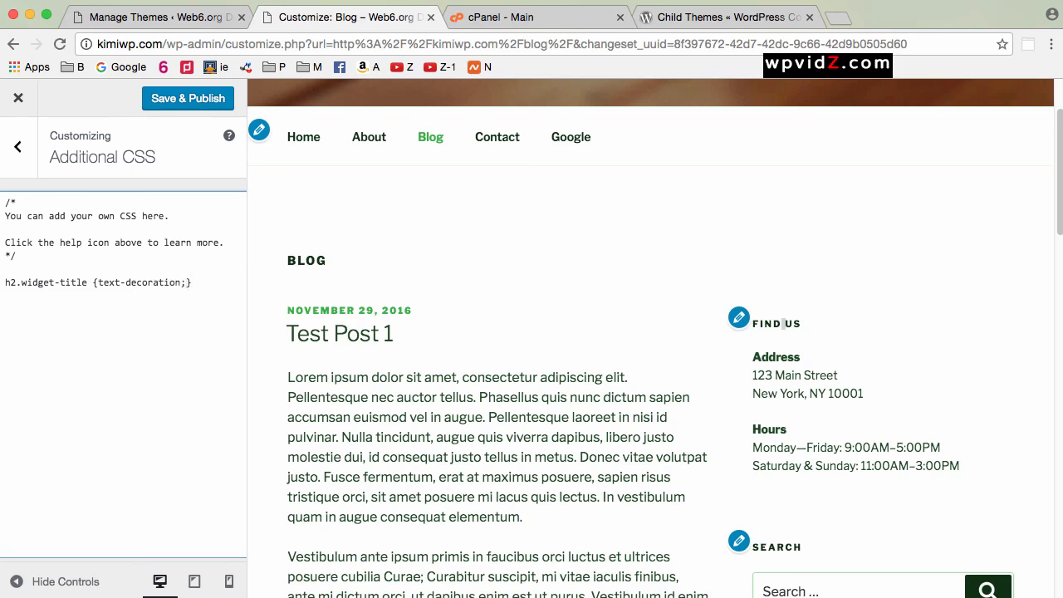
# - Complete the h2.widget-title rule's declaration as text-decoration:underline; with a colon before the value
pyautogui.press('super+plus')
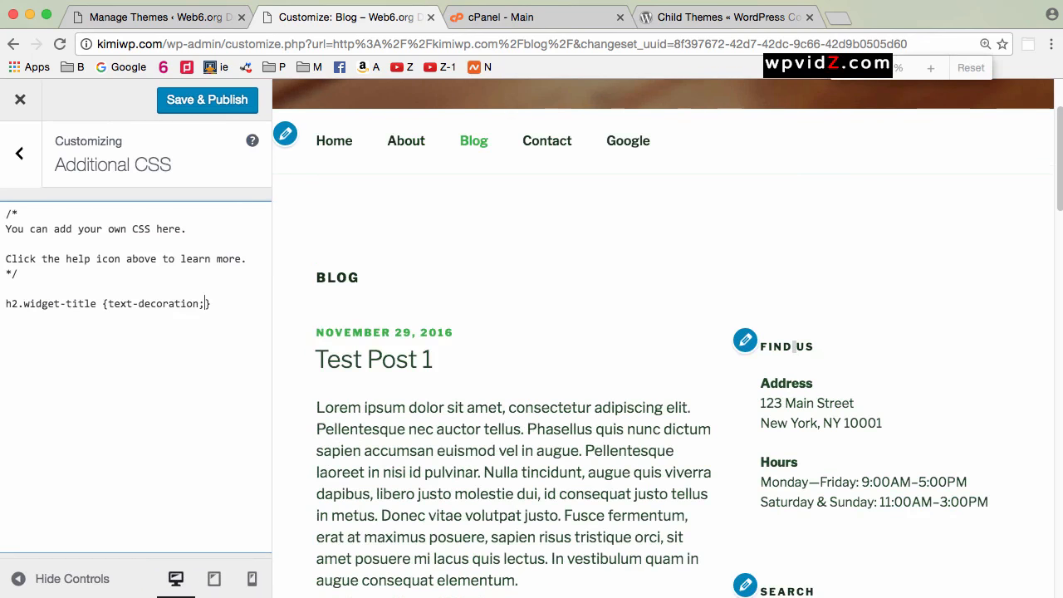
pyautogui.press('super+plus')
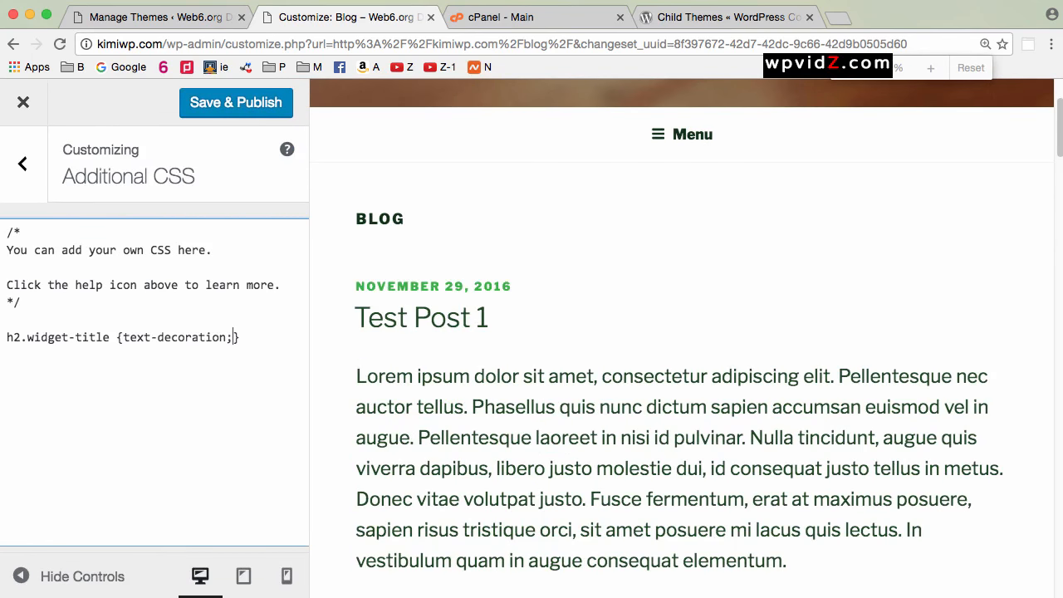
pyautogui.press('super+minus')
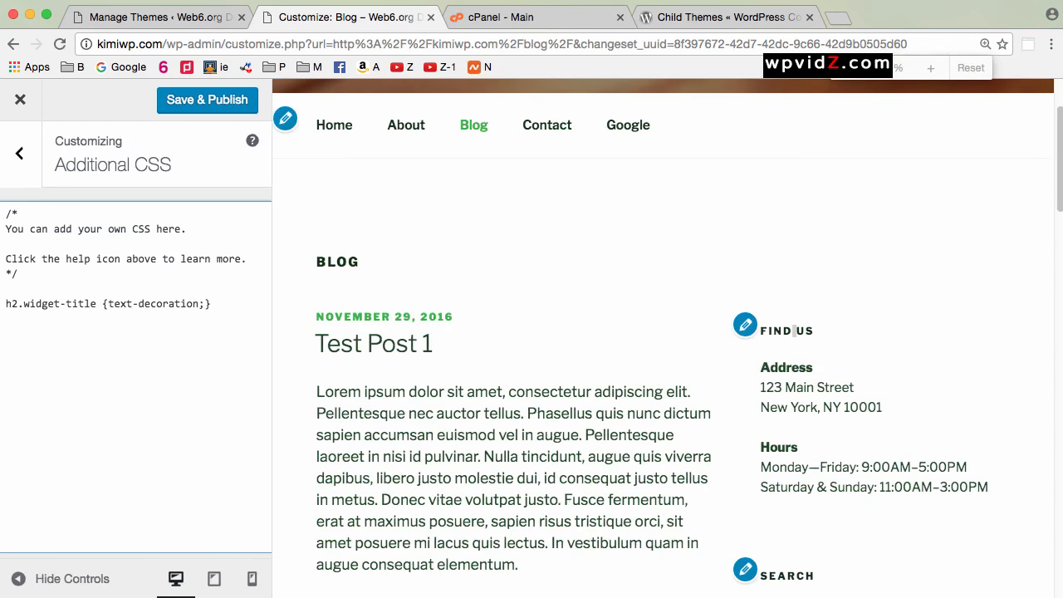
pyautogui.click(201, 303)
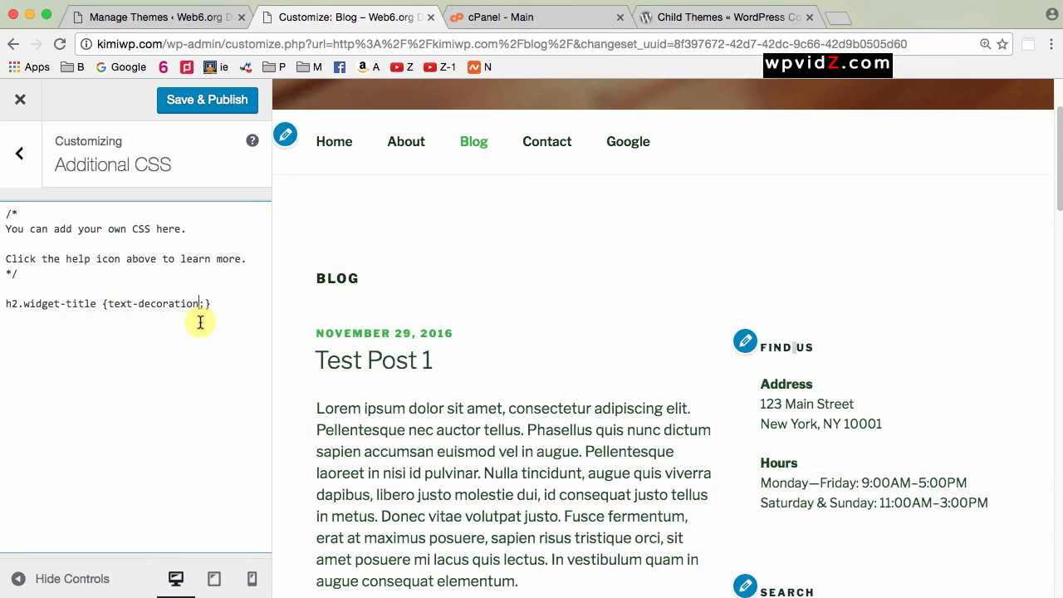
pyautogui.press('Delete')
pyautogui.write(':')
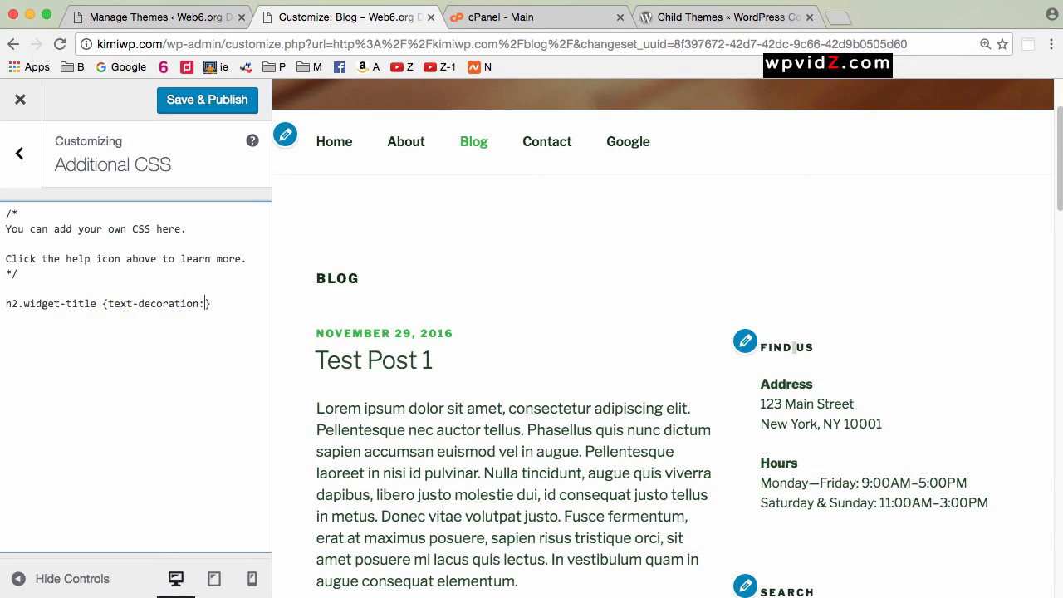
pyautogui.write('underline')
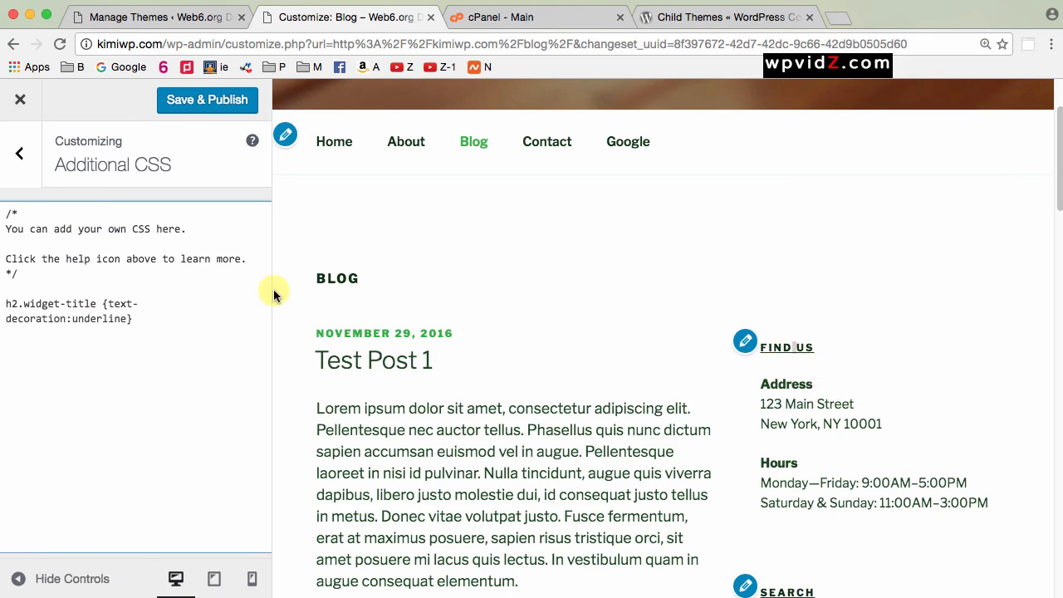
pyautogui.write(';')
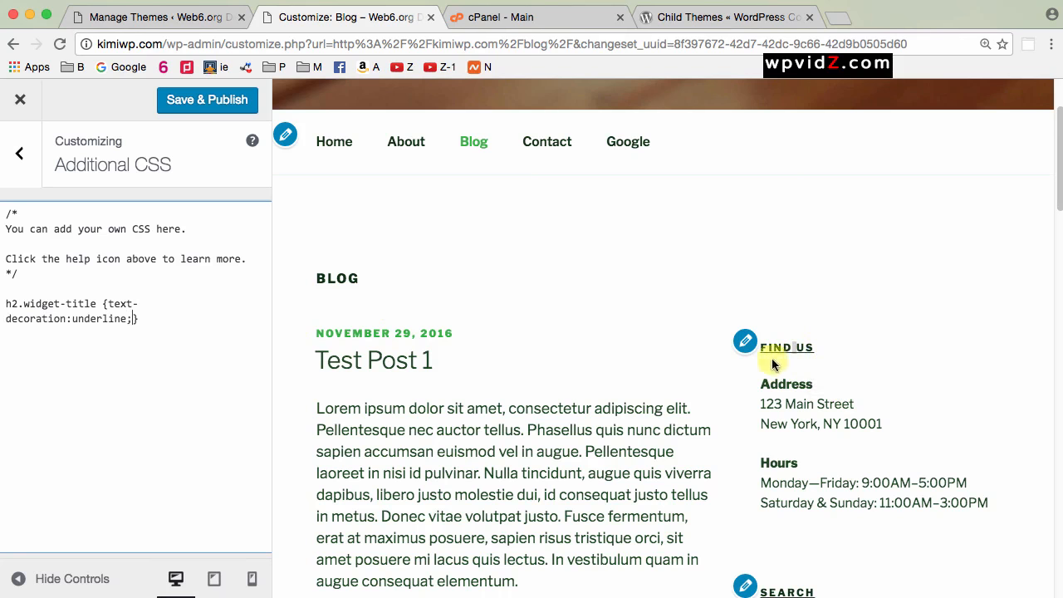
# - Publish the widget title CSS after checking the sidebar preview, and close the Customizer
pyautogui.scroll(-3, 807, 341)
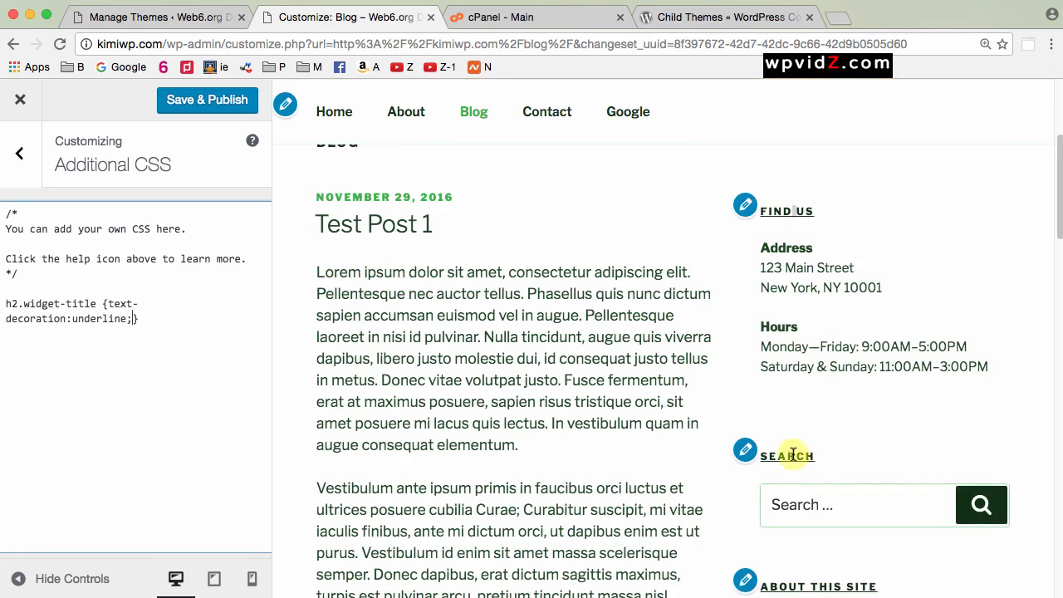
pyautogui.scroll(-3, 842, 482)
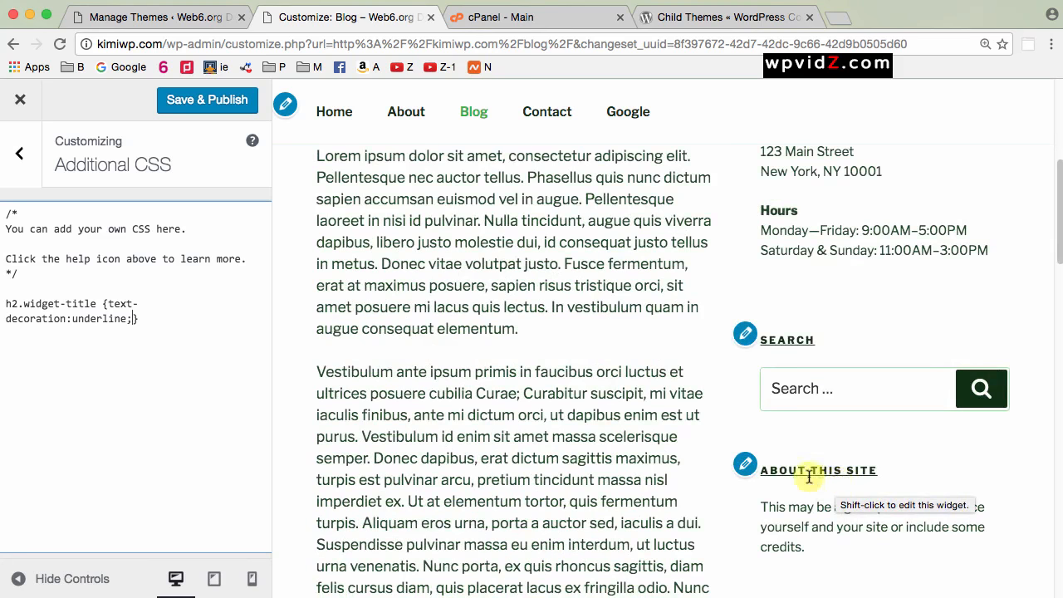
pyautogui.scroll(-5, 789, 493)
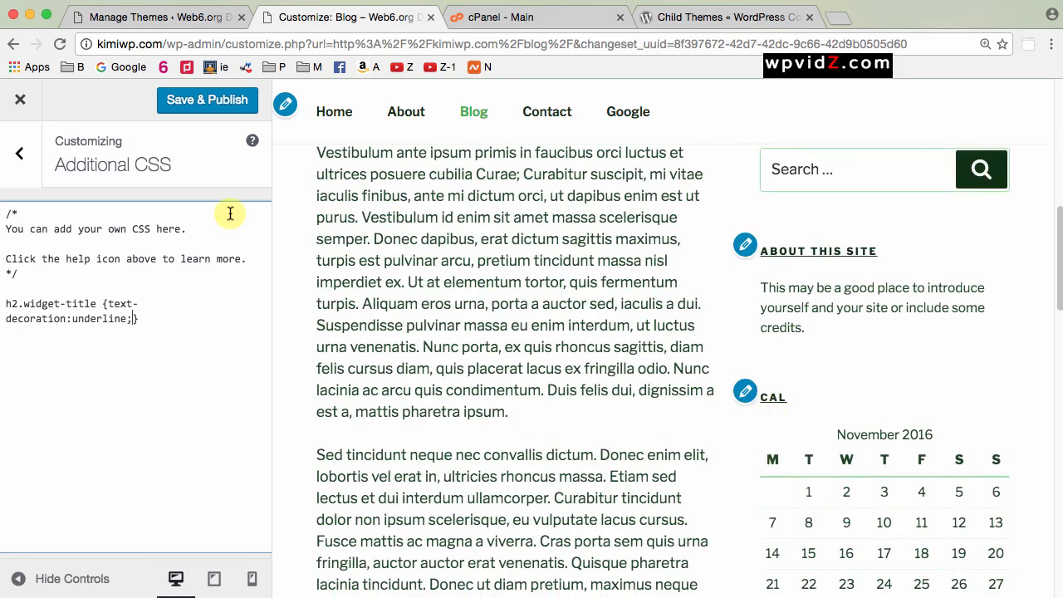
pyautogui.click(182, 101)
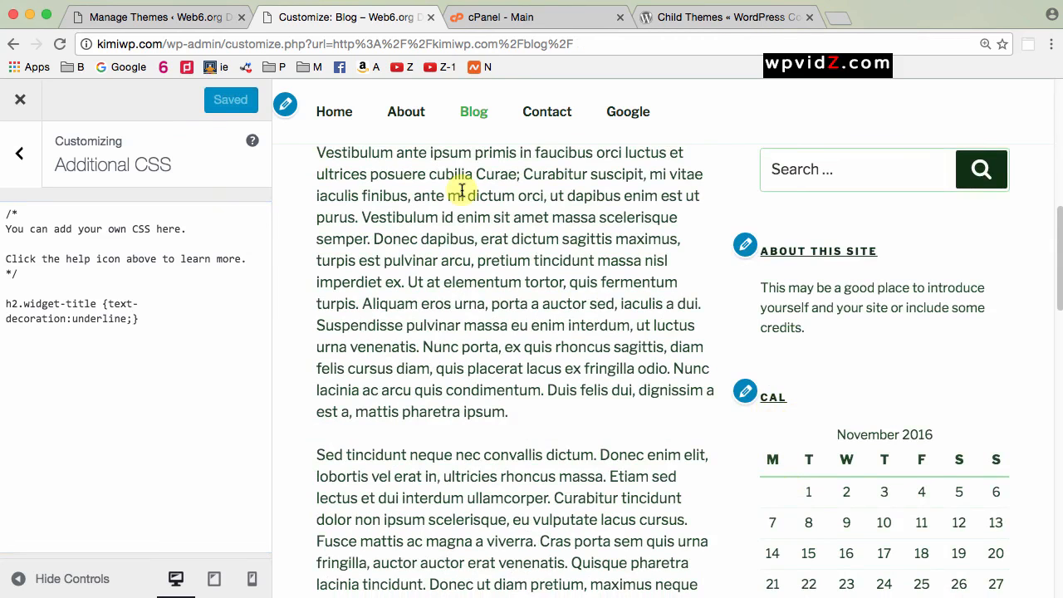
pyautogui.click(20, 103)
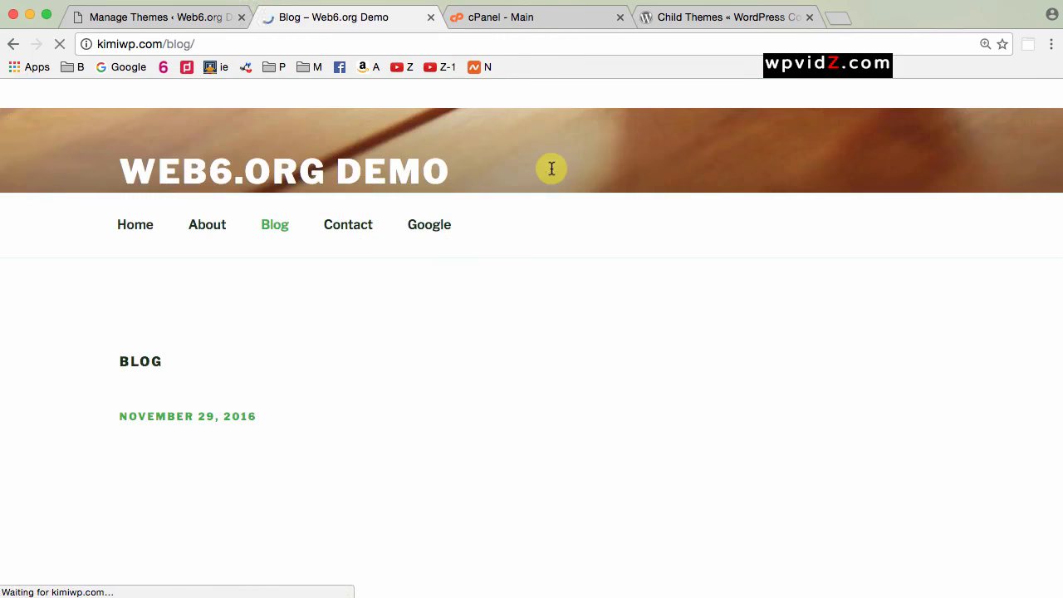
# - Examine the widget titles in the sidebar and footer of the live blog page
pyautogui.scroll(-3, 834, 408)
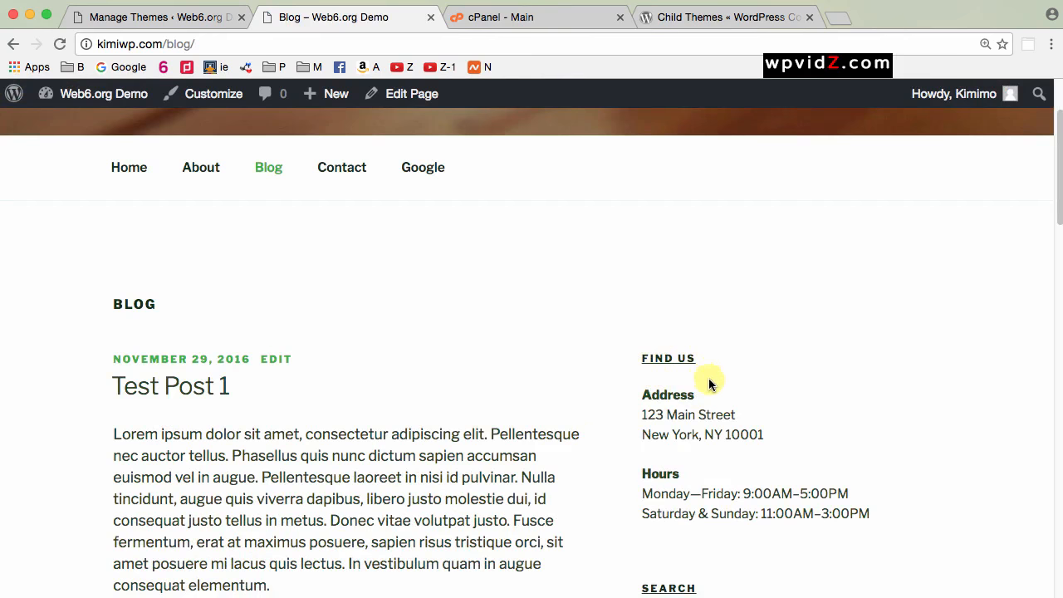
pyautogui.scroll(-10, 827, 436)
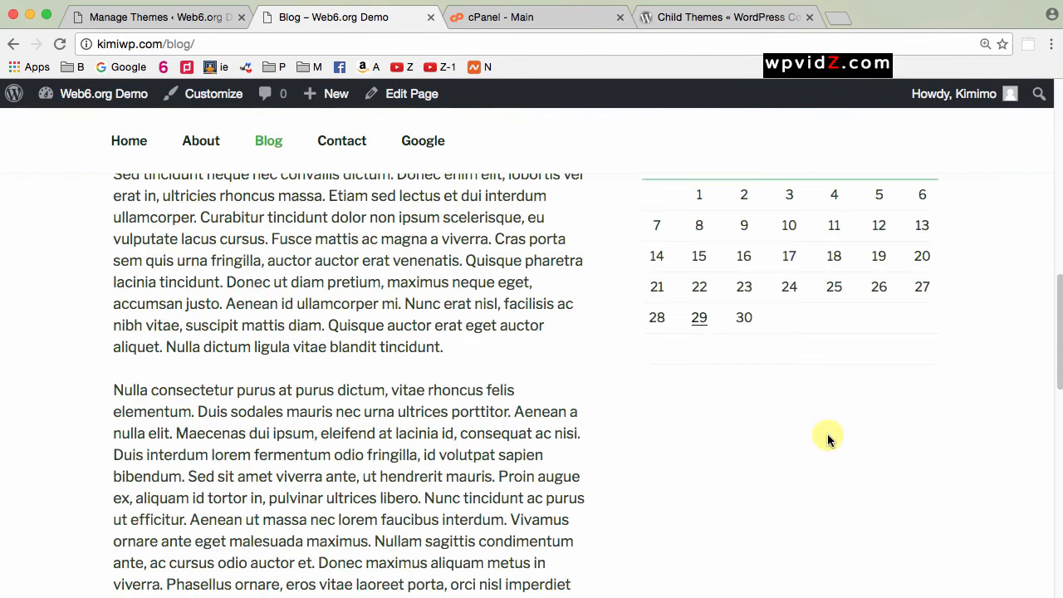
pyautogui.scroll(-3, 827, 433)
pyautogui.scroll(10, 827, 433)
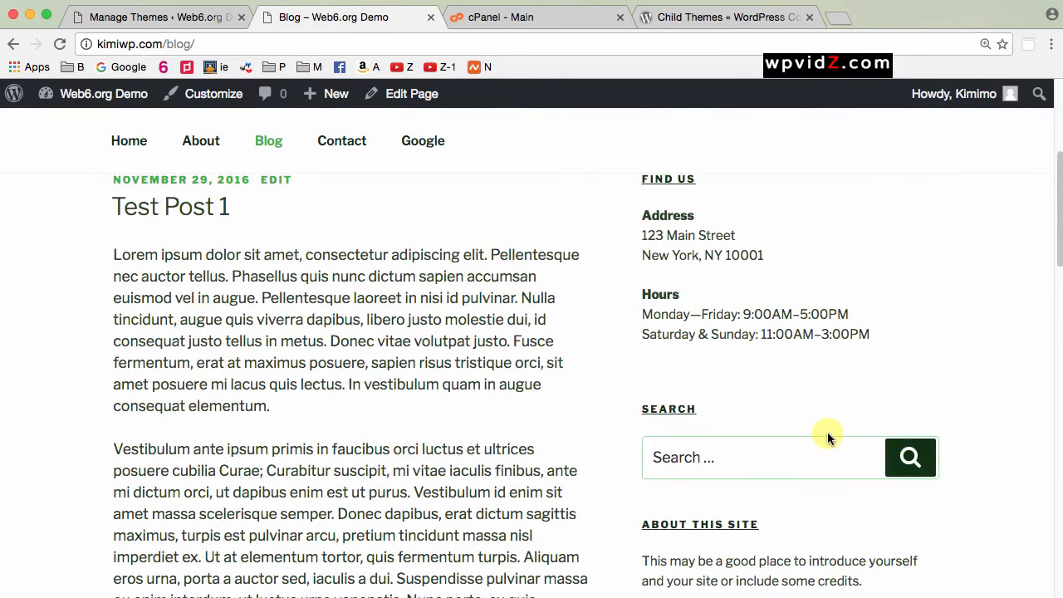
pyautogui.scroll(3, 827, 436)
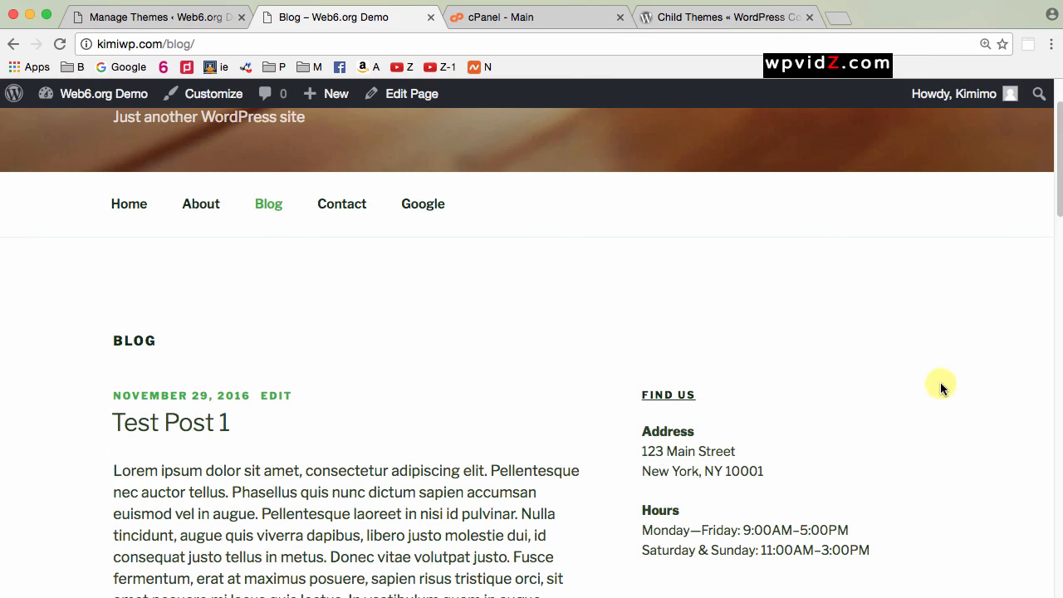
pyautogui.scroll(-20, 940, 387)
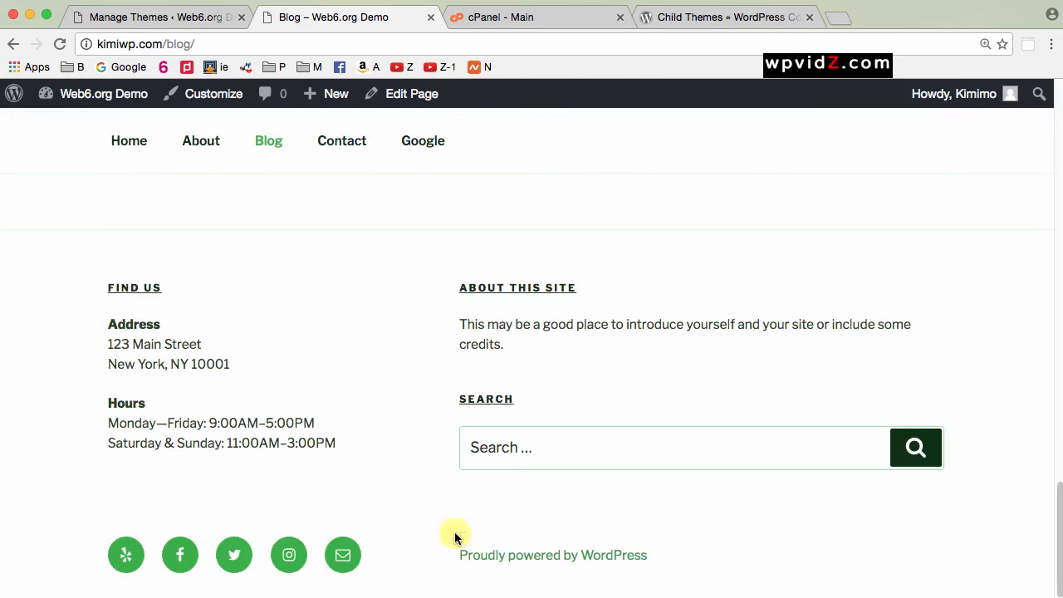
pyautogui.scroll(4, 751, 331)
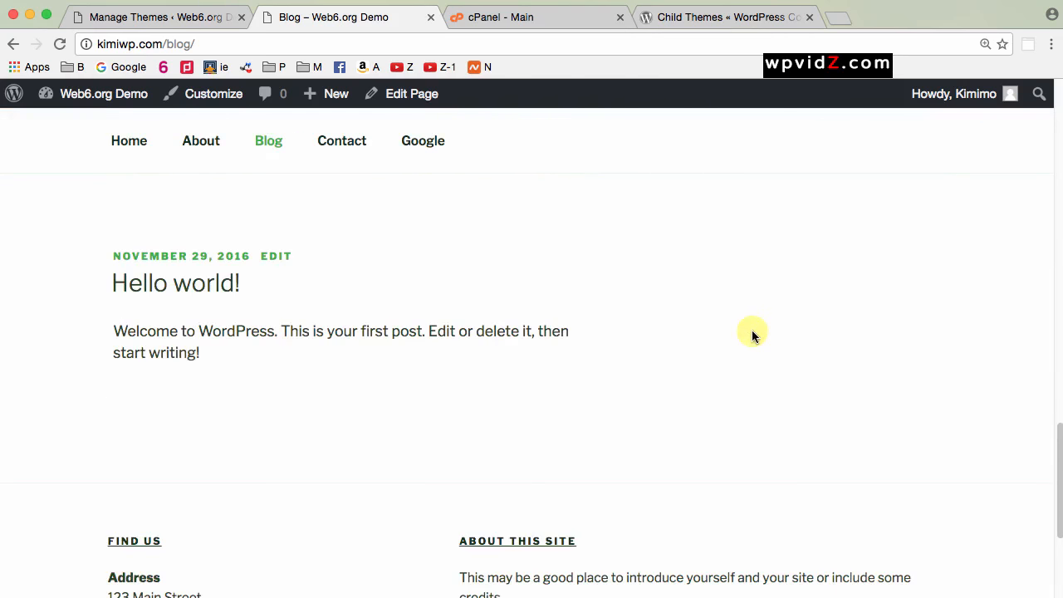
pyautogui.scroll(8, 752, 329)
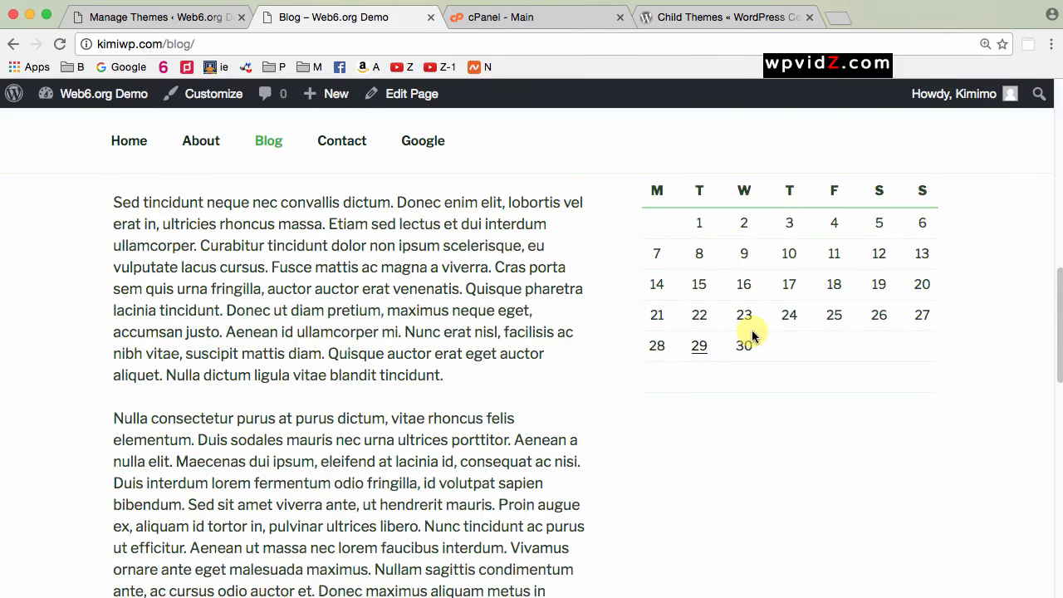
pyautogui.scroll(5, 751, 329)
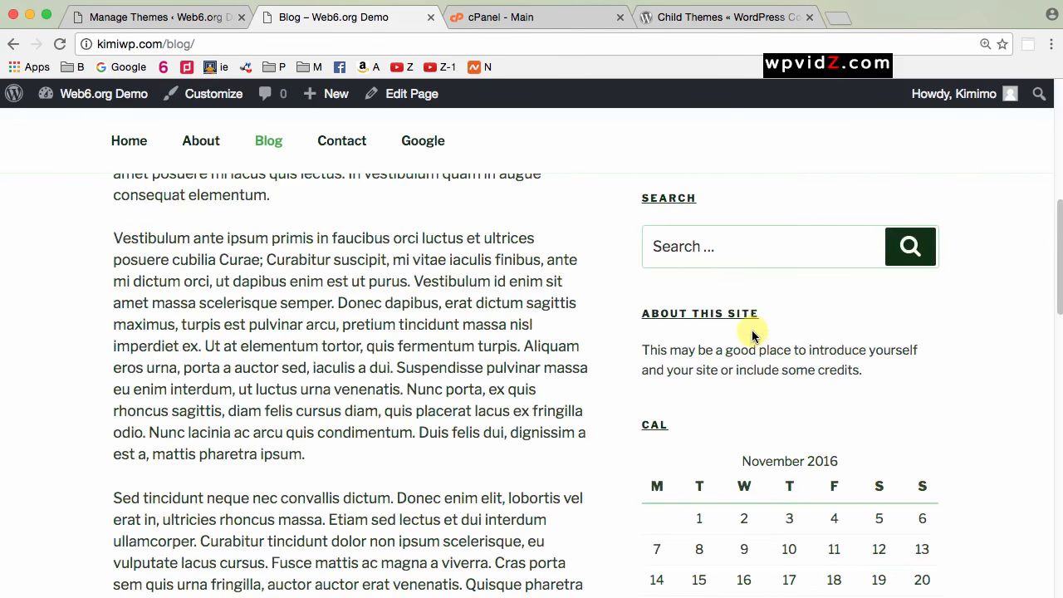
pyautogui.scroll(8, 751, 335)
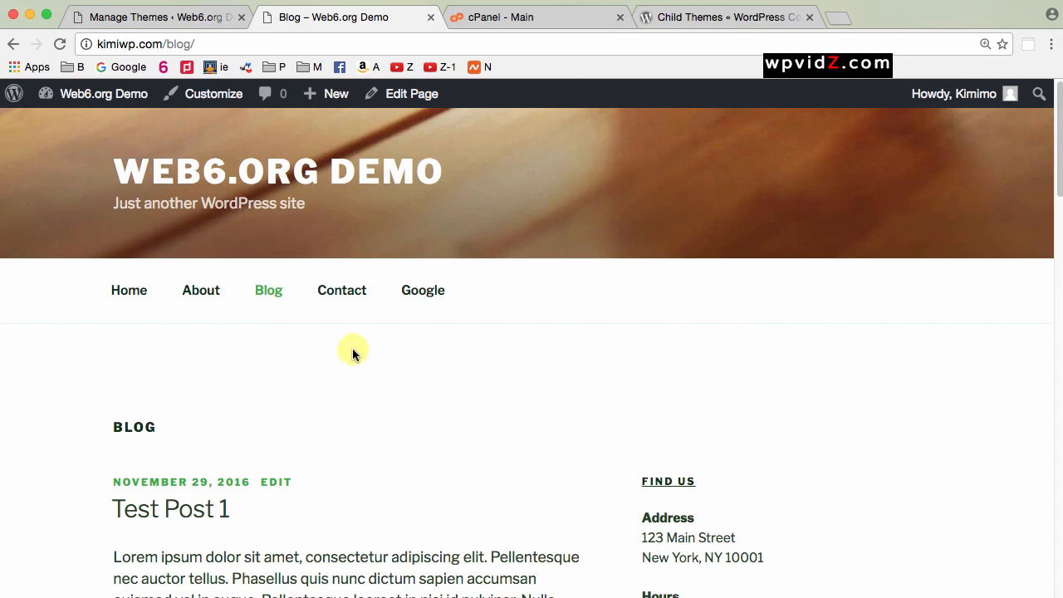
# - View the Twenty Seventeen theme details on the Manage Themes page, highlight the theme name, and close the details
pyautogui.click(148, 20)
pyautogui.click(312, 44)
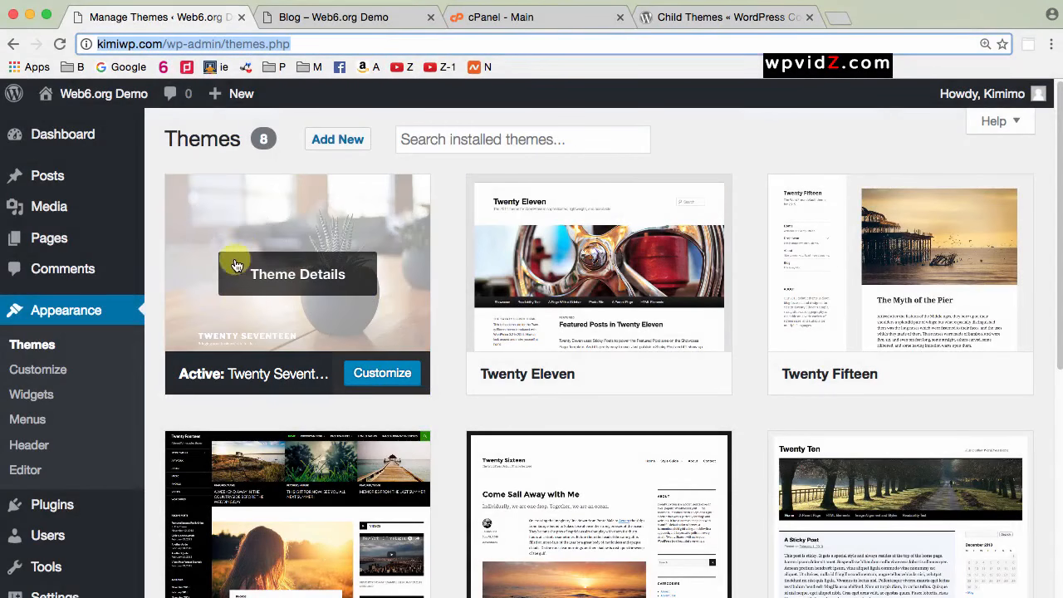
pyautogui.click(265, 274)
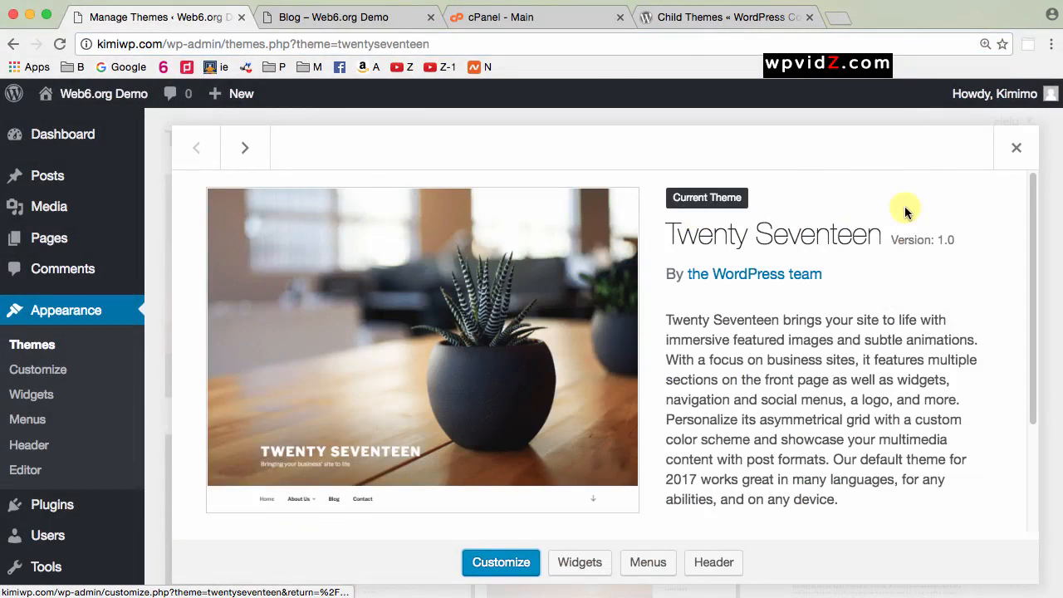
pyautogui.moveTo(669, 233); pyautogui.dragTo(881, 236)
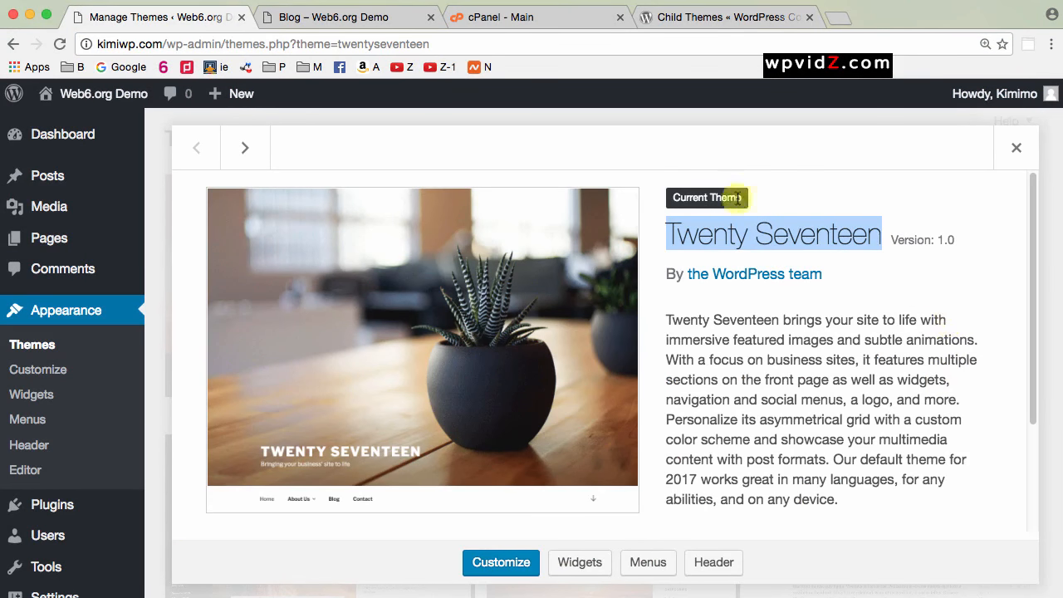
pyautogui.click(1014, 151)
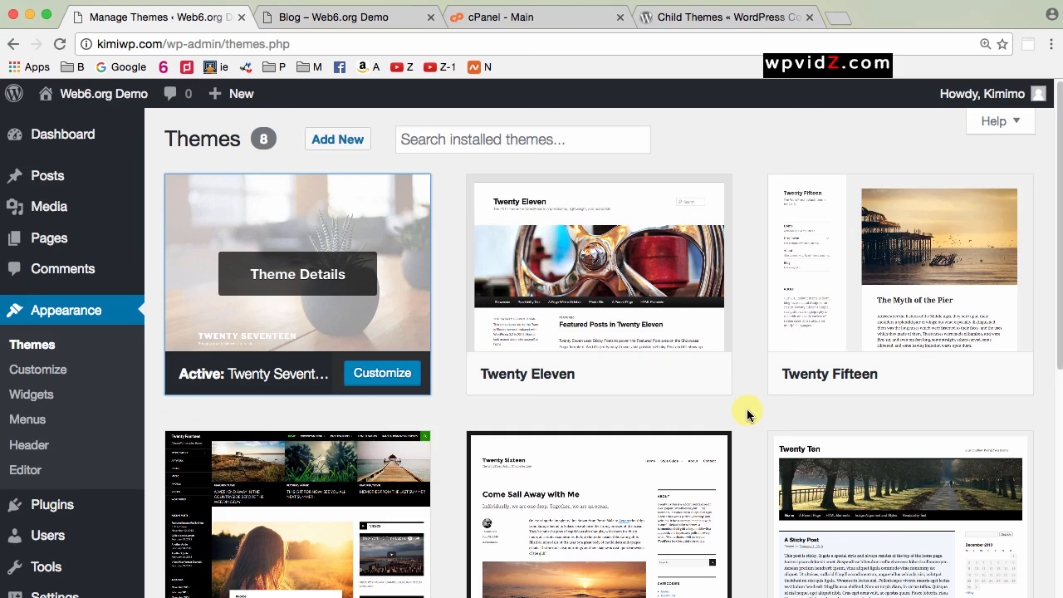
# - Review the live blog page's sidebar down to the calendar widget, and return to the Manage Themes page
pyautogui.click(391, 18)
pyautogui.scroll(-3, 1004, 474)
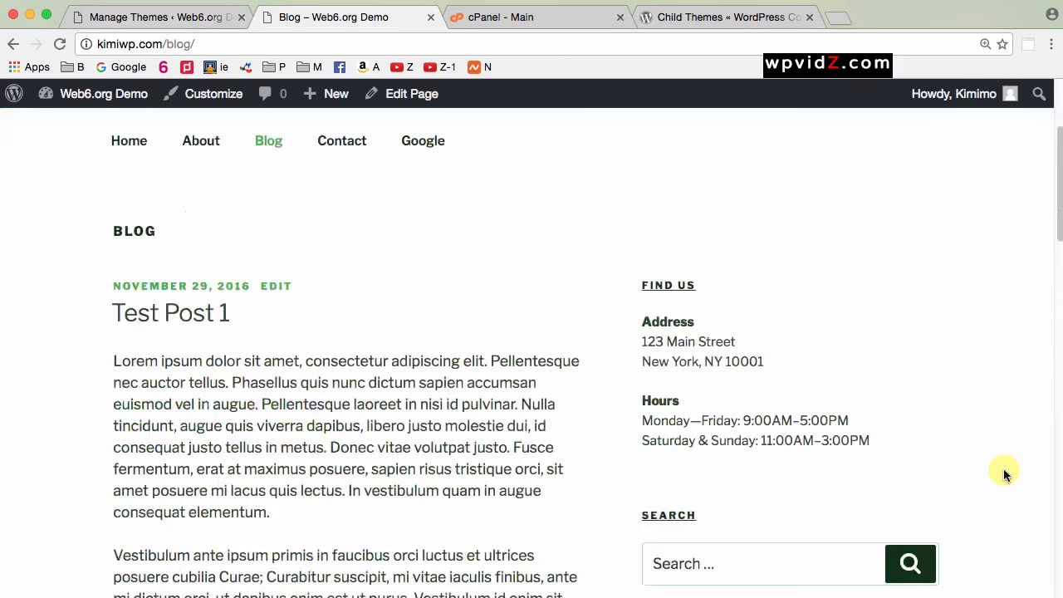
pyautogui.scroll(-5, 1004, 473)
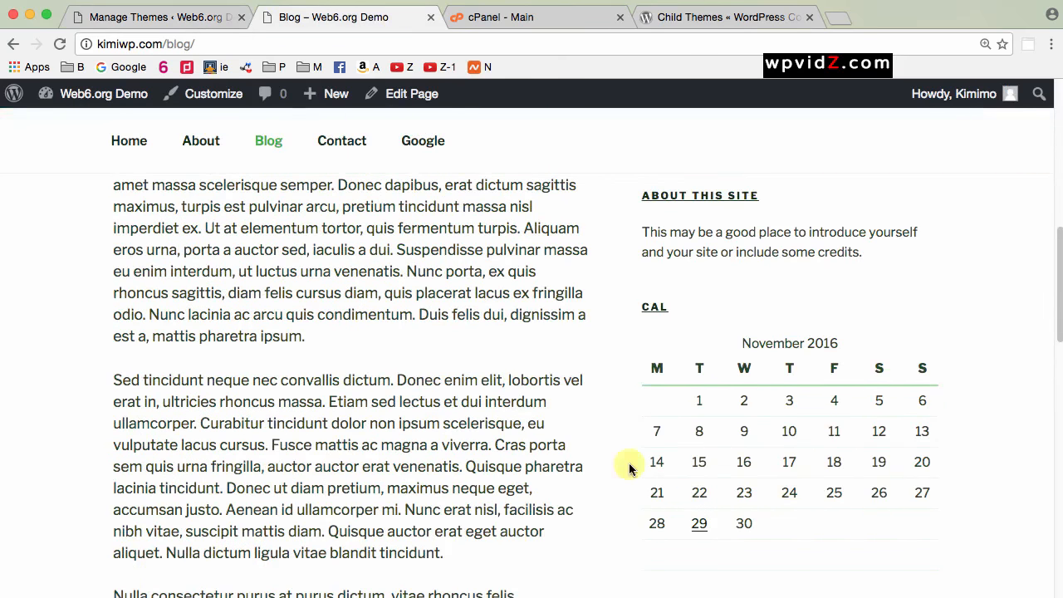
pyautogui.scroll(6, 773, 472)
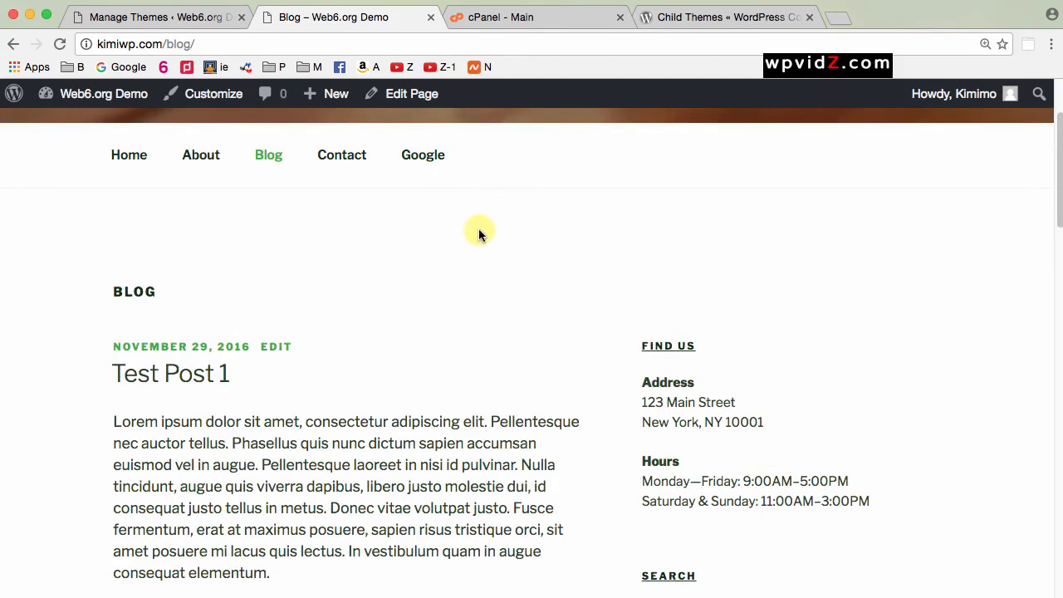
pyautogui.click(152, 20)
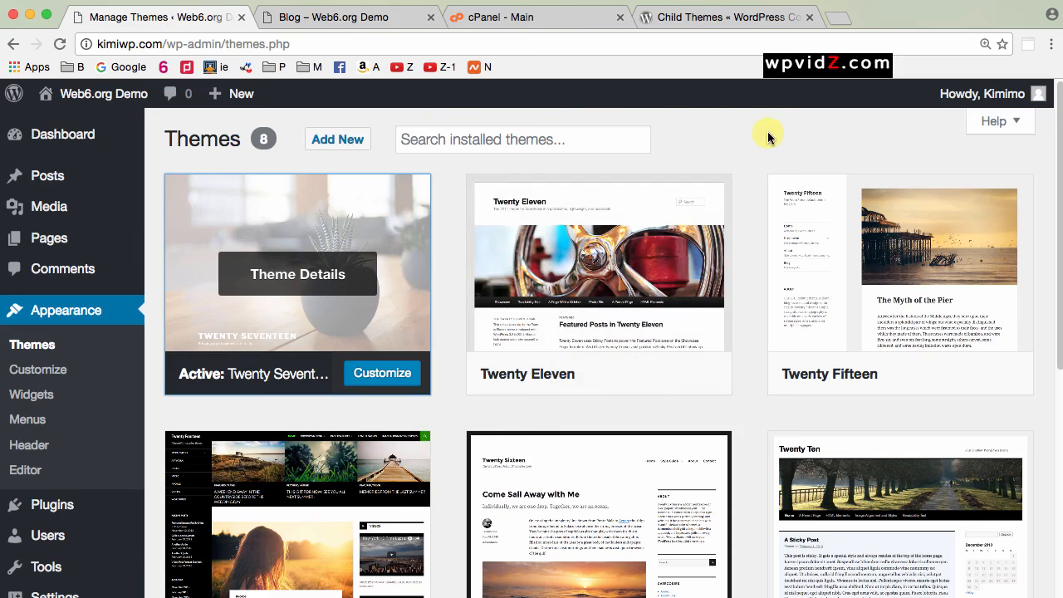
pyautogui.click(669, 22)
pyautogui.click(344, 43)
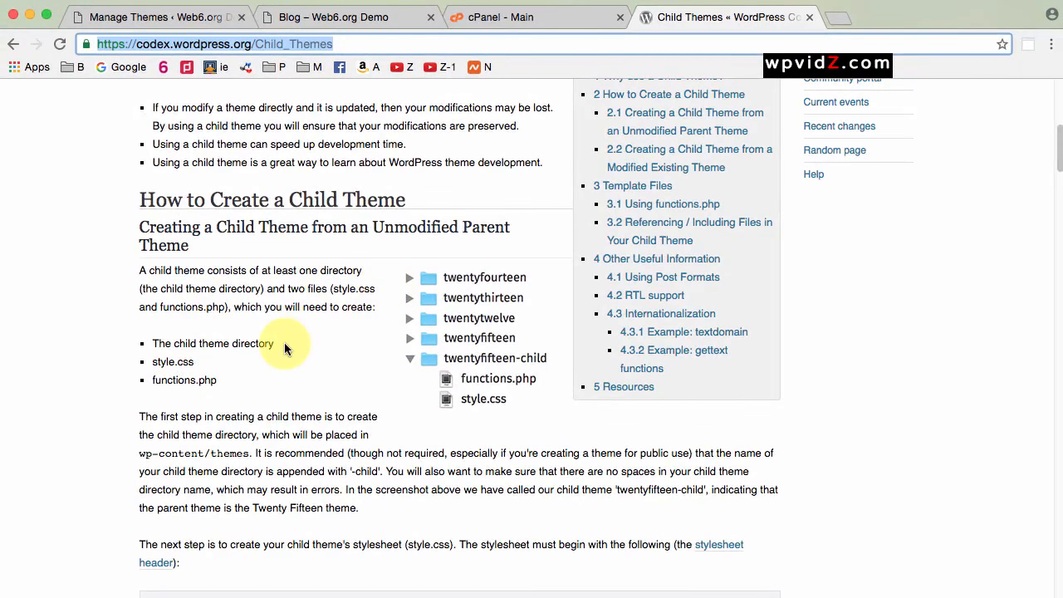
pyautogui.scroll(-7, 284, 342)
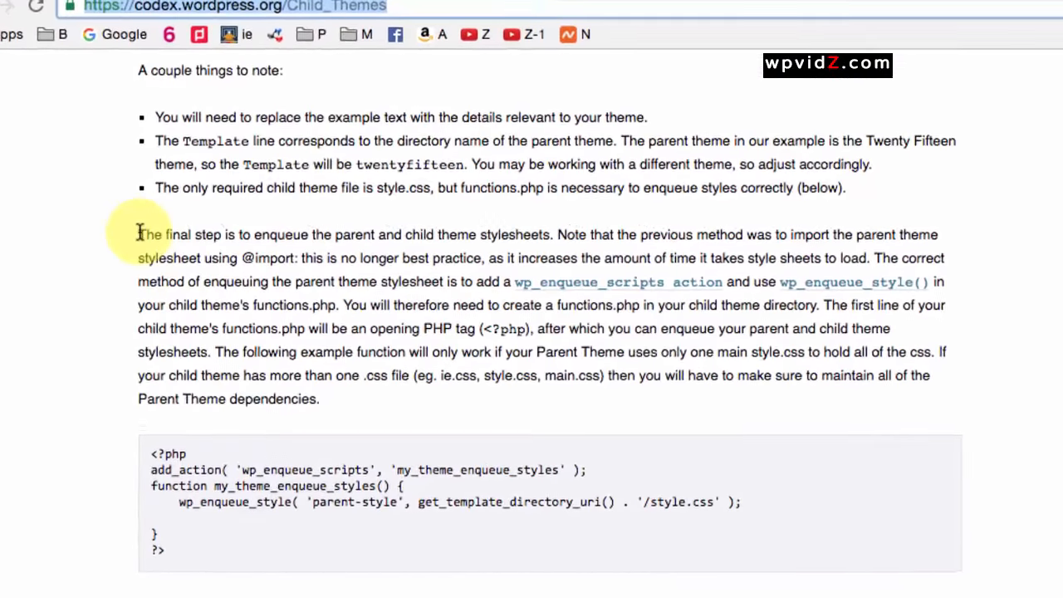
pyautogui.moveTo(139, 222); pyautogui.dragTo(952, 246)
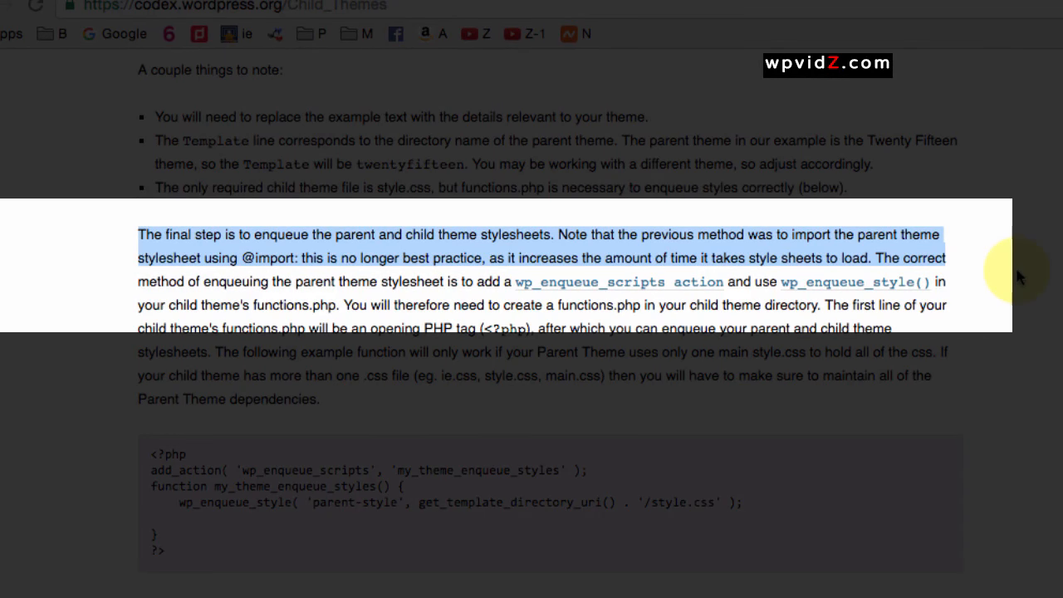
# - Return to the WordPress admin and search the Add Plugins page for "child theme"
pyautogui.press('super+equal')
pyautogui.press('super+equal')
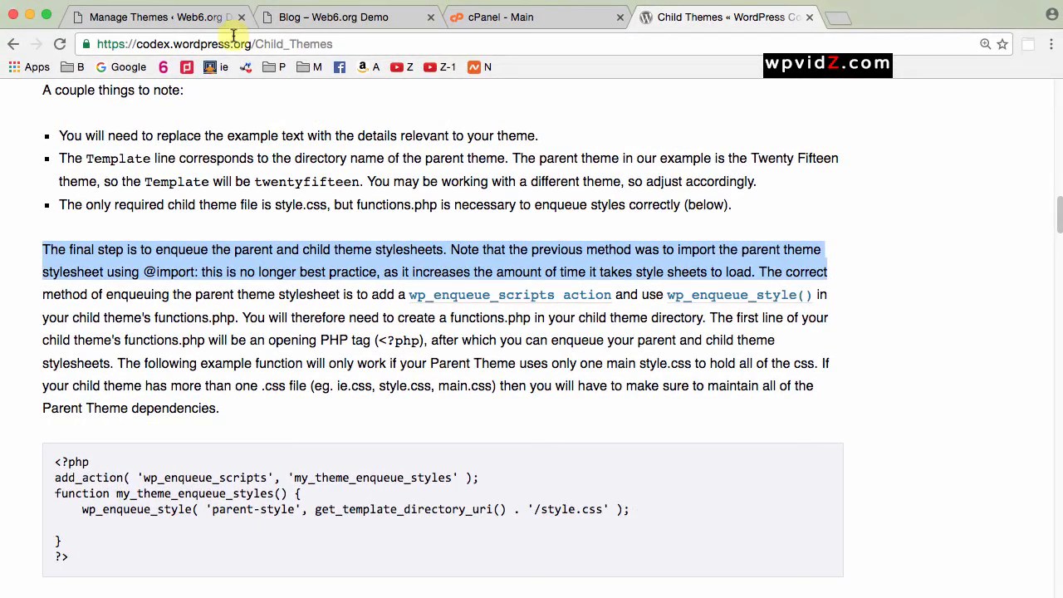
pyautogui.click(199, 20)
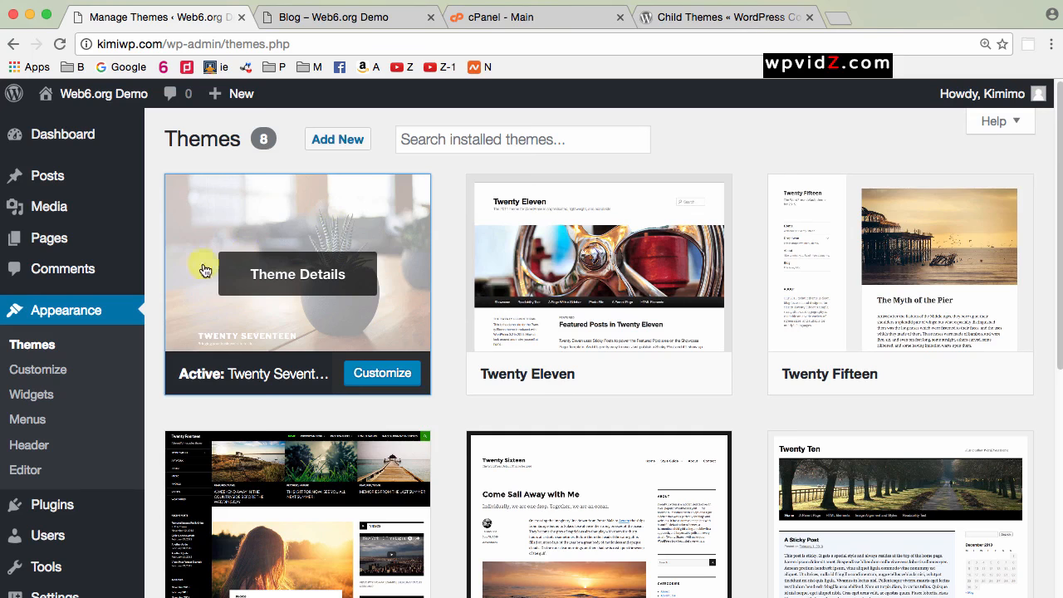
pyautogui.scroll(-2, 130, 352)
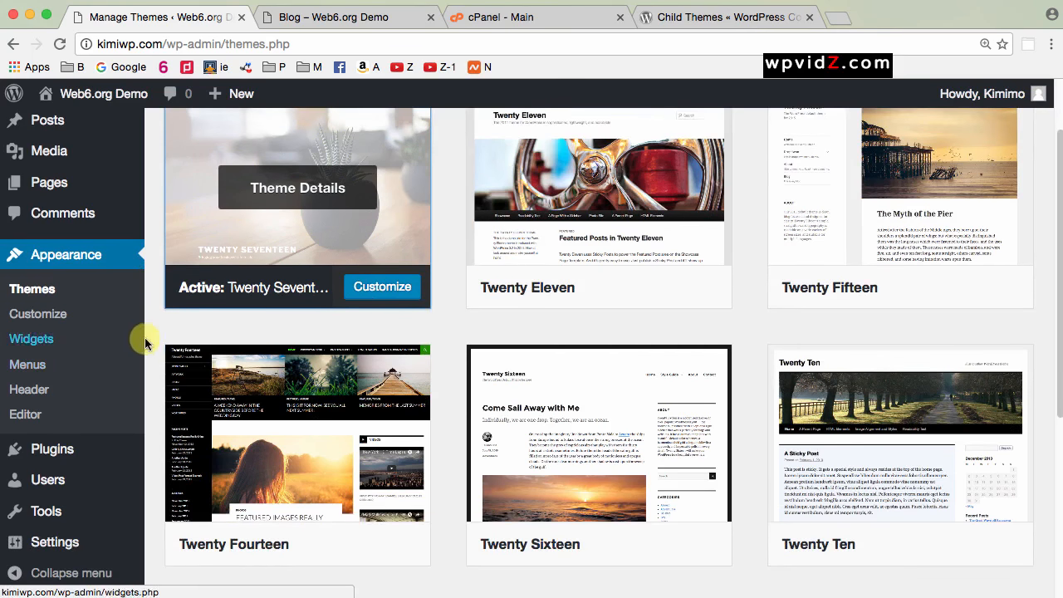
pyautogui.moveTo(58, 454)
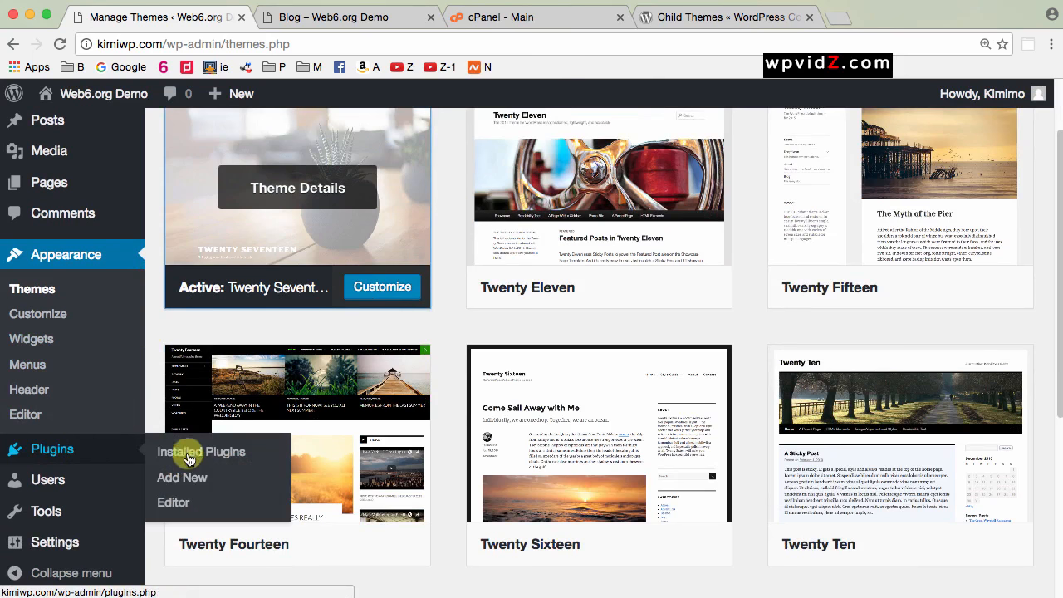
pyautogui.click(204, 484)
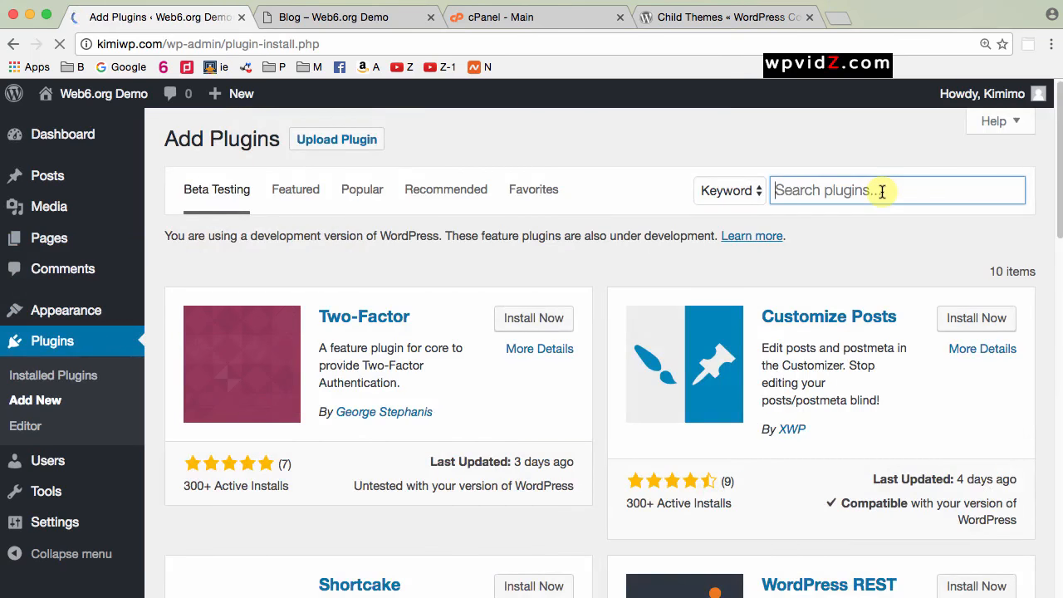
pyautogui.write('child z')
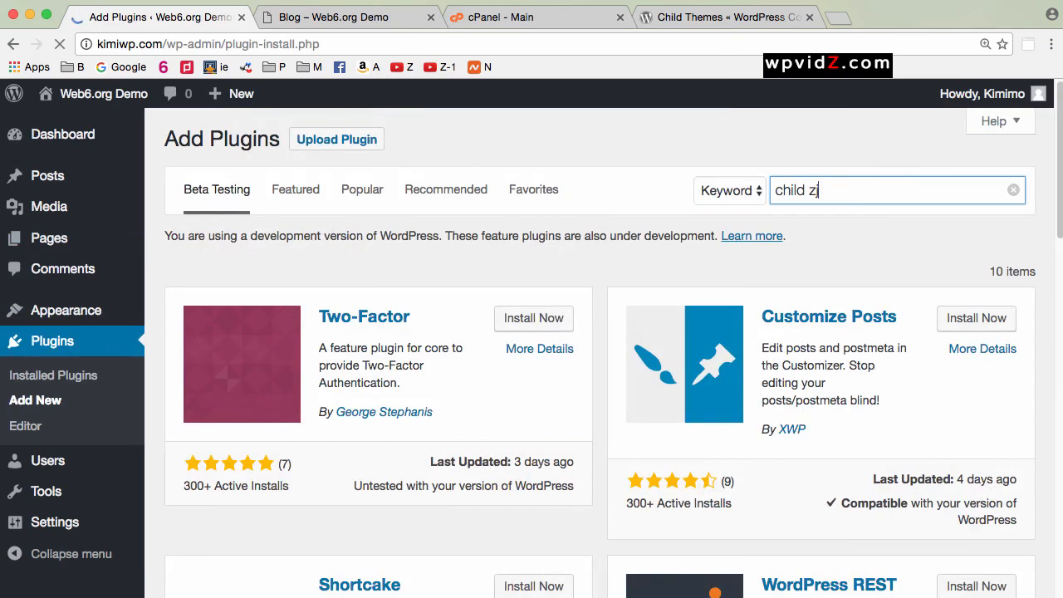
pyautogui.press('BackSpace')
pyautogui.write('theme')
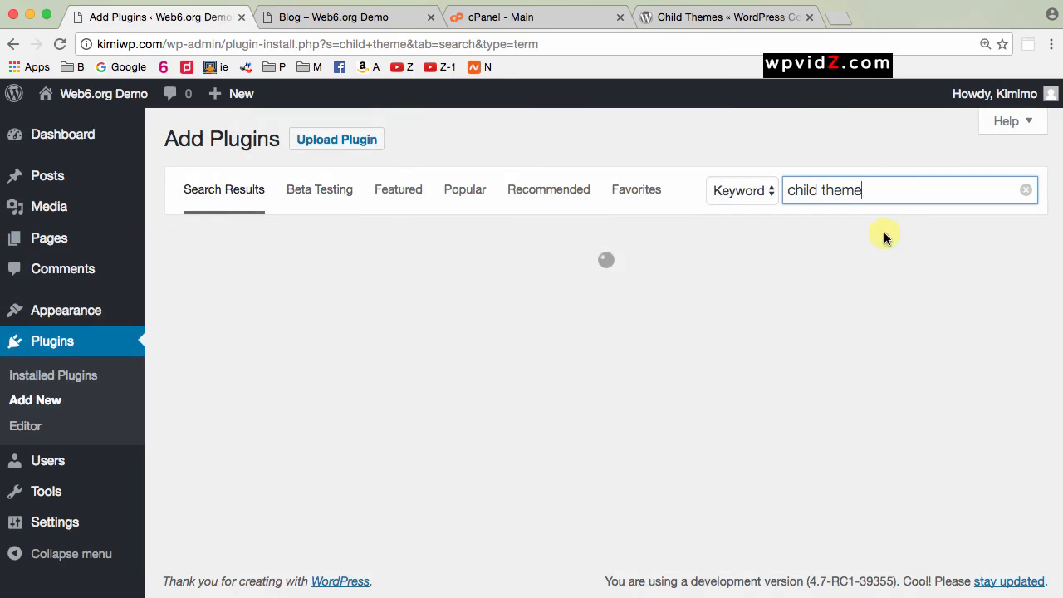
pyautogui.tripleClick(863, 189)
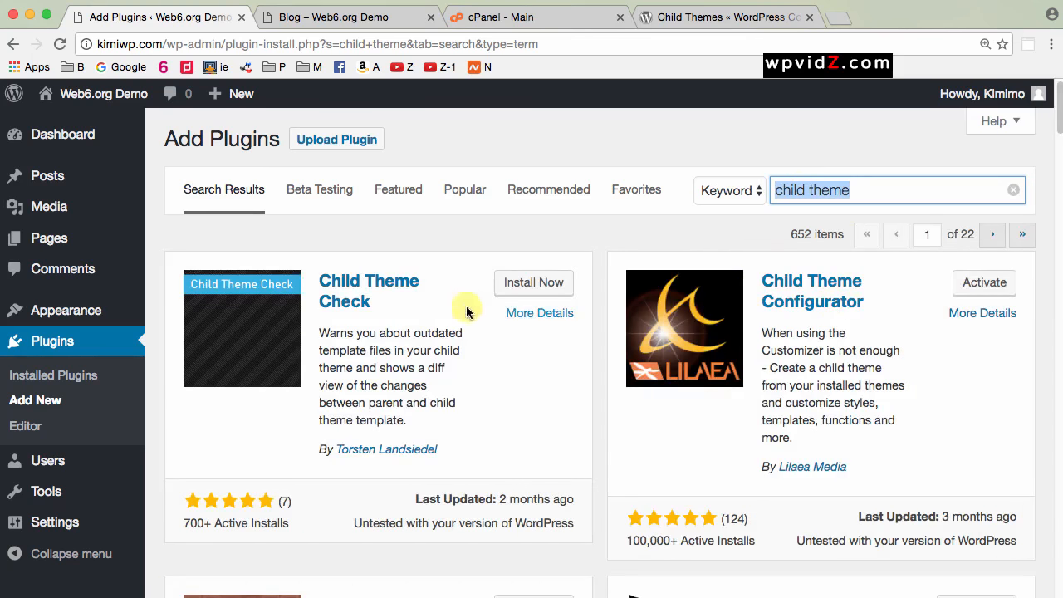
# - Browse the plugin search results for child themes and return to the start of the list
pyautogui.scroll(-3, 462, 324)
pyautogui.scroll(-15, 462, 327)
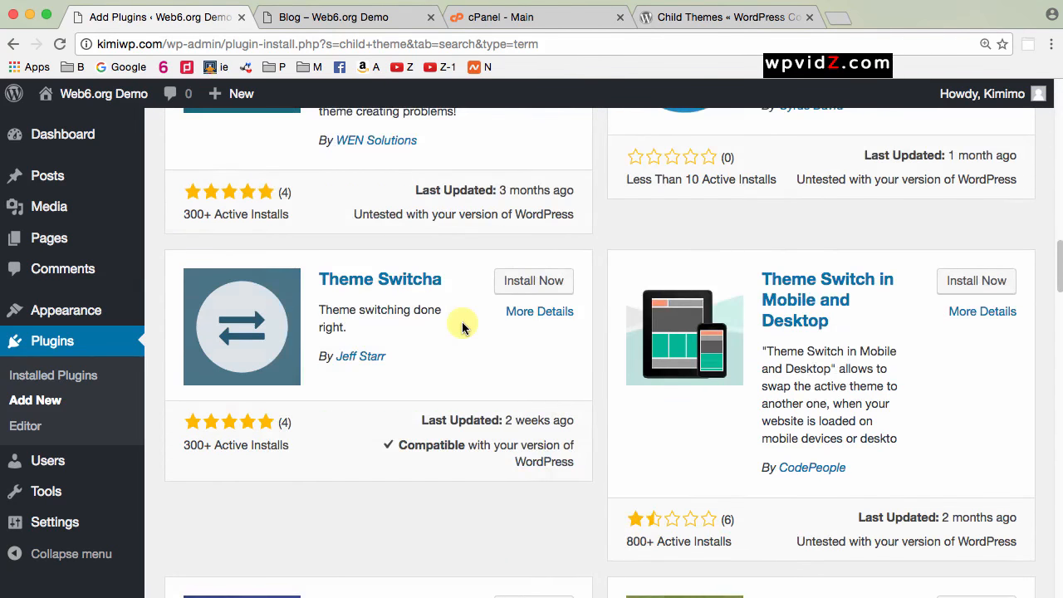
pyautogui.scroll(-3, 462, 326)
pyautogui.scroll(-6, 462, 327)
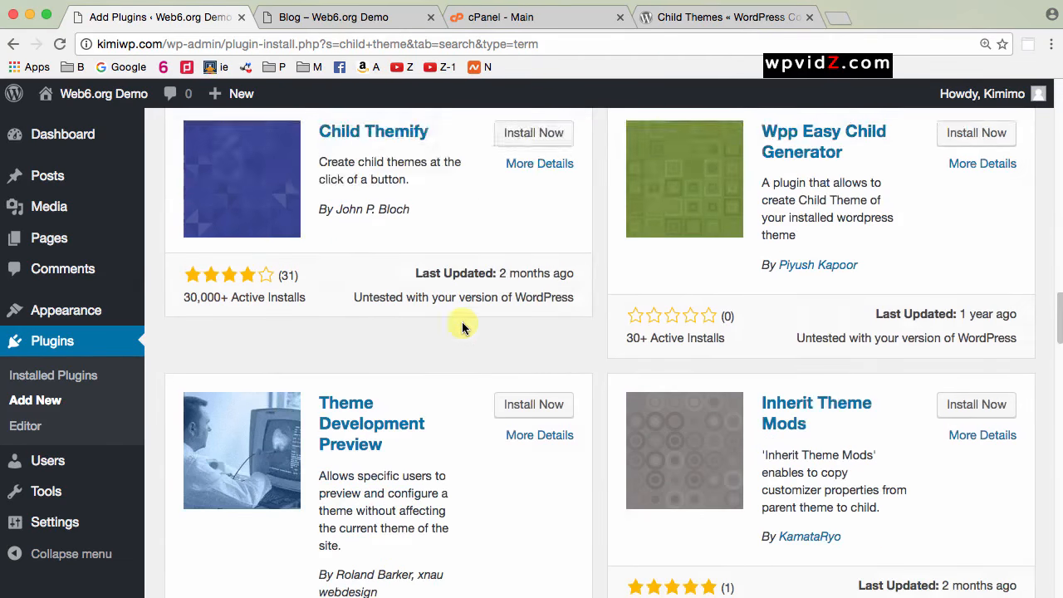
pyautogui.scroll(-3, 461, 327)
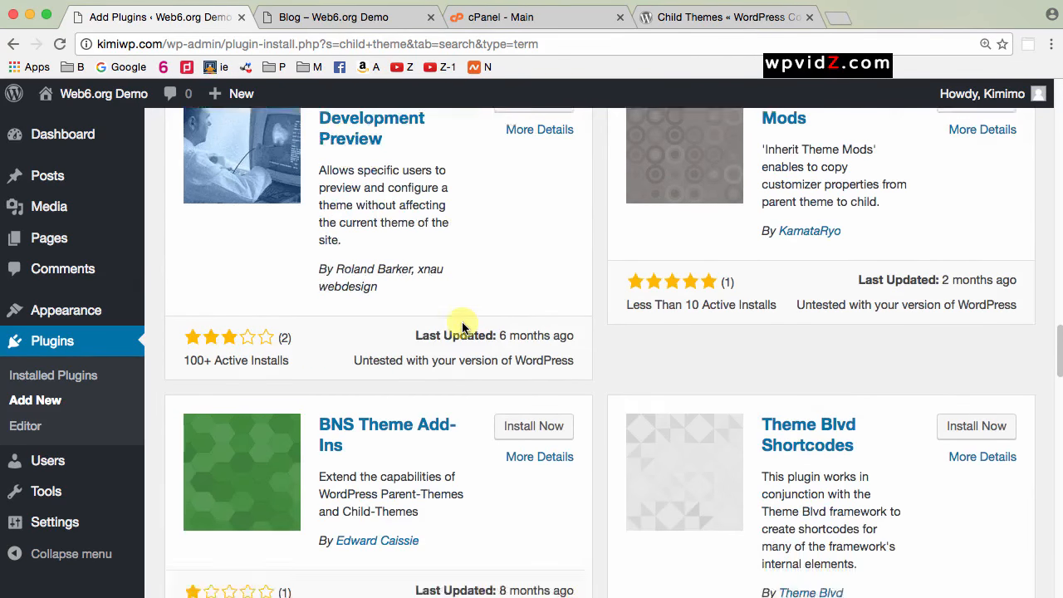
pyautogui.scroll(8, 462, 327)
pyautogui.scroll(15, 462, 326)
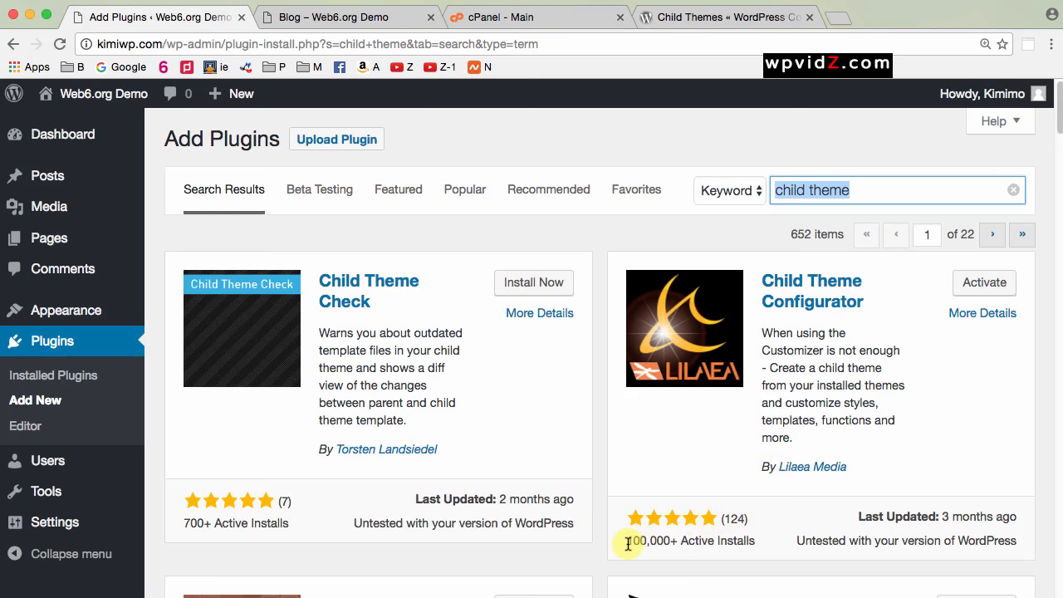
# - Highlight Child Theme Configurator's last-updated date and compatibility note, and compare them with the other plugins in the results
pyautogui.click(943, 516)
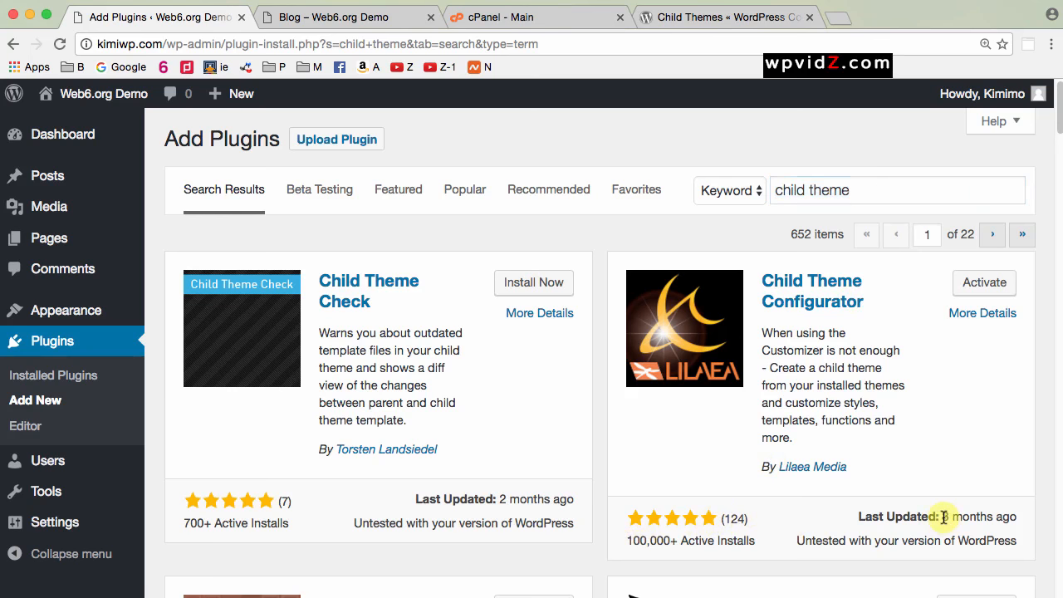
pyautogui.moveTo(944, 517); pyautogui.dragTo(1019, 516)
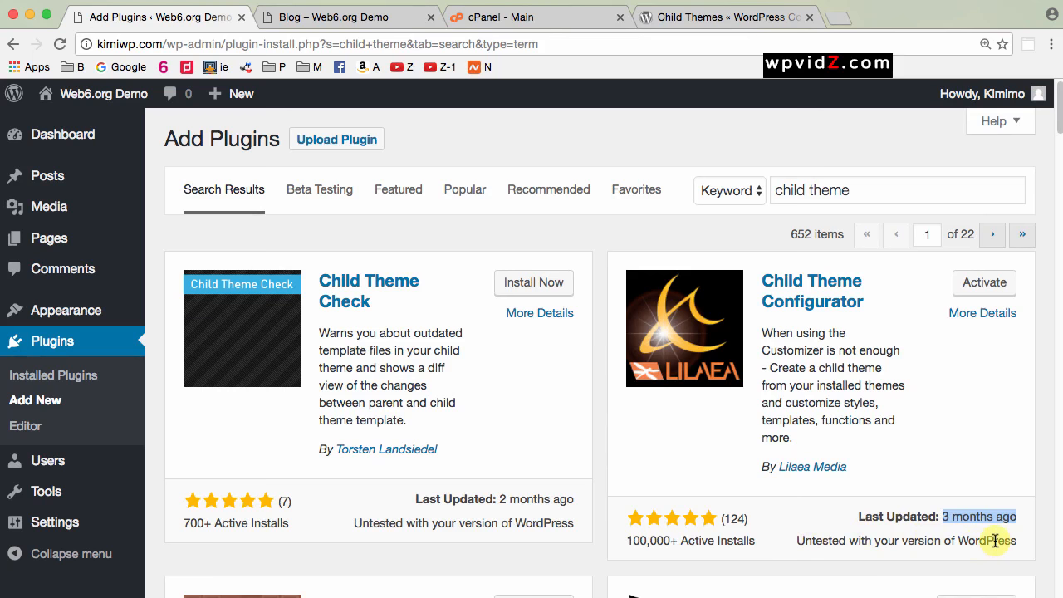
pyautogui.moveTo(792, 541); pyautogui.dragTo(1007, 543)
pyautogui.scroll(-10, 758, 524)
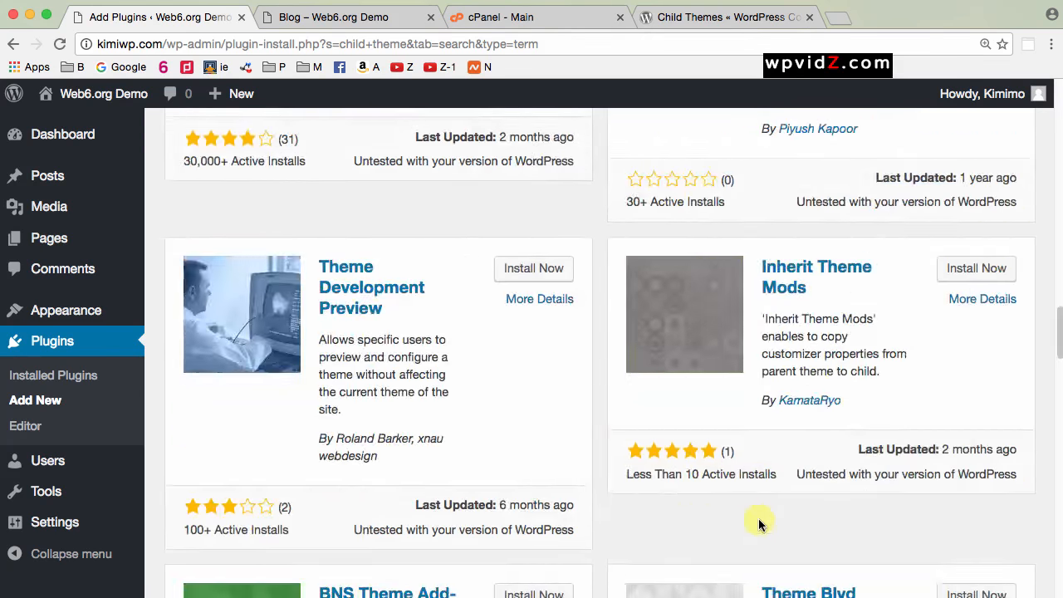
pyautogui.scroll(-15, 758, 524)
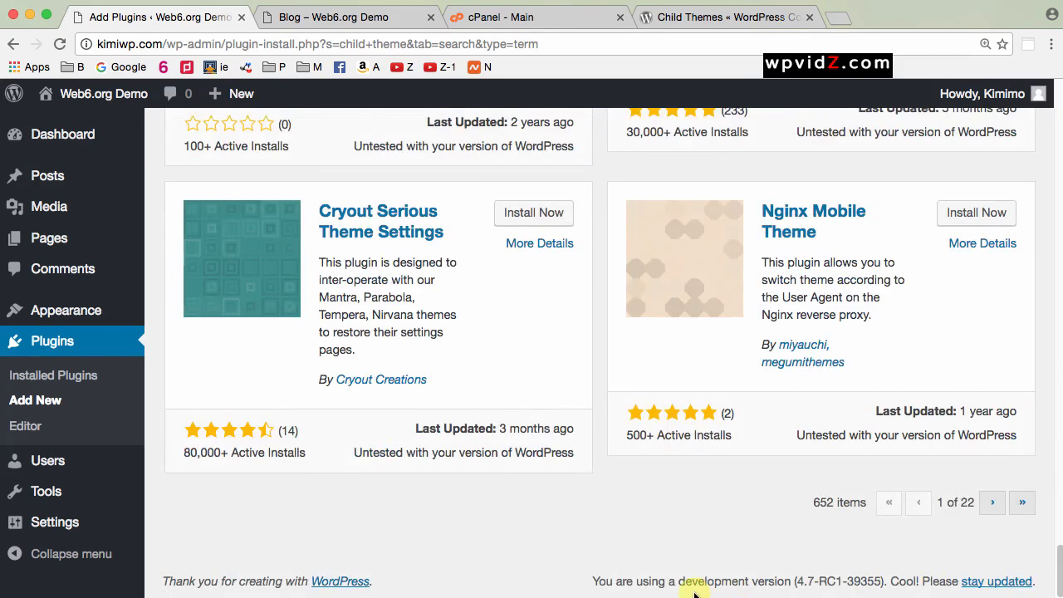
pyautogui.scroll(1, 801, 424)
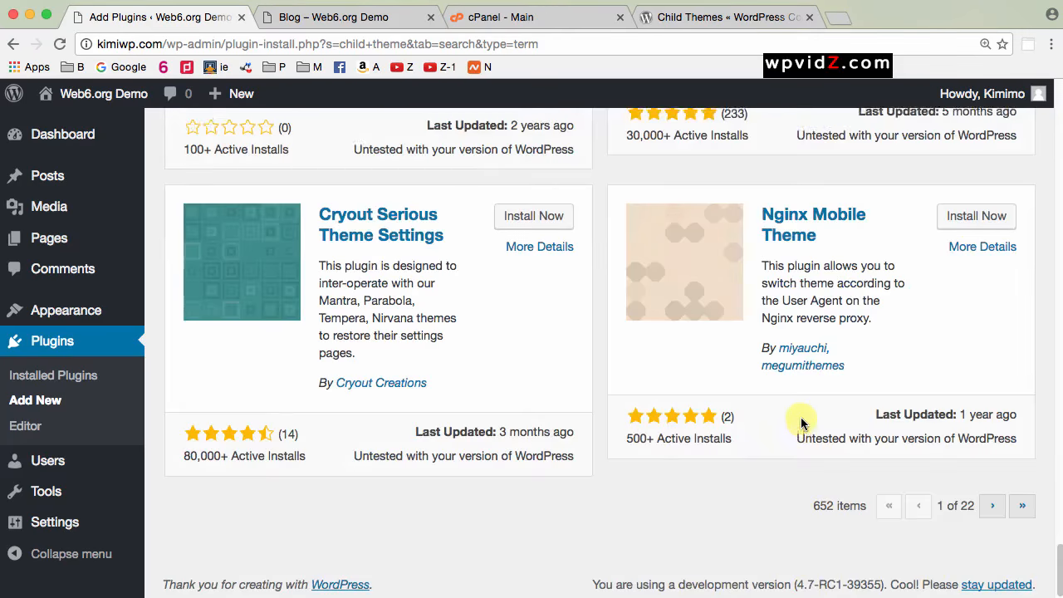
pyautogui.scroll(10, 802, 423)
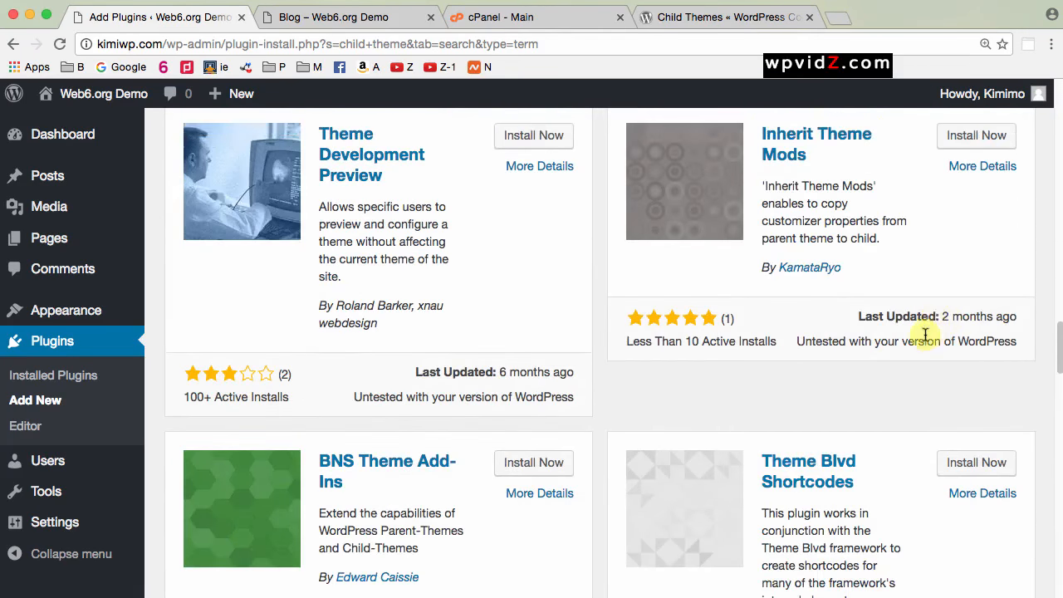
pyautogui.scroll(10, 922, 336)
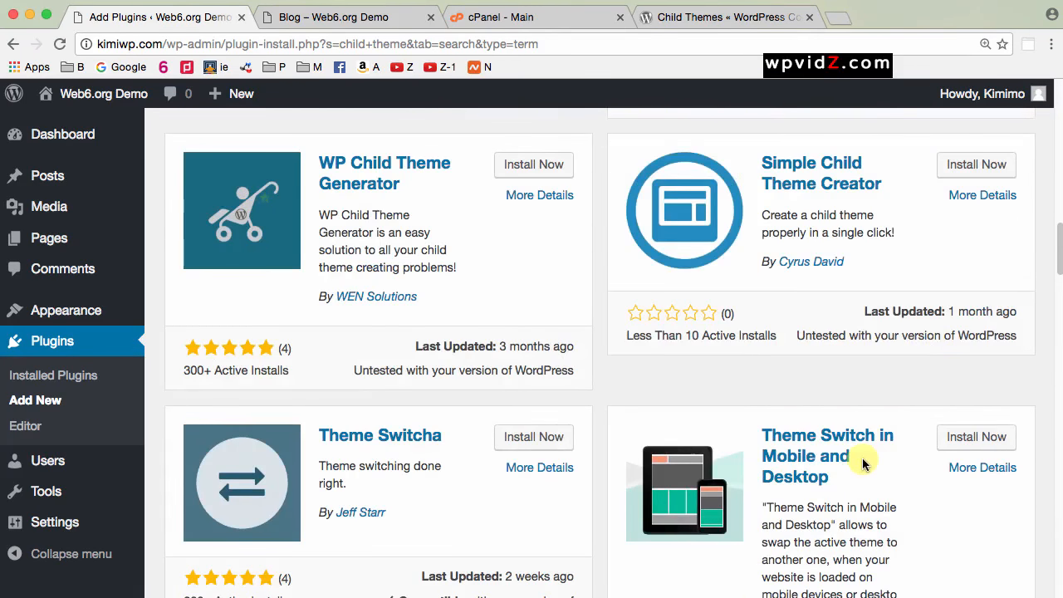
pyautogui.scroll(10, 872, 461)
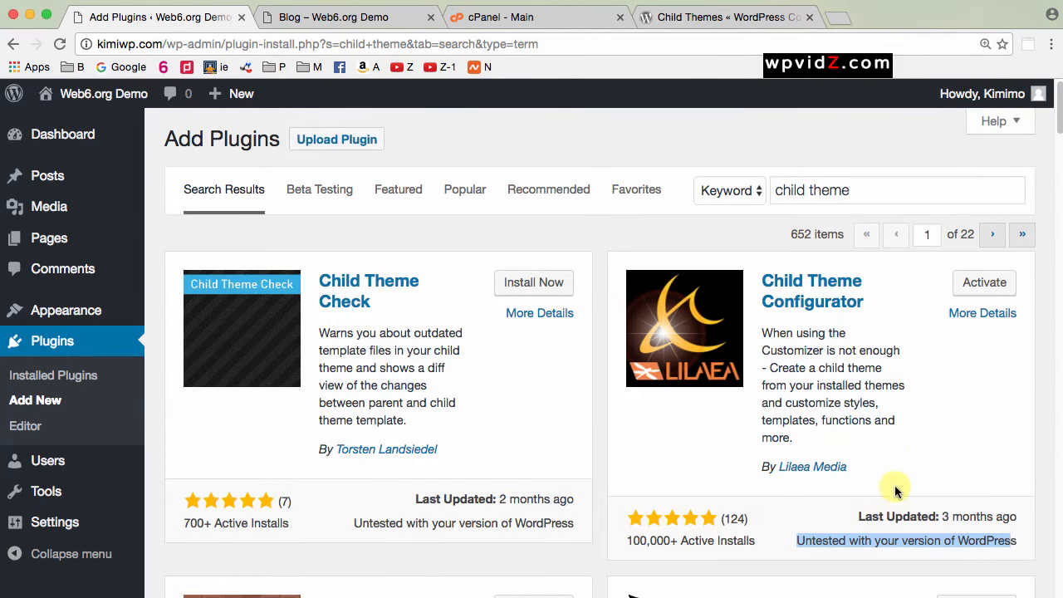
pyautogui.moveTo(894, 491); pyautogui.dragTo(836, 523)
pyautogui.click(836, 523)
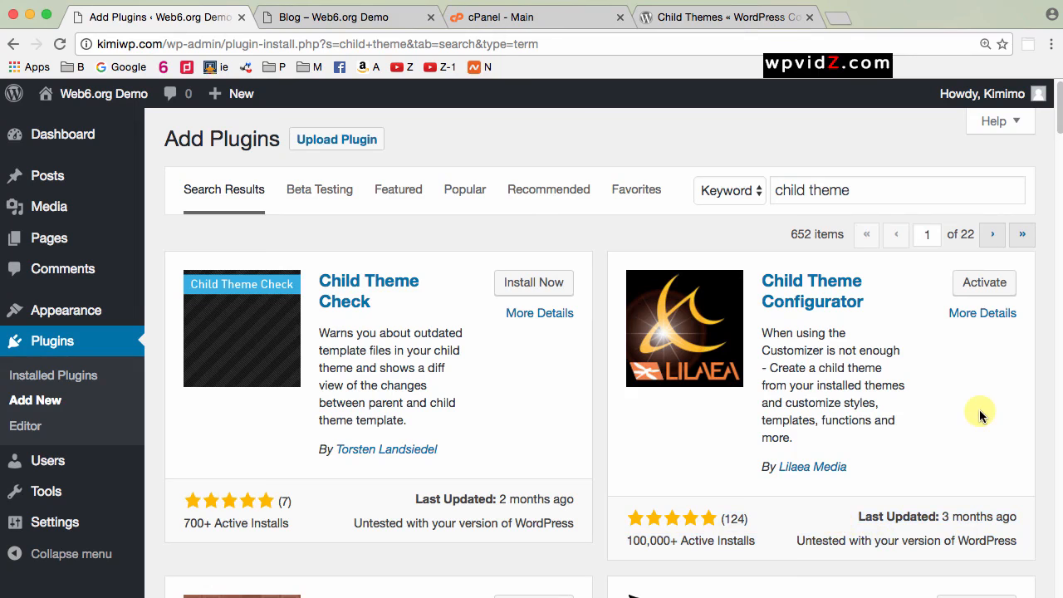
# - Activate the Child Theme Configurator plugin and open its Child Themes tool
pyautogui.click(983, 282)
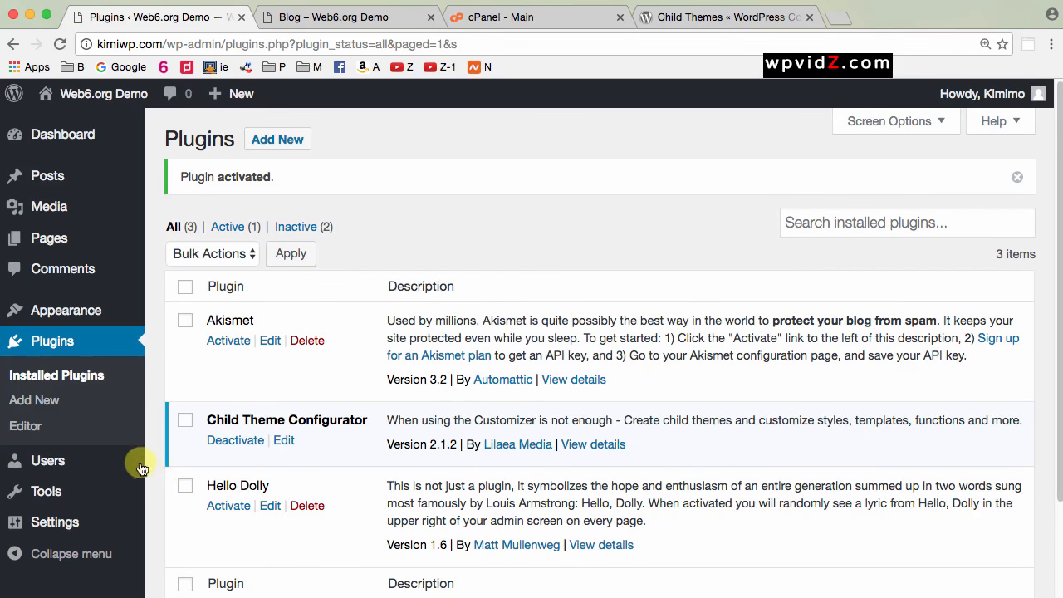
pyautogui.moveTo(53, 493)
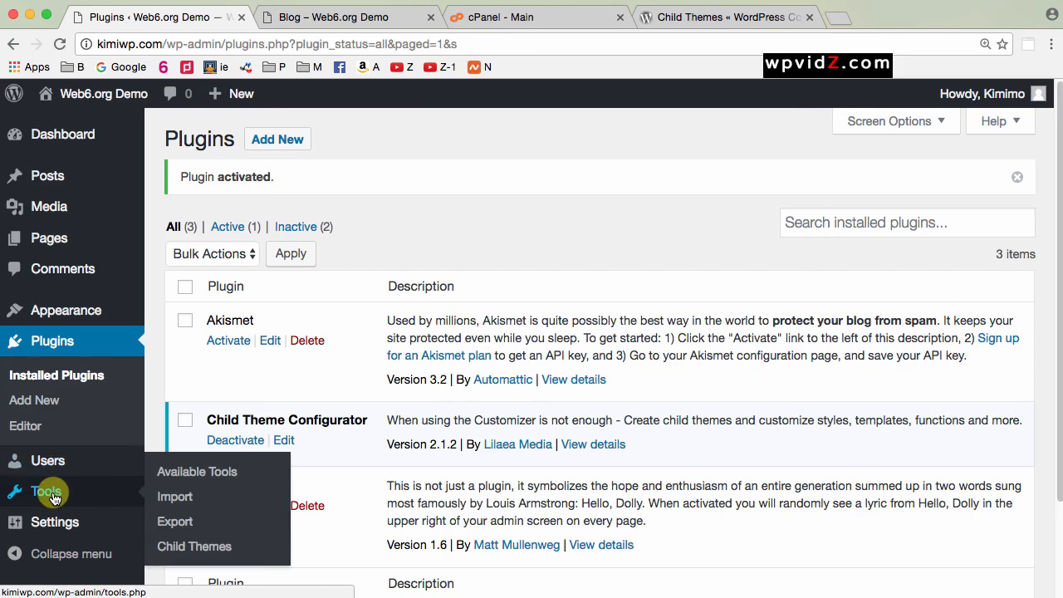
pyautogui.click(209, 548)
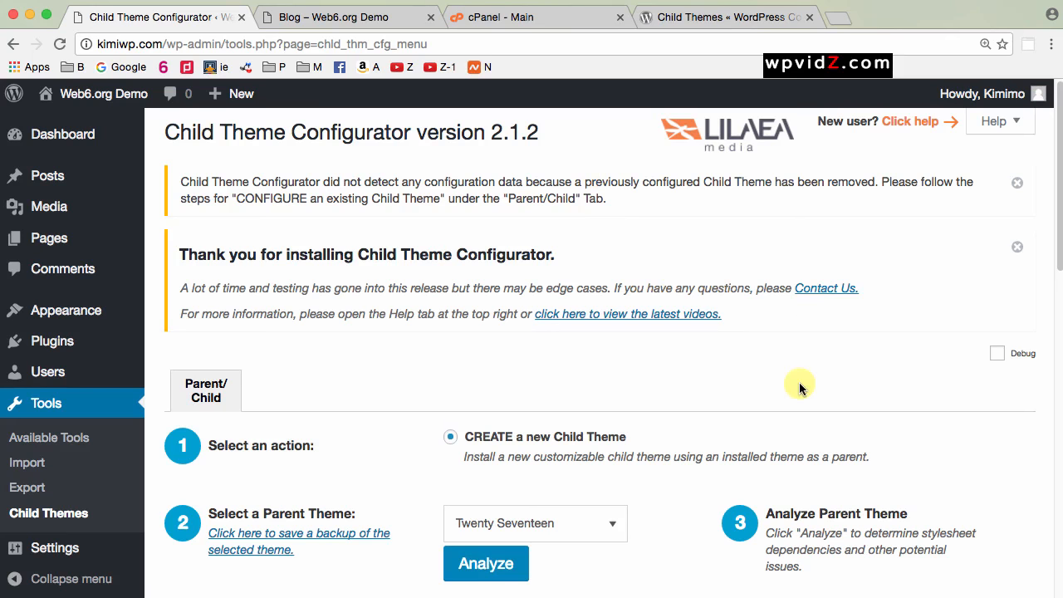
# - View the available parent themes, keep Twenty Seventeen as the parent for the new child theme, and analyze it
pyautogui.scroll(-5, 799, 382)
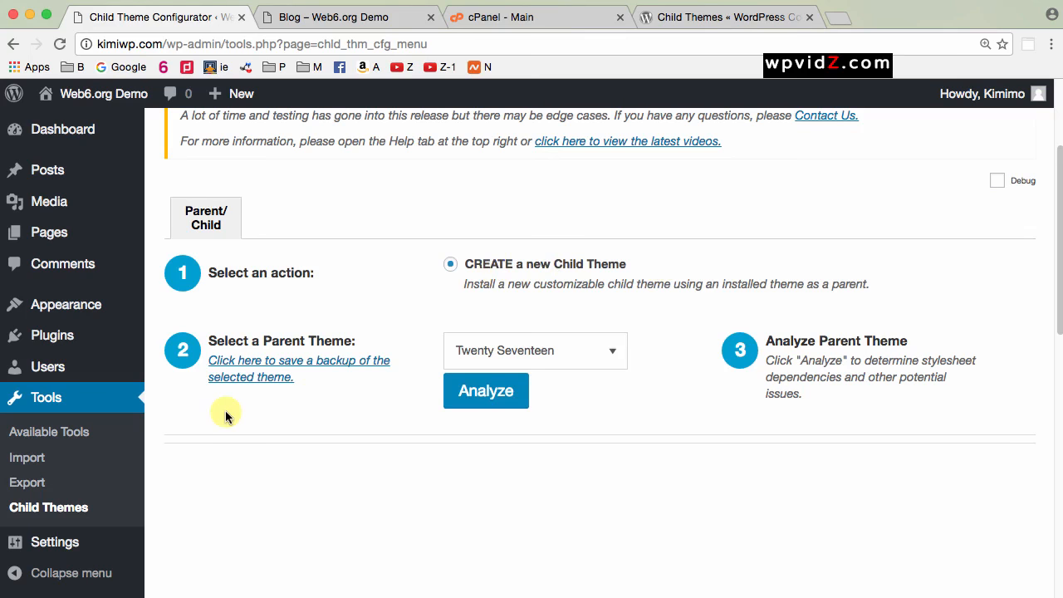
pyautogui.click(606, 368)
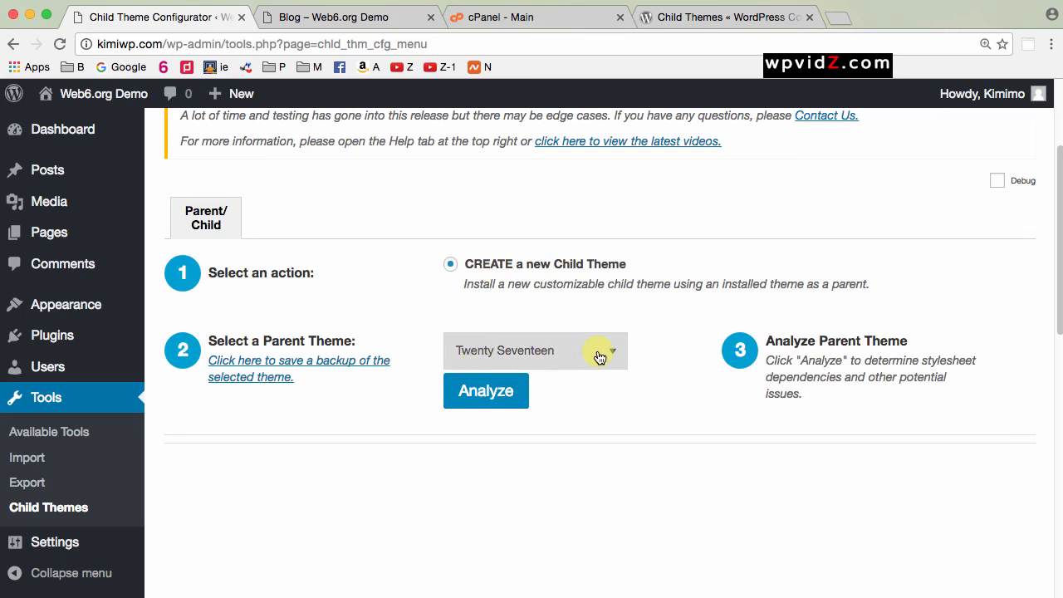
pyautogui.click(615, 351)
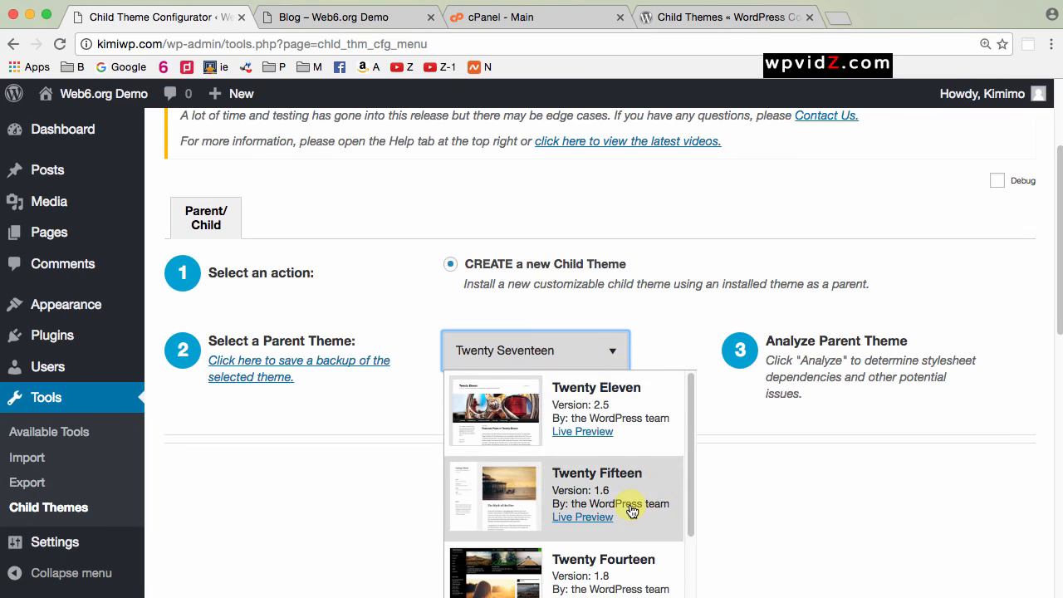
pyautogui.click(652, 341)
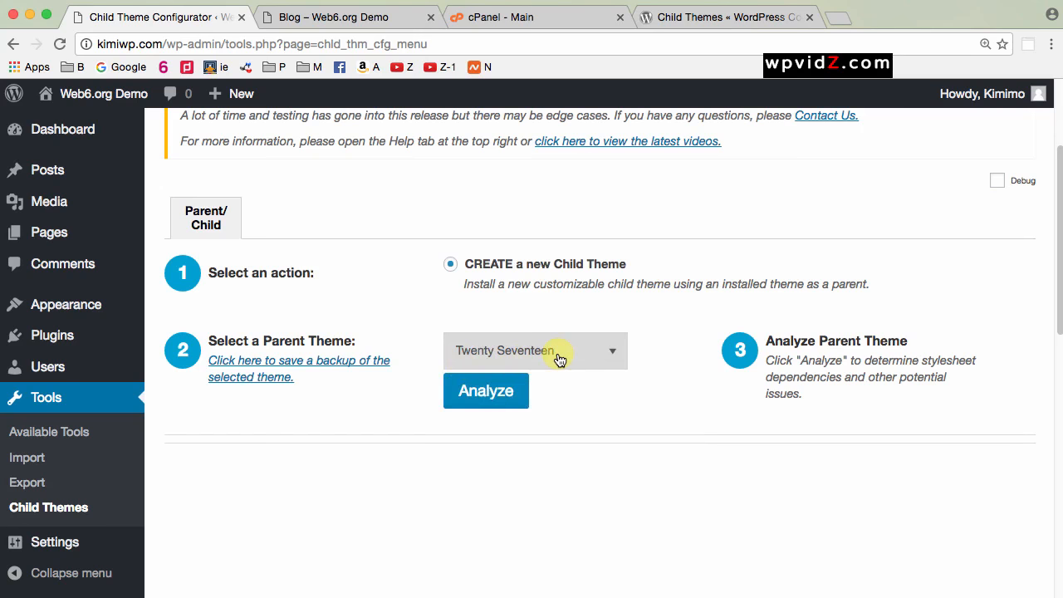
pyautogui.click(516, 391)
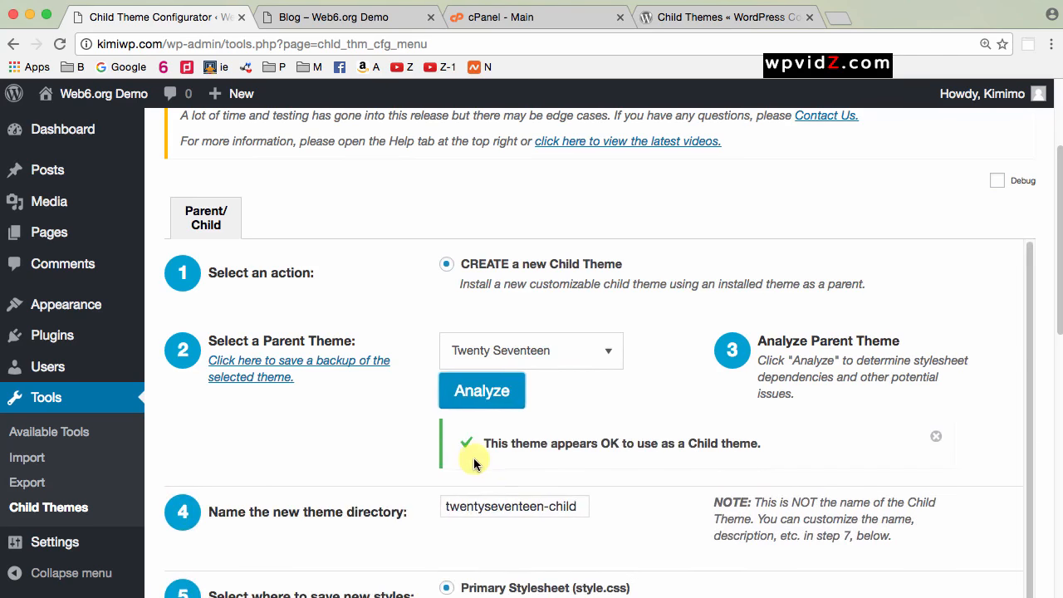
# - Review the new theme's directory name and stylesheet handling options, and expand the form for the child theme's name, description, author and version
pyautogui.scroll(-2, 581, 472)
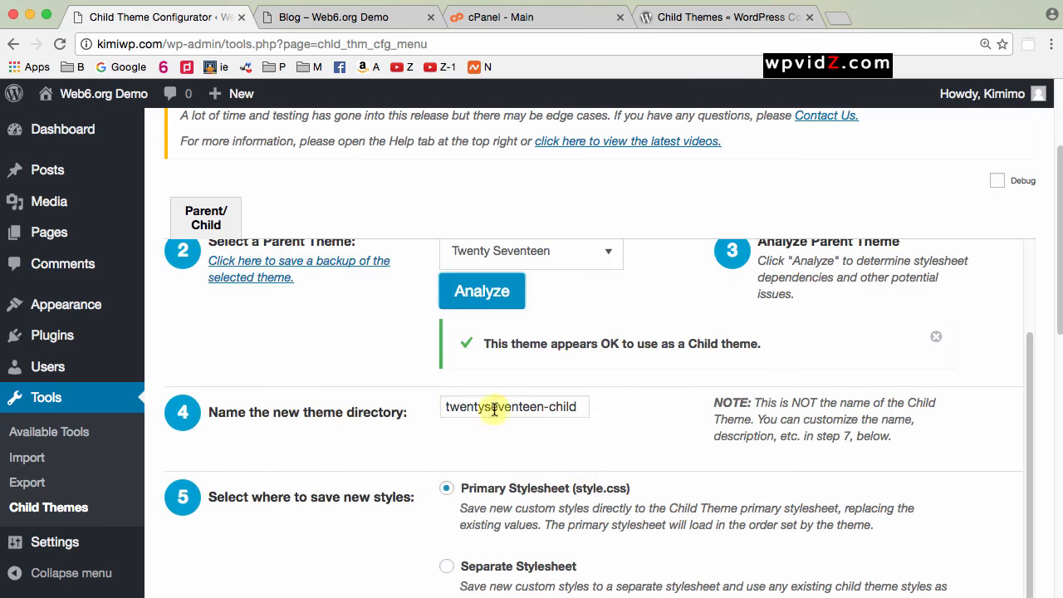
pyautogui.moveTo(580, 406); pyautogui.dragTo(557, 404)
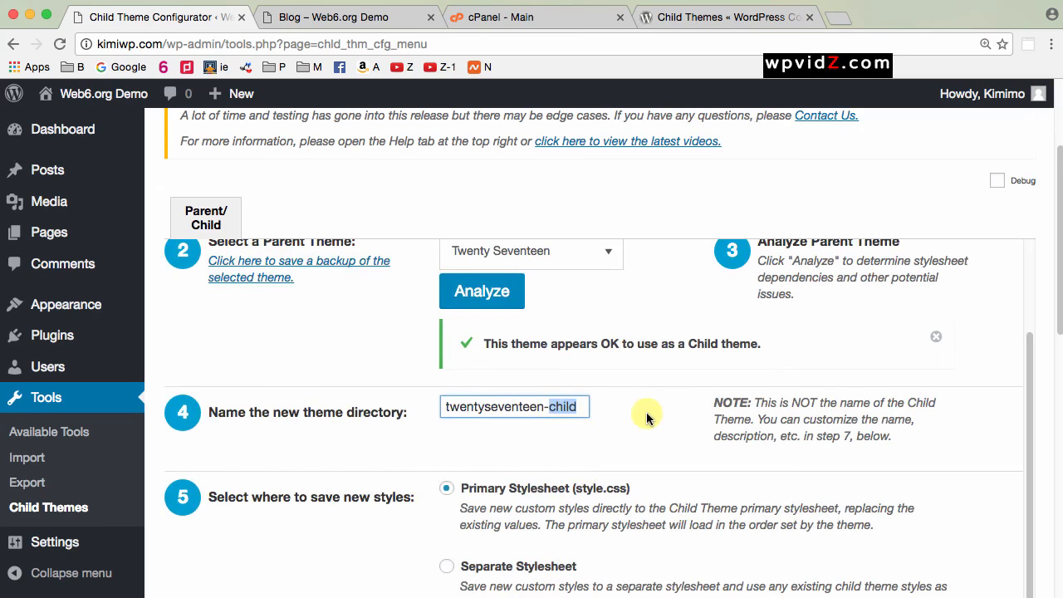
pyautogui.scroll(-6, 646, 412)
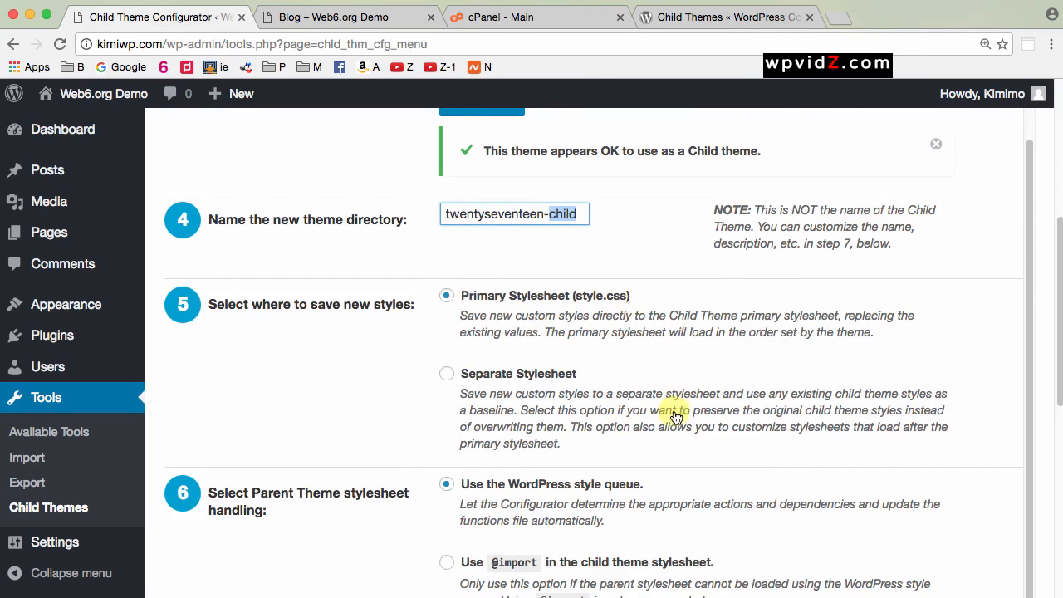
pyautogui.scroll(-6, 674, 415)
pyautogui.scroll(-3, 672, 410)
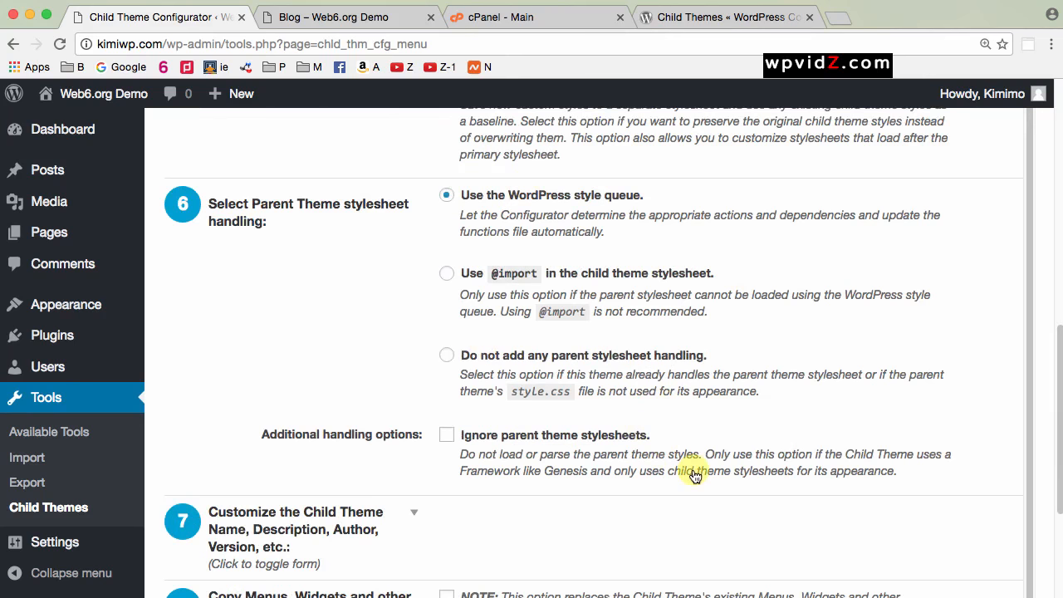
pyautogui.scroll(-2, 695, 473)
pyautogui.scroll(-3, 695, 475)
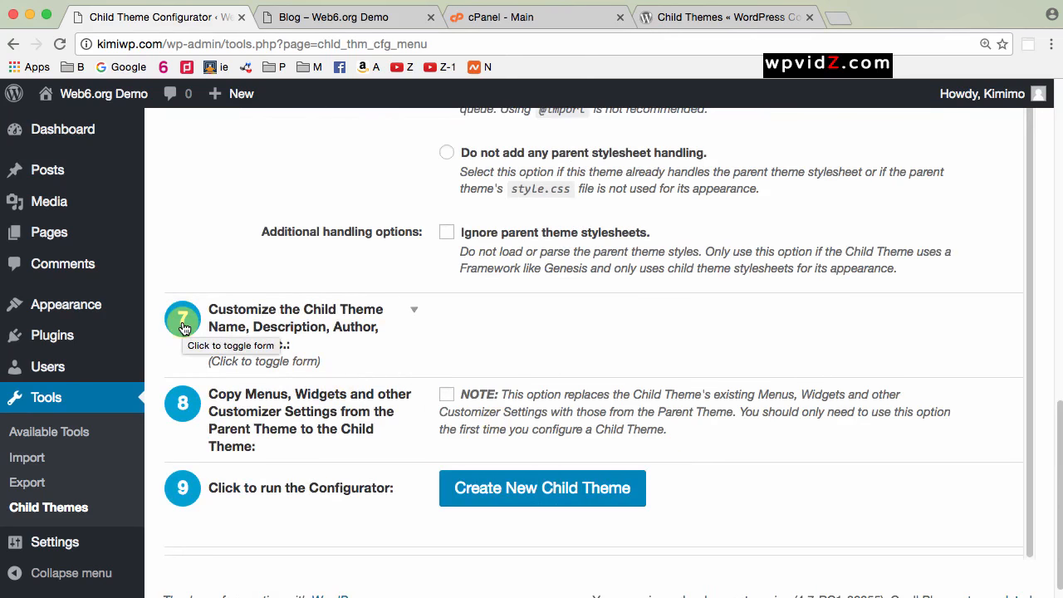
pyautogui.click(414, 309)
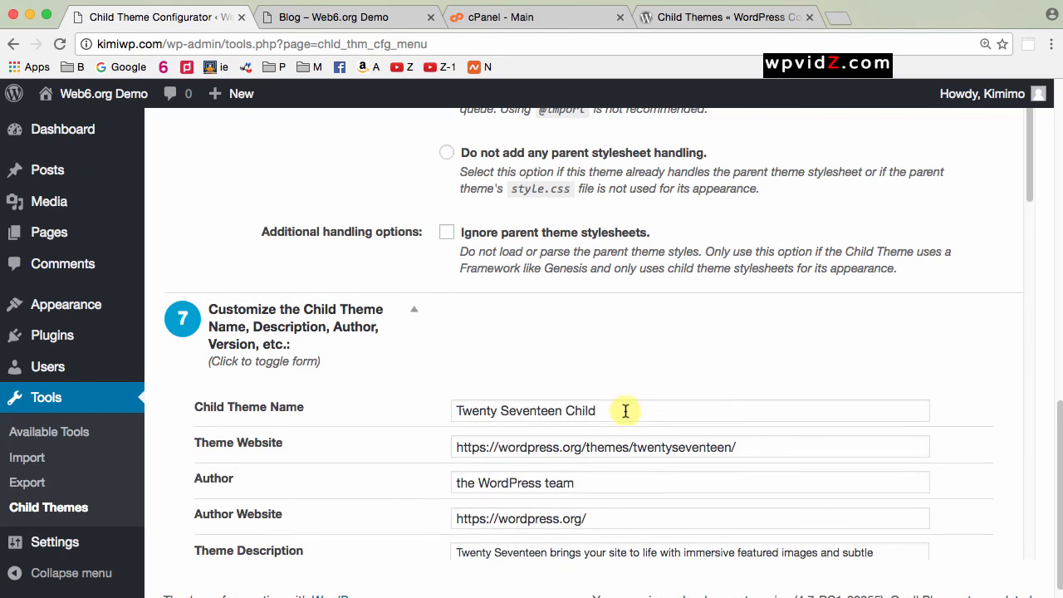
pyautogui.moveTo(626, 410); pyautogui.dragTo(431, 394)
pyautogui.scroll(-3, 700, 399)
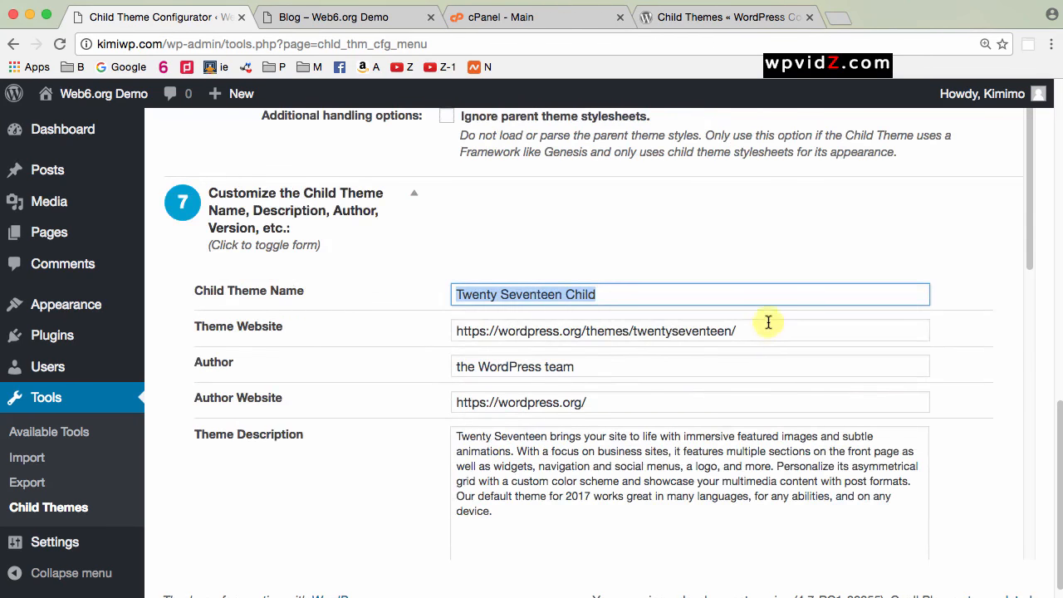
pyautogui.moveTo(768, 324); pyautogui.dragTo(483, 330)
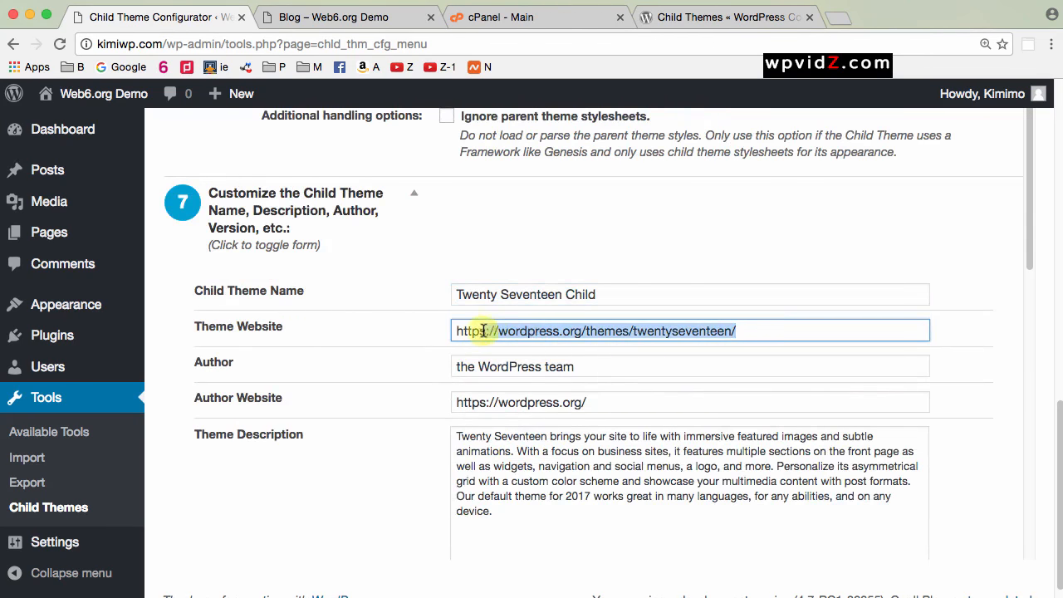
pyautogui.write(':')
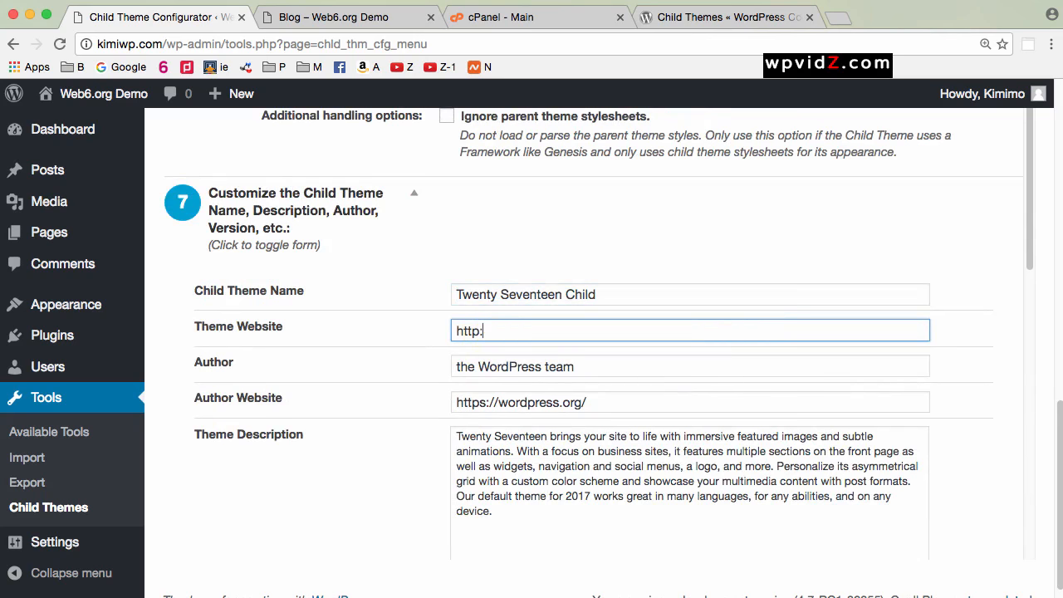
pyautogui.write('//web6.org')
pyautogui.moveTo(582, 362); pyautogui.dragTo(320, 344)
pyautogui.write('Kimi')
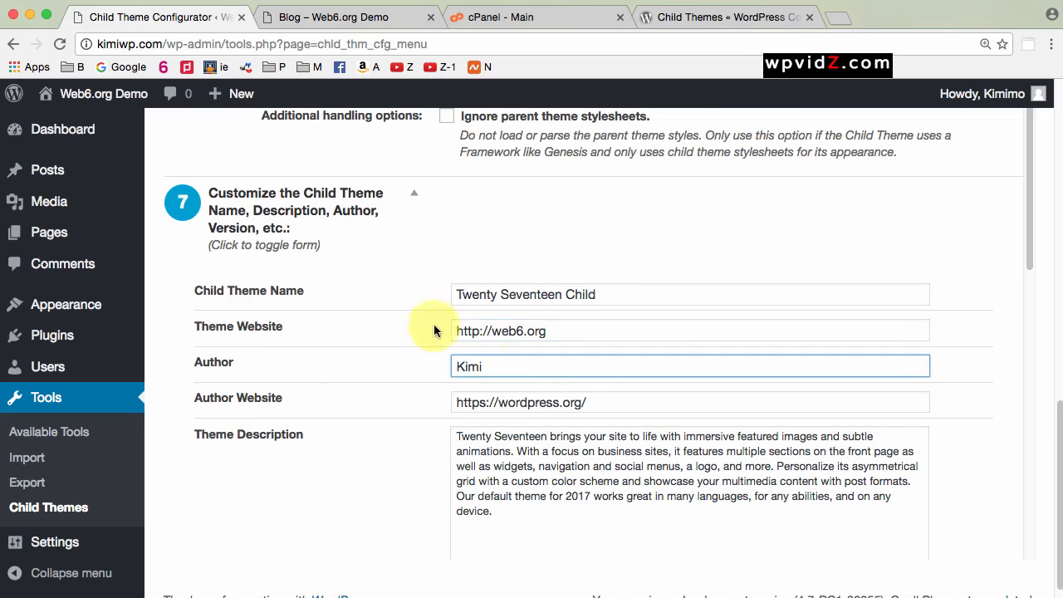
pyautogui.moveTo(548, 330); pyautogui.dragTo(352, 320)
pyautogui.hotkey('ctrl', 'c')
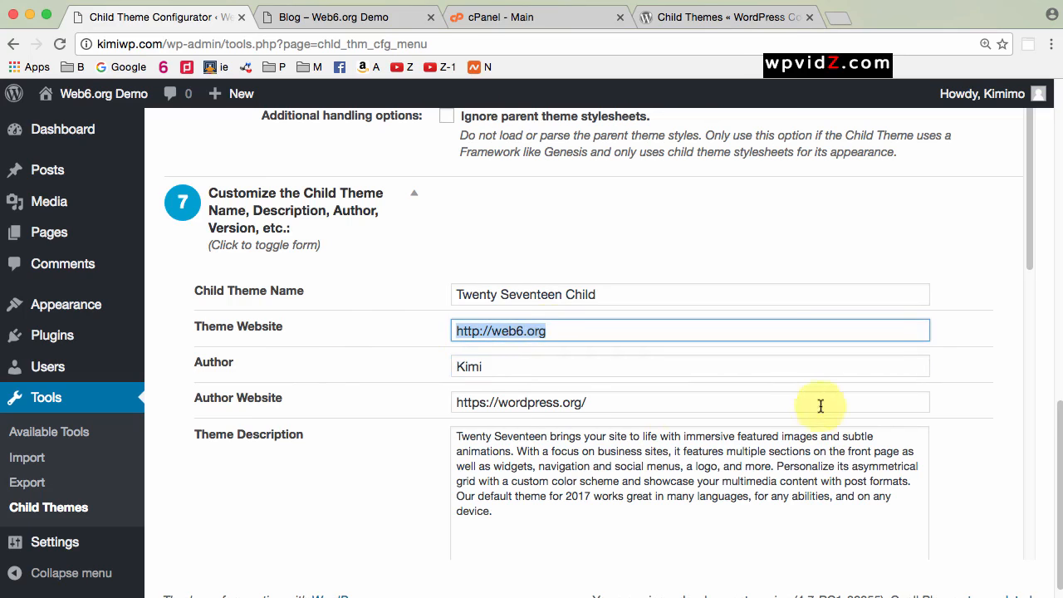
pyautogui.moveTo(636, 403); pyautogui.dragTo(273, 379)
pyautogui.hotkey('ctrl', 'v')
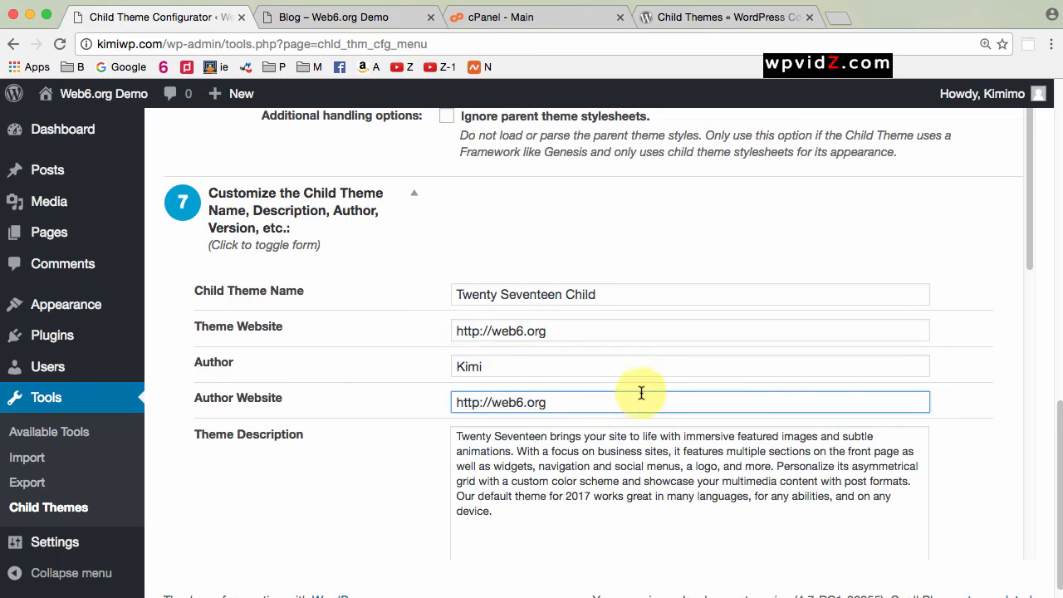
# - Shorten the theme description to its first sentence, removing everything after "animations."
pyautogui.scroll(-4, 750, 391)
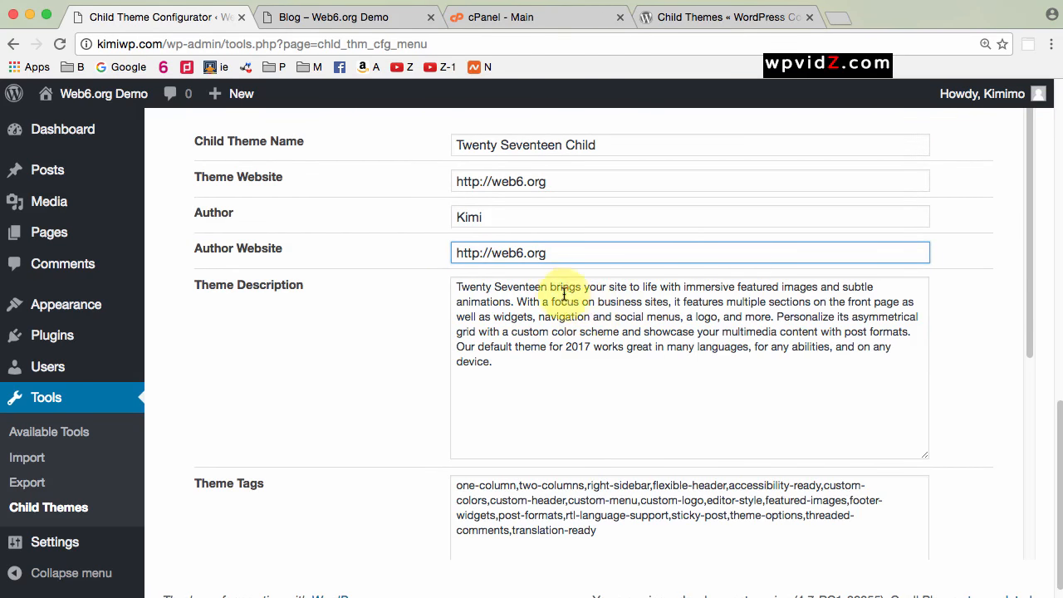
pyautogui.moveTo(516, 302); pyautogui.dragTo(543, 376)
pyautogui.press('BackSpace')
# - Enable copying menus, widgets and other Customizer settings from the parent theme, and create the new child theme
pyautogui.scroll(-6, 631, 396)
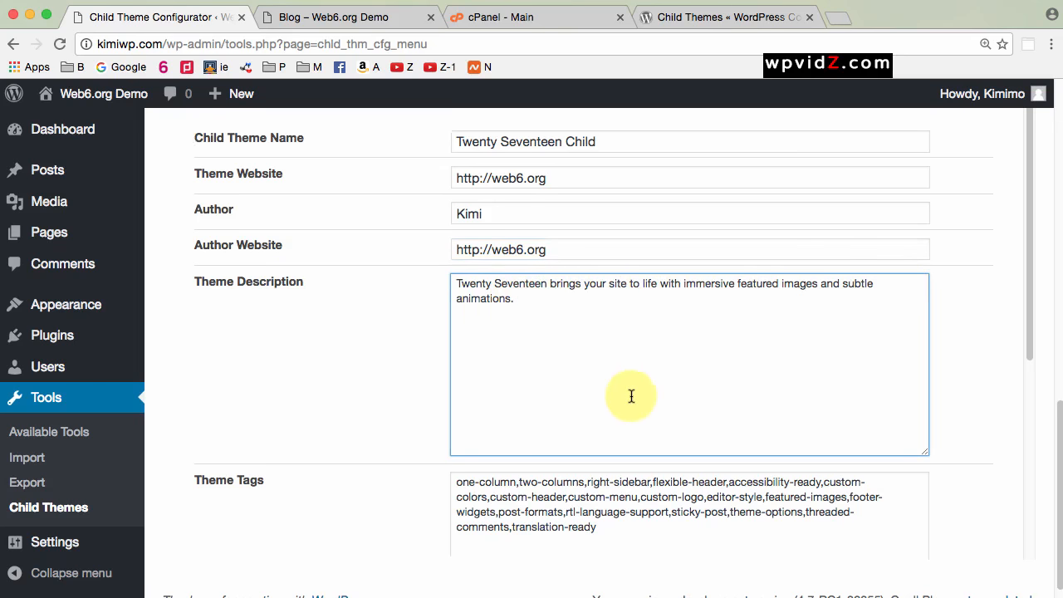
pyautogui.scroll(-3, 789, 384)
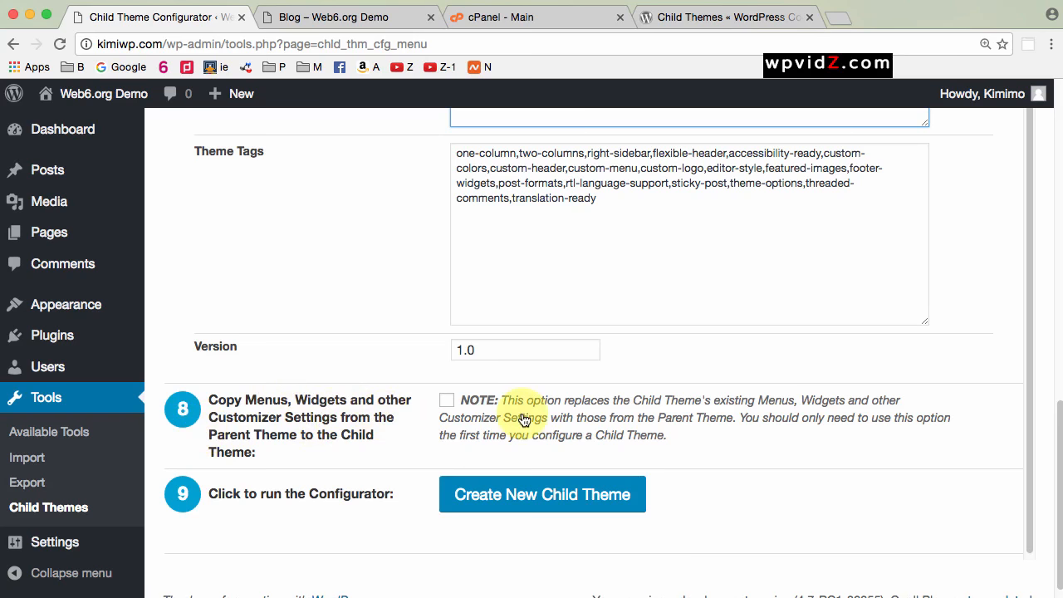
pyautogui.click(446, 401)
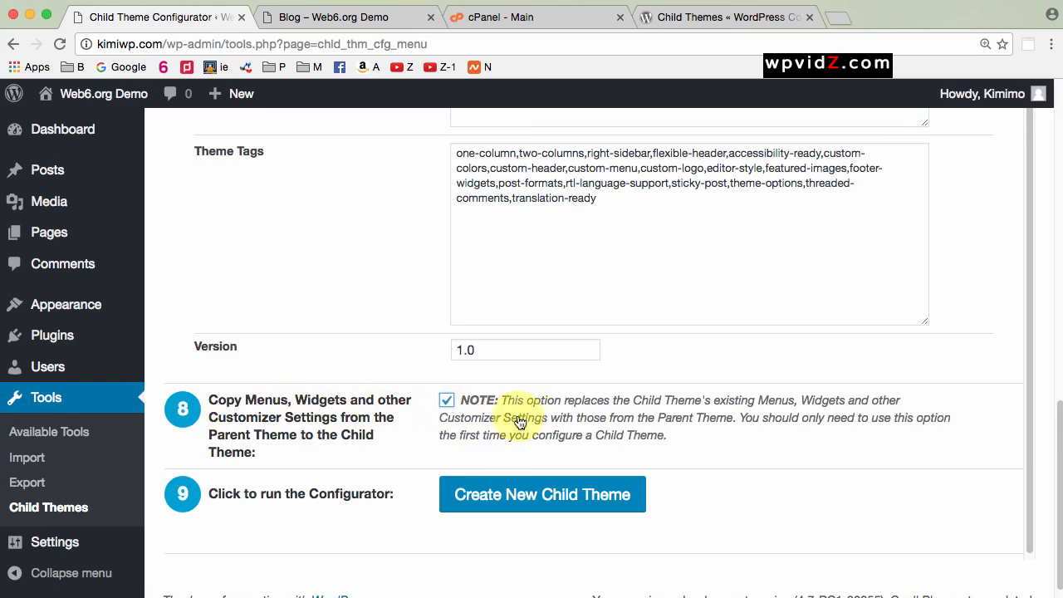
pyautogui.scroll(-1, 573, 436)
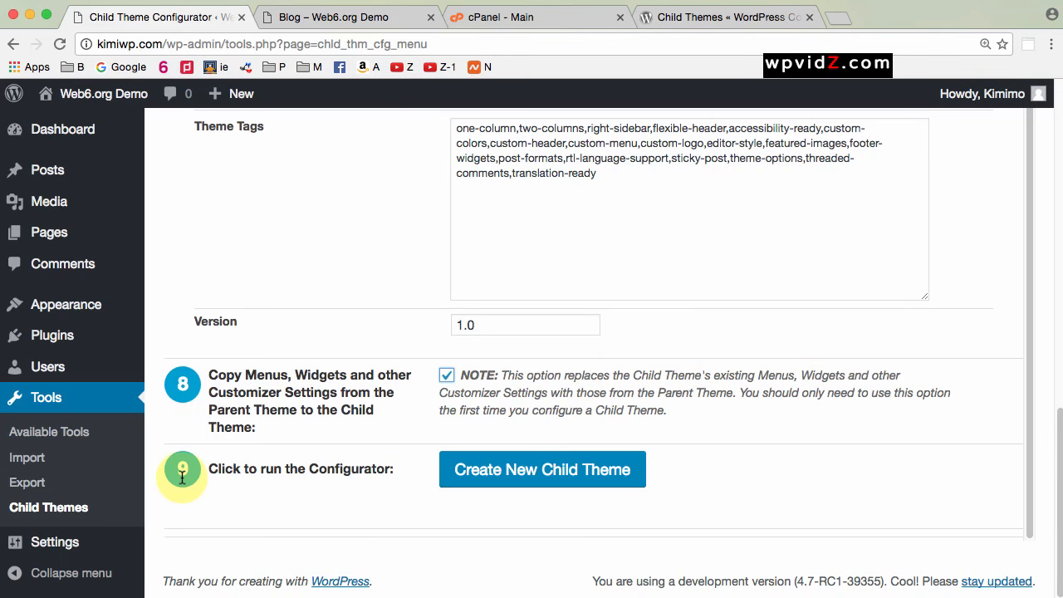
pyautogui.click(481, 484)
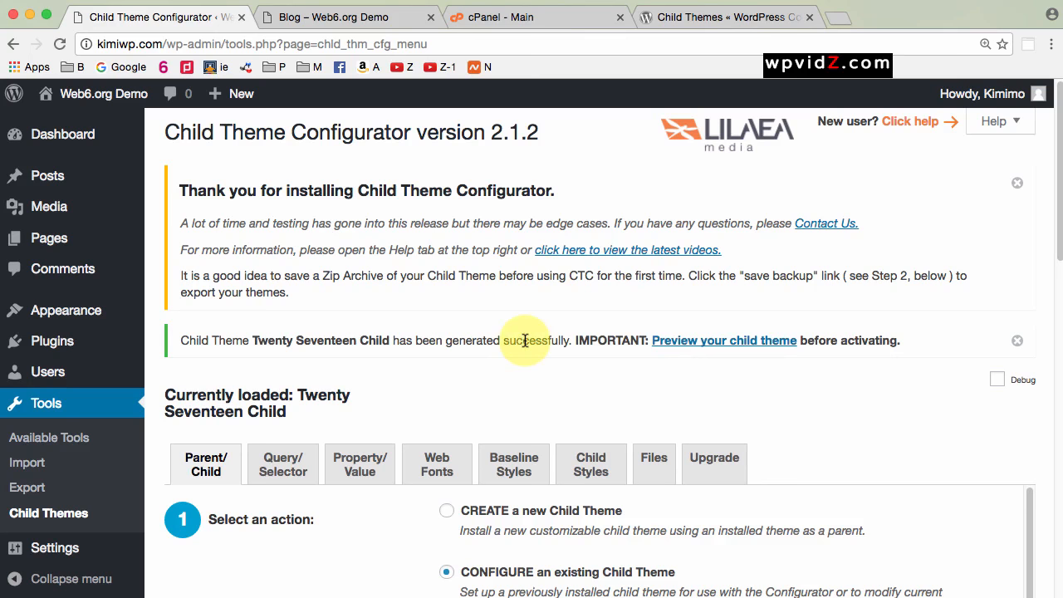
# - Open the child theme's live preview, look over the home page, and check the header video's YouTube URL in the Header Media settings
pyautogui.click(716, 342)
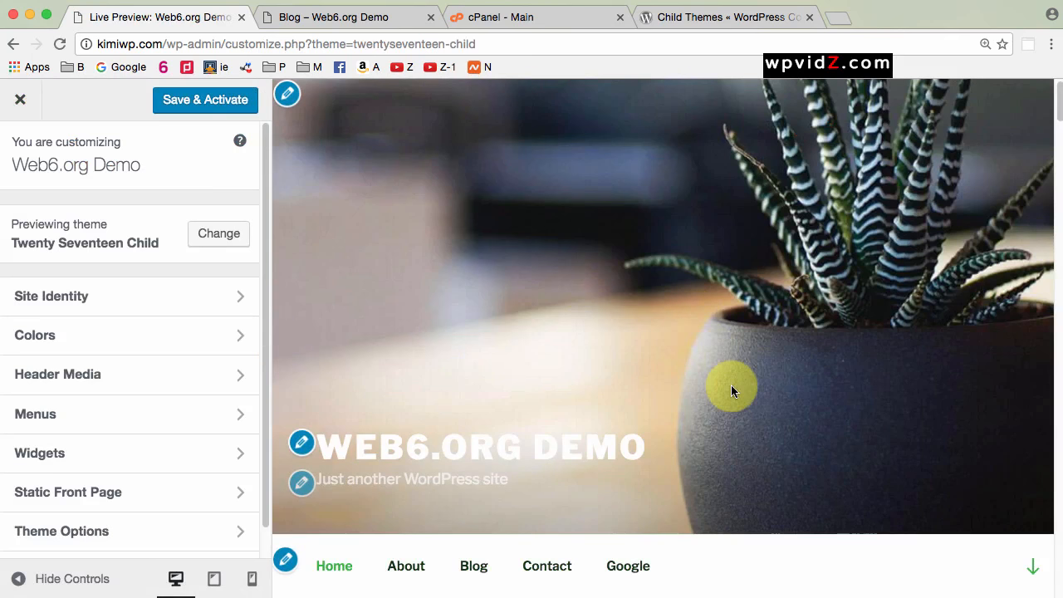
pyautogui.scroll(-3, 730, 389)
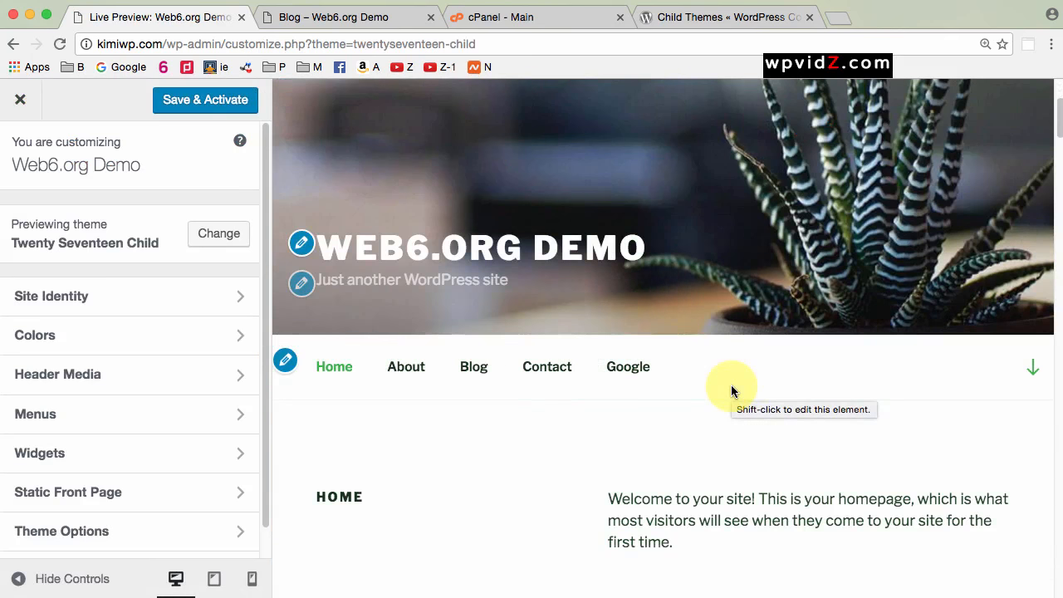
pyautogui.scroll(-2, 731, 390)
pyautogui.scroll(5, 731, 387)
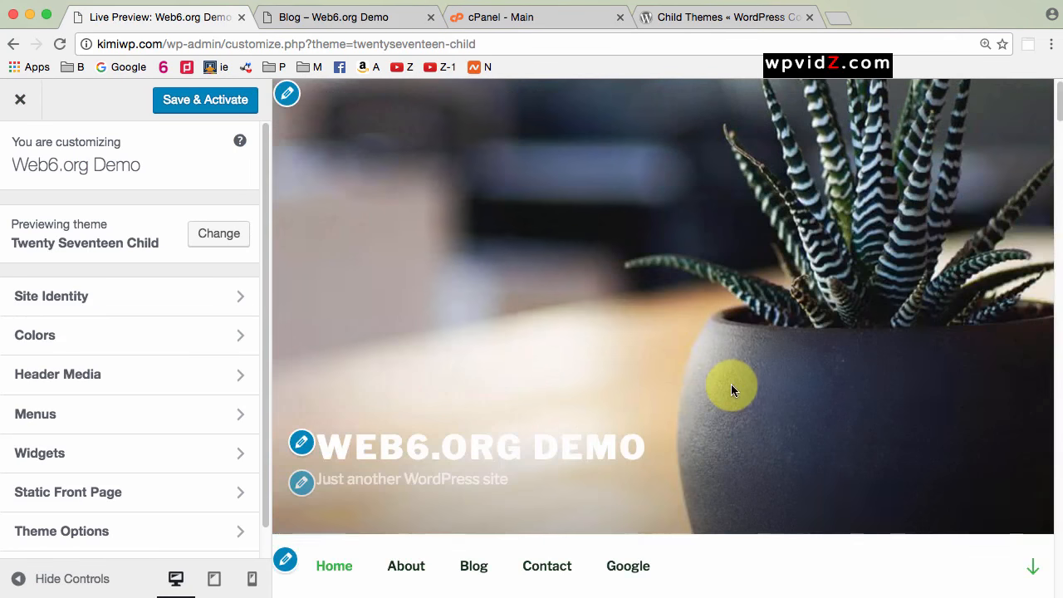
pyautogui.click(223, 376)
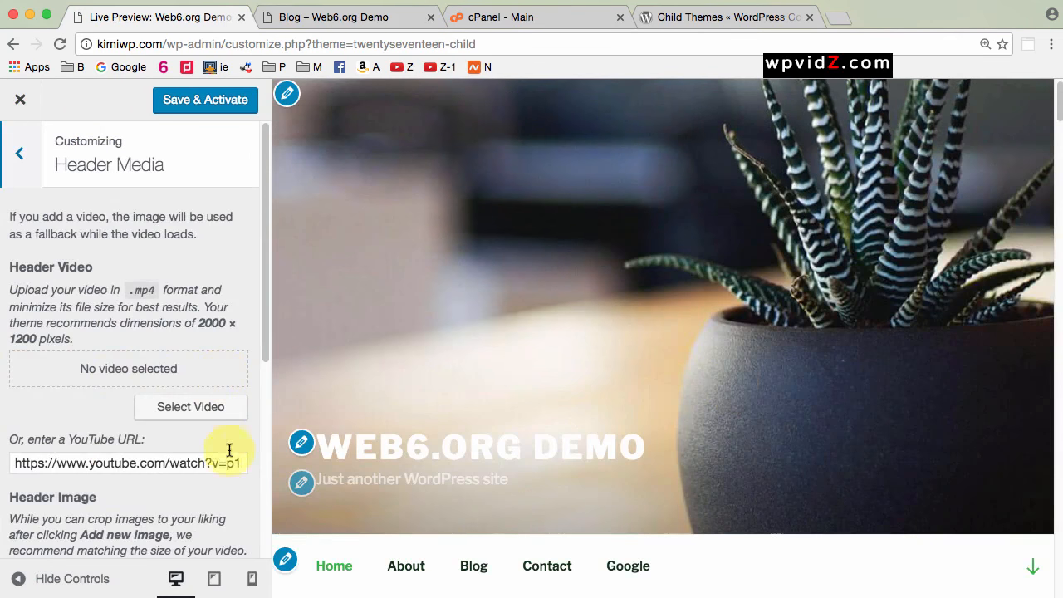
pyautogui.moveTo(209, 465); pyautogui.dragTo(13, 463)
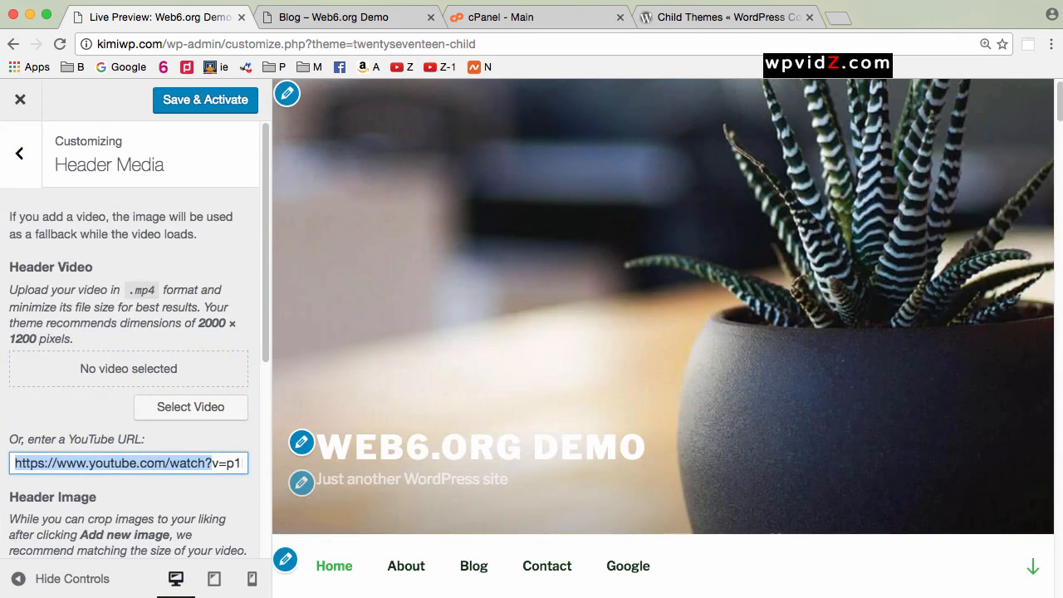
# - Examine the home page content in the preview, and open the Blog page to check its sidebar and footer widgets
pyautogui.scroll(-5, 856, 362)
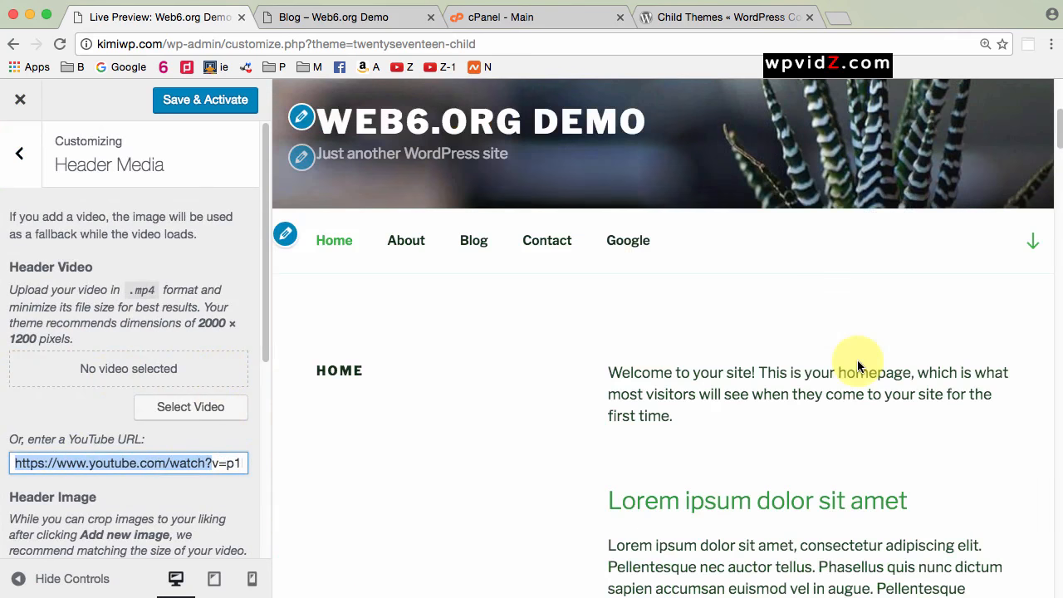
pyautogui.scroll(-3, 858, 361)
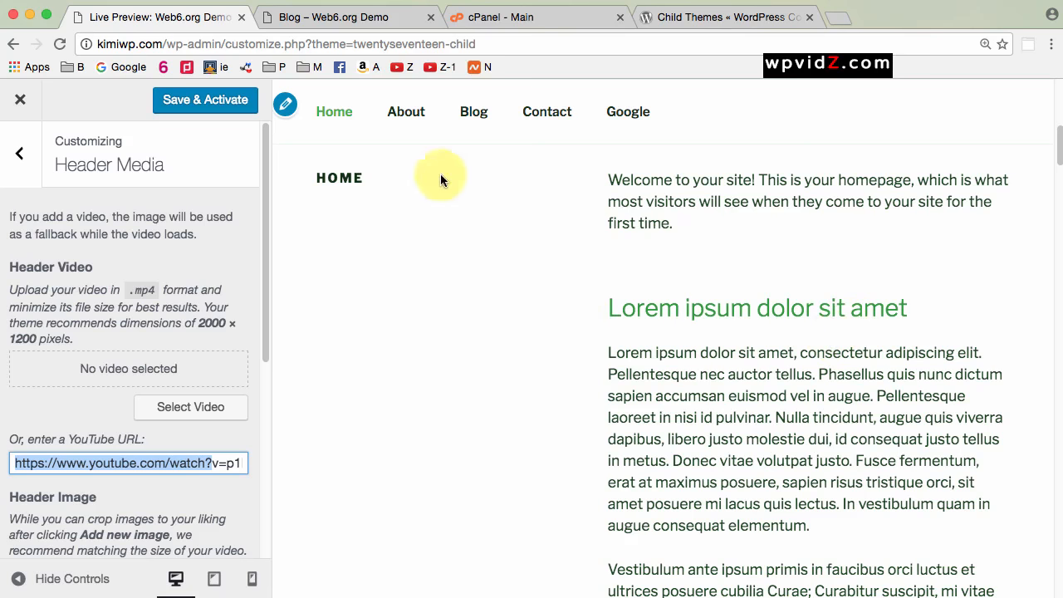
pyautogui.click(466, 114)
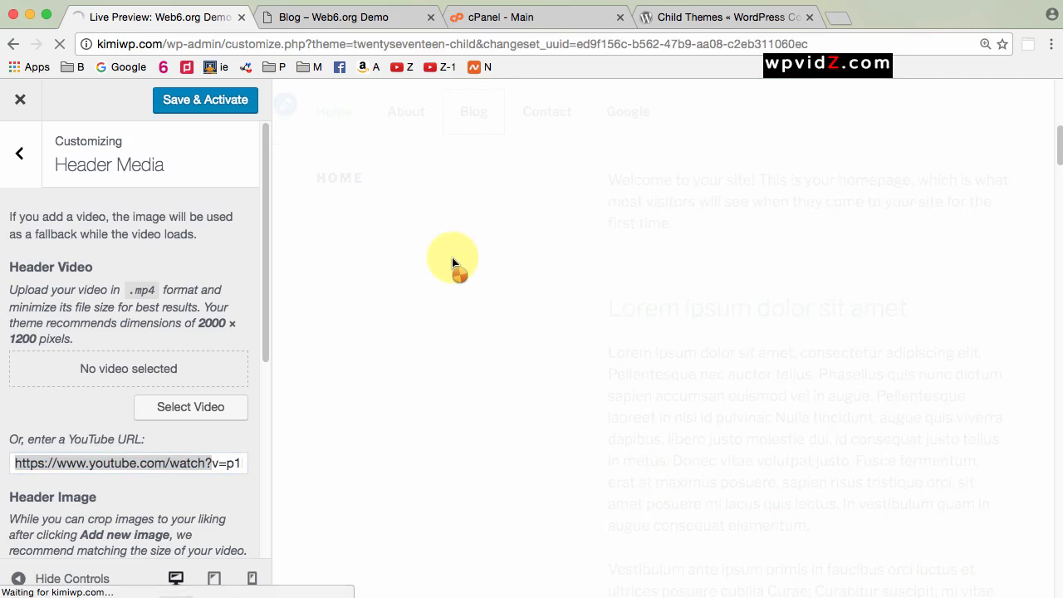
pyautogui.scroll(-3, 953, 404)
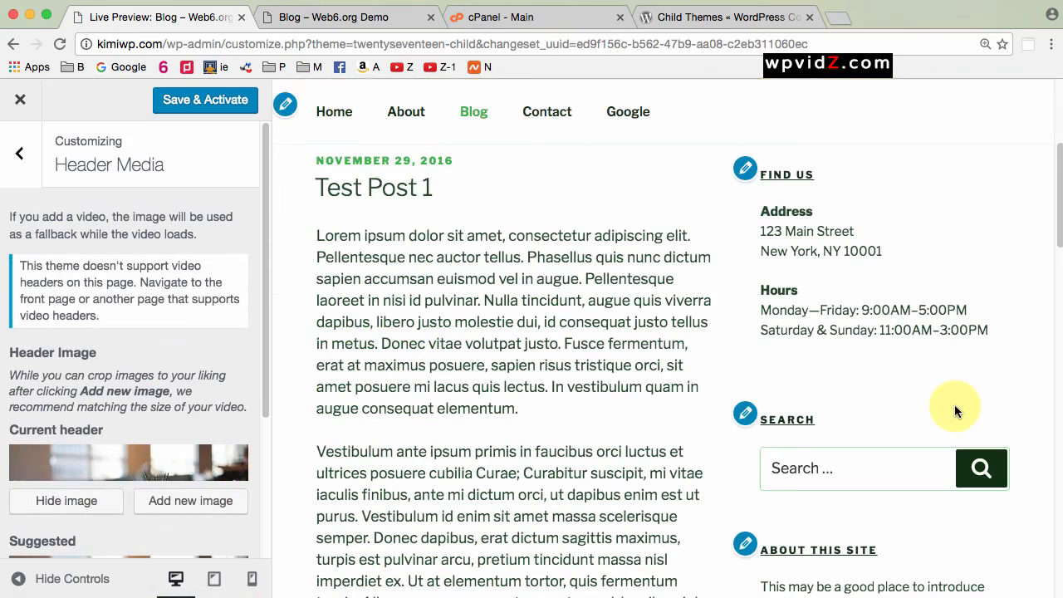
pyautogui.moveTo(818, 174); pyautogui.dragTo(761, 177)
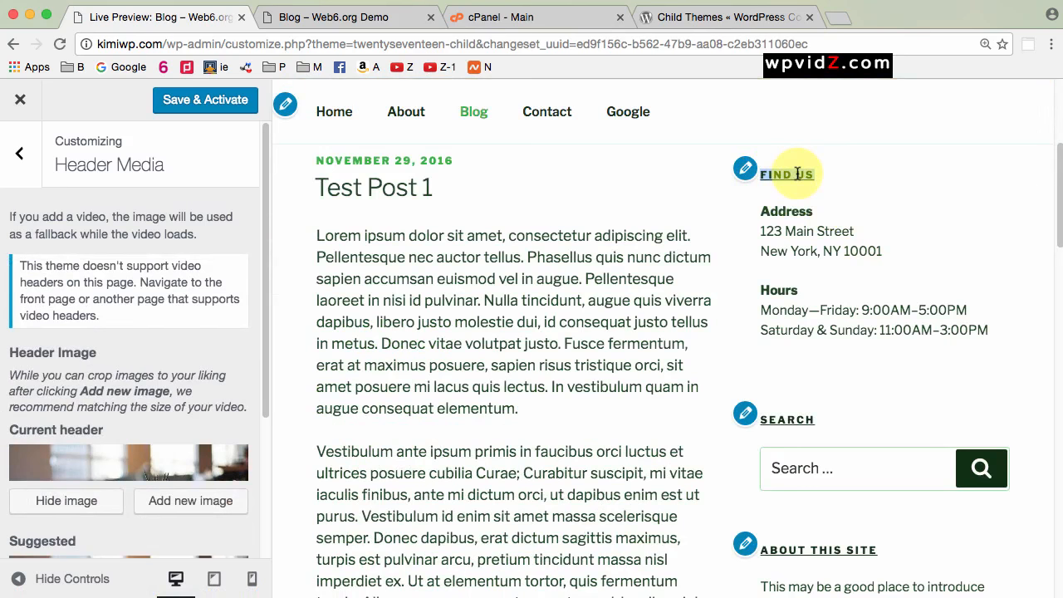
pyautogui.scroll(-5, 928, 342)
pyautogui.scroll(-1, 928, 345)
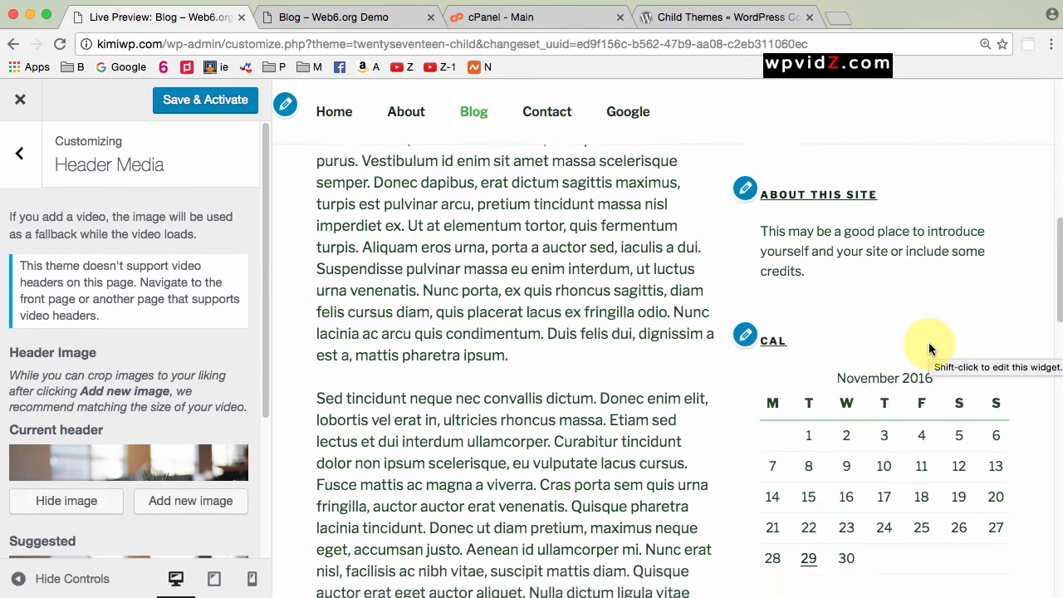
pyautogui.scroll(-1, 928, 348)
pyautogui.scroll(-6, 814, 457)
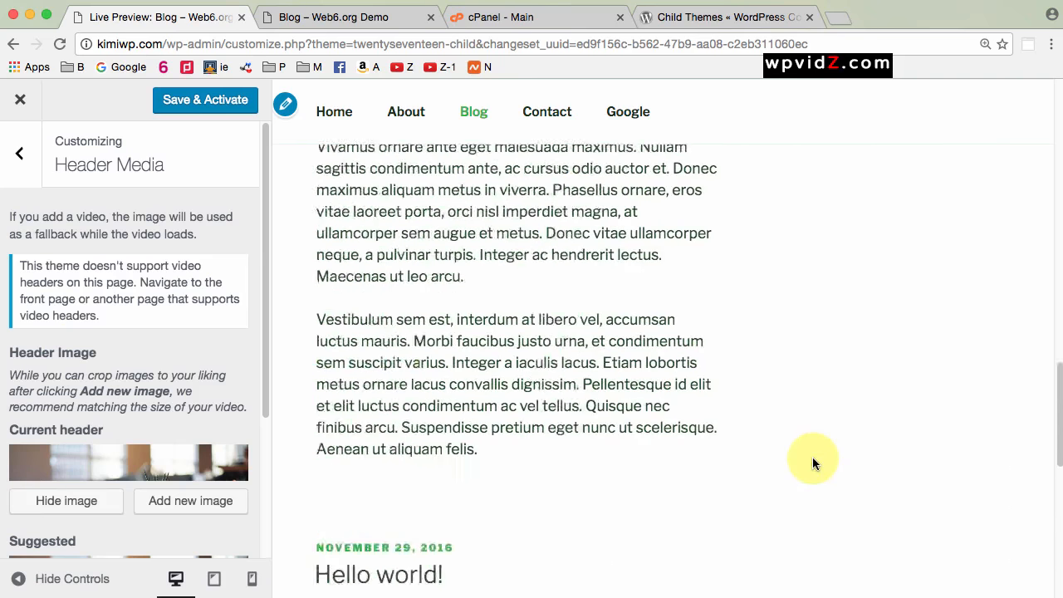
pyautogui.scroll(-5, 812, 456)
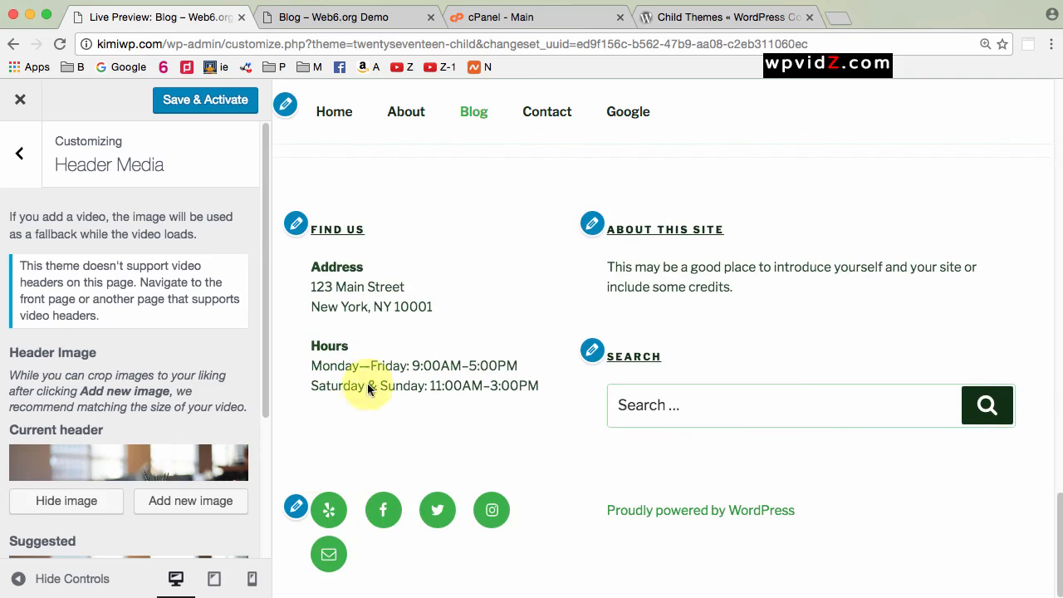
# - Save and activate the Twenty Seventeen Child theme, and close the Customizer
pyautogui.scroll(8, 817, 347)
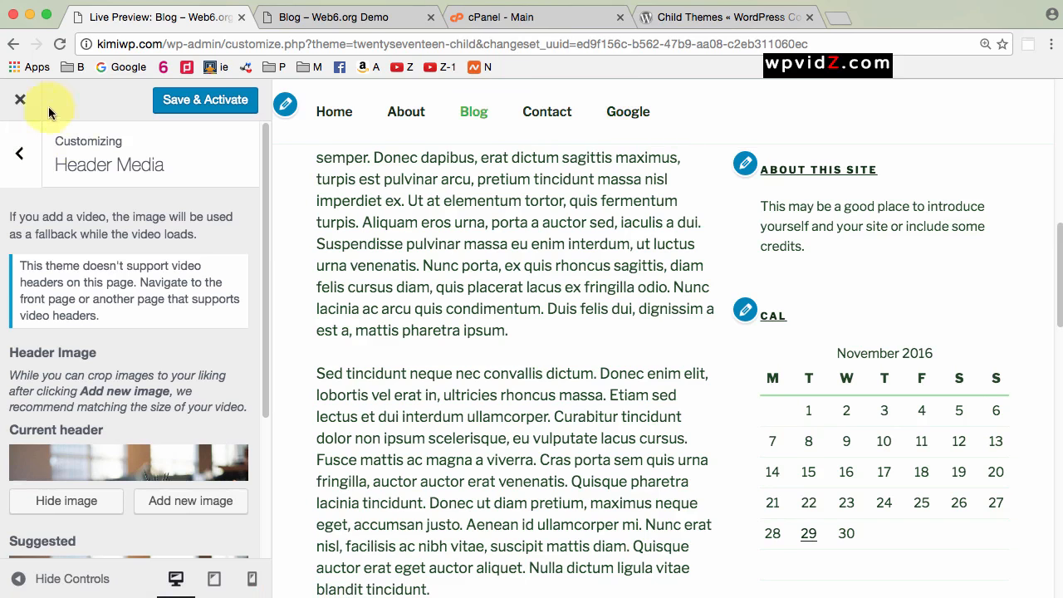
pyautogui.click(226, 114)
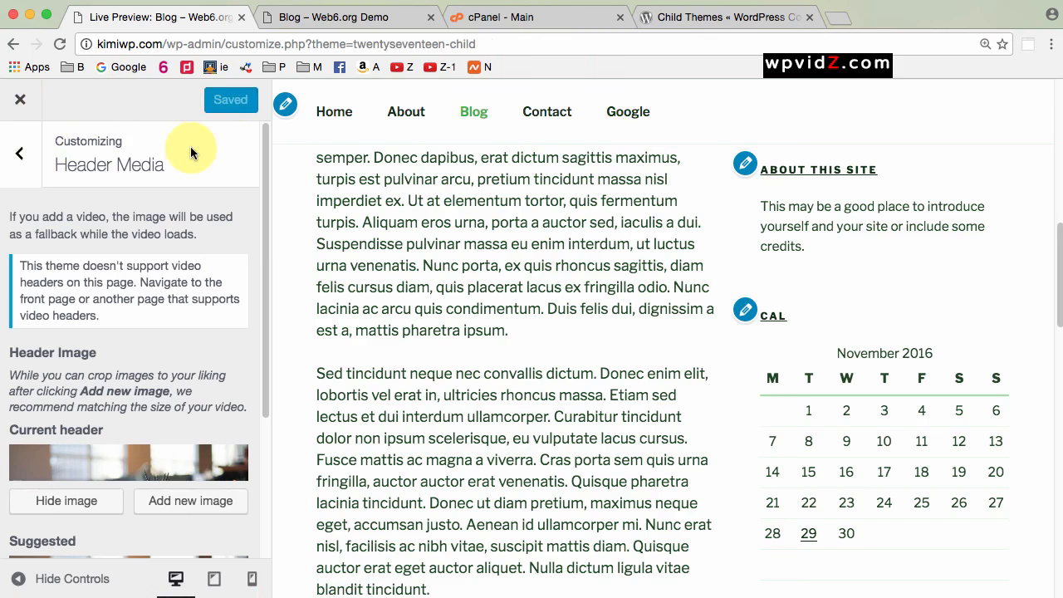
pyautogui.click(20, 99)
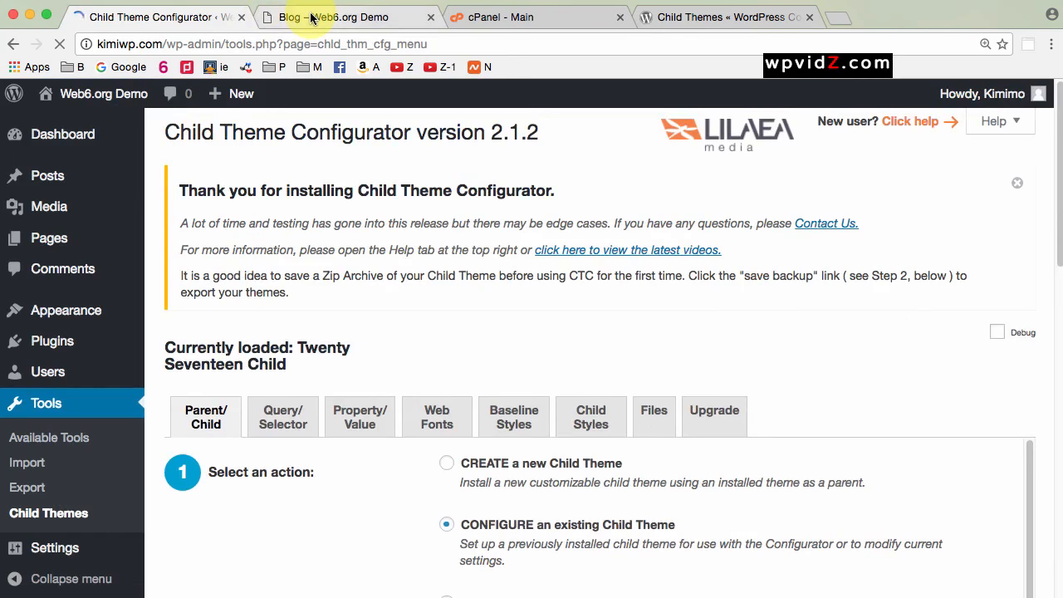
# - Reload the live Blog page and check its Find Us title, sidebar widgets and header under the activated child theme
pyautogui.click(311, 17)
pyautogui.click(60, 48)
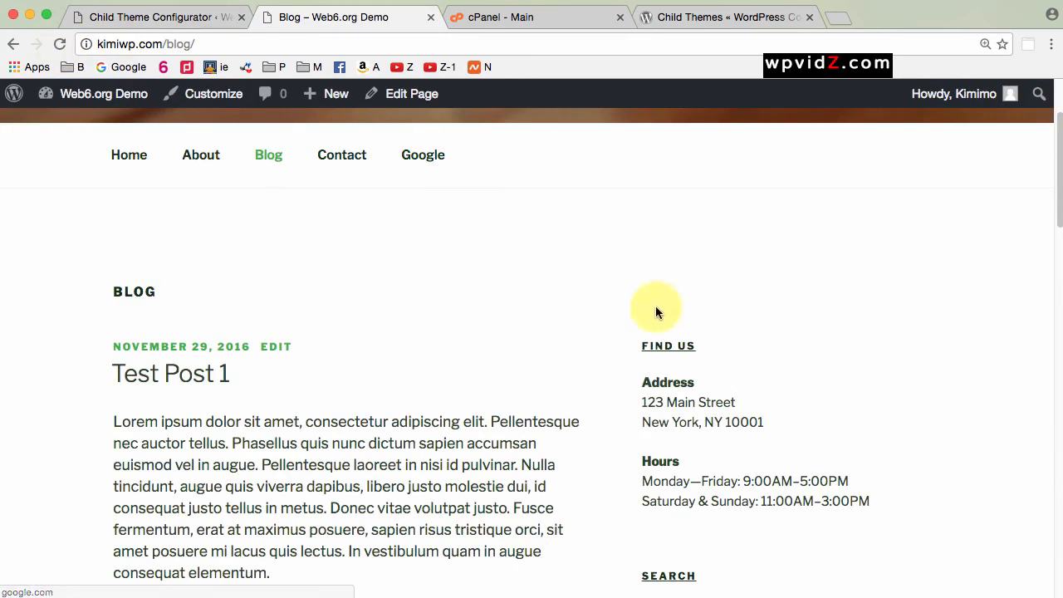
pyautogui.moveTo(637, 347); pyautogui.dragTo(699, 352)
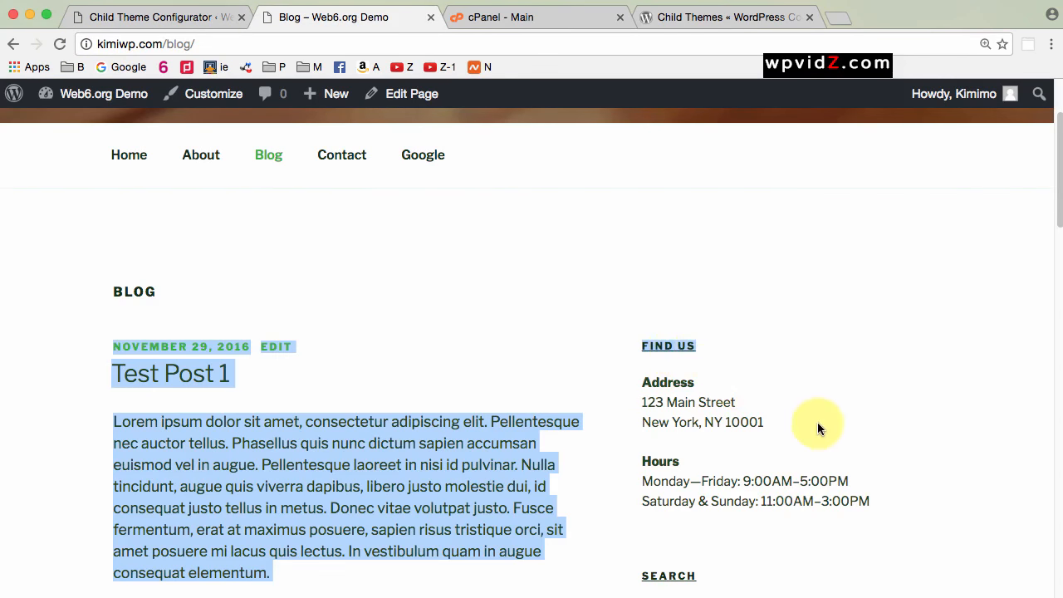
pyautogui.scroll(-5, 817, 424)
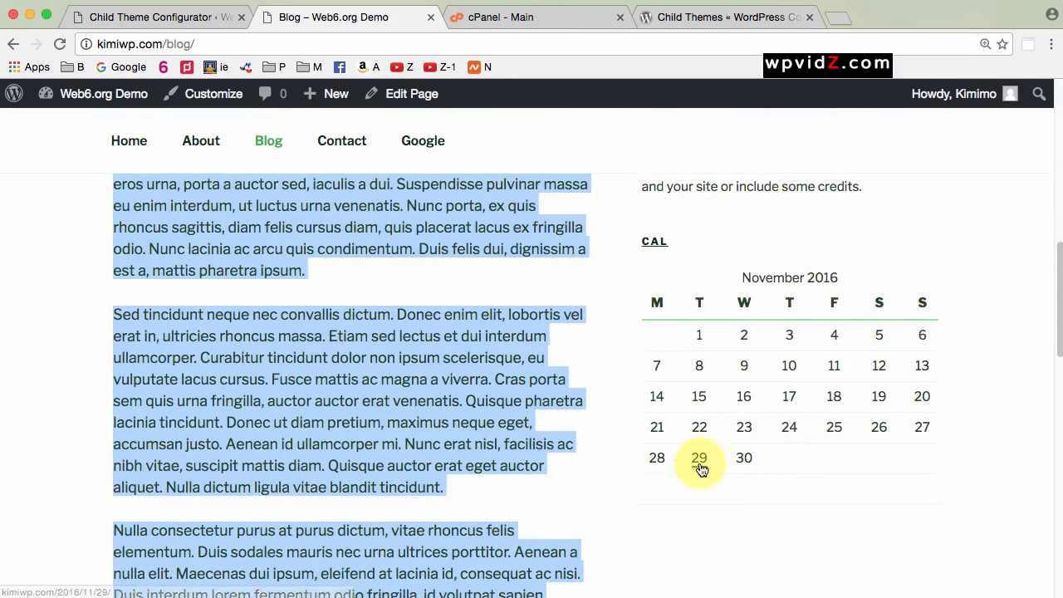
pyautogui.scroll(5, 701, 465)
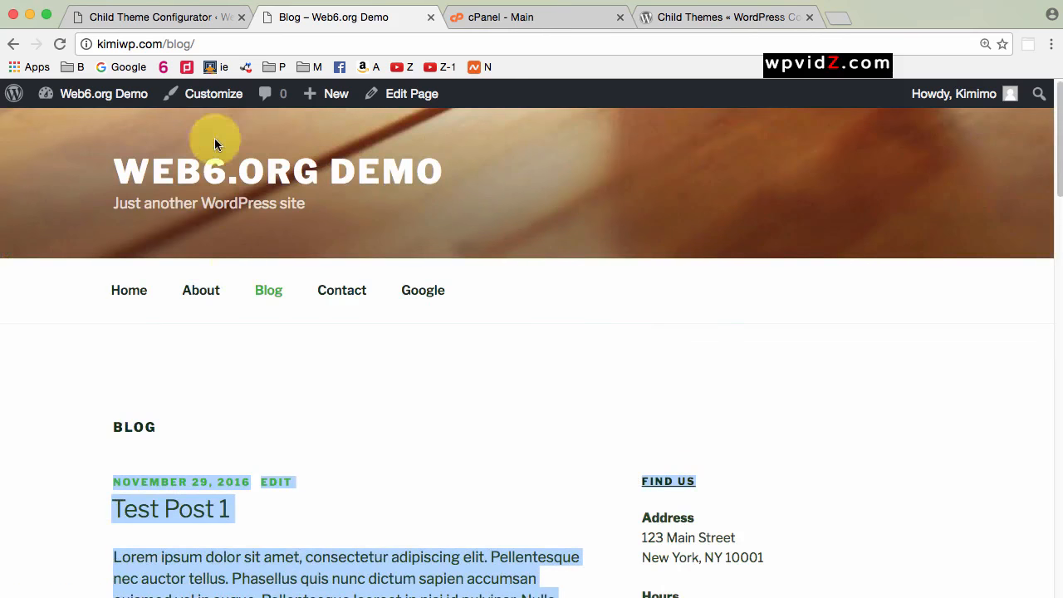
# - Check the header video on the live home page, pausing its playback, and return to Child Theme Configurator
pyautogui.click(133, 289)
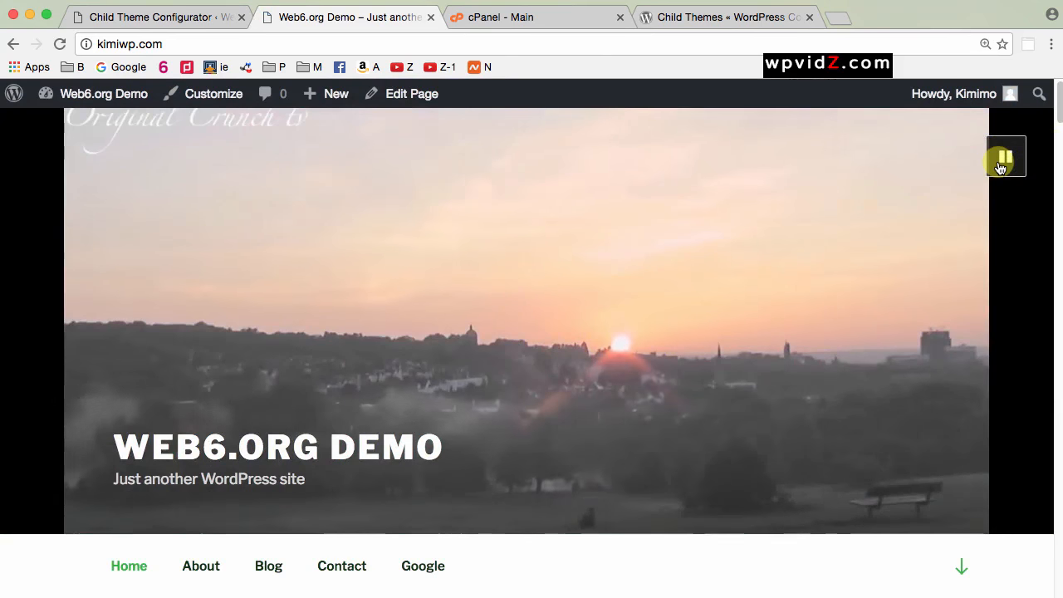
pyautogui.click(1001, 162)
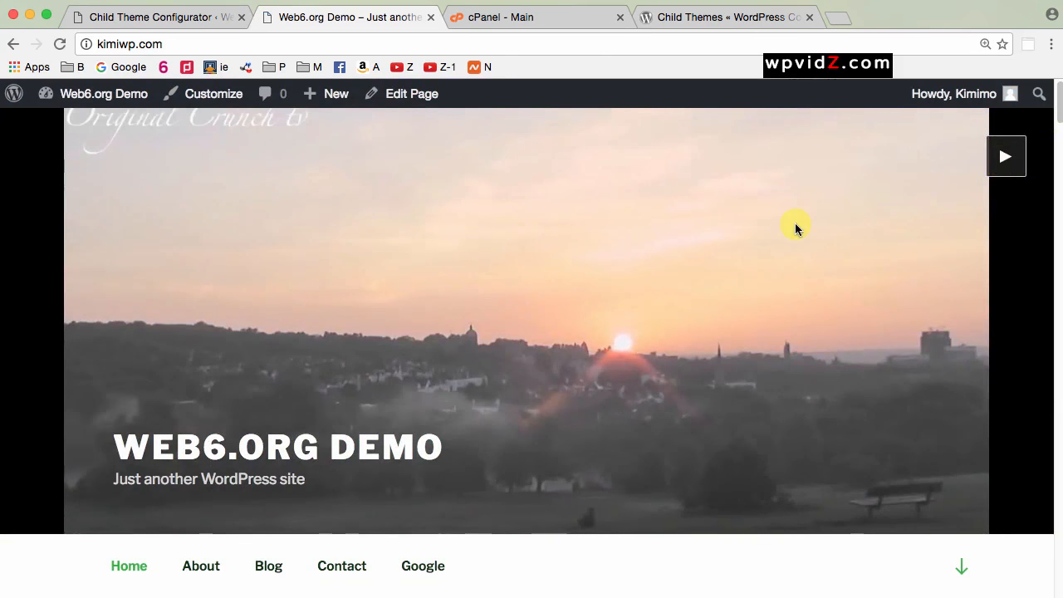
pyautogui.click(191, 22)
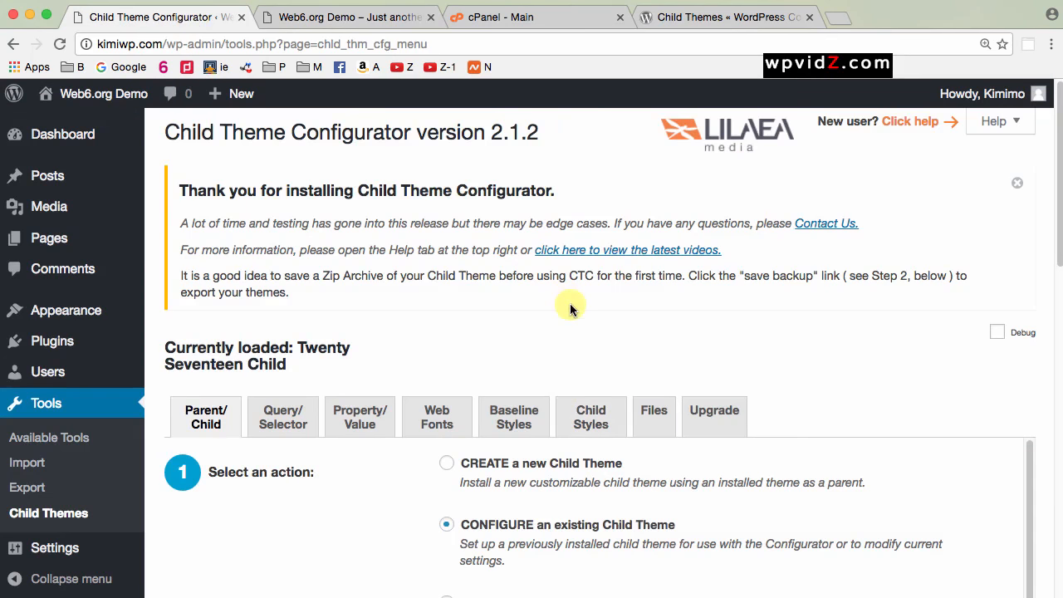
# - Open the installed themes, review the active Twenty Seventeen Child theme's name, description and tags, and locate the parent Twenty Seventeen theme
pyautogui.moveTo(38, 311)
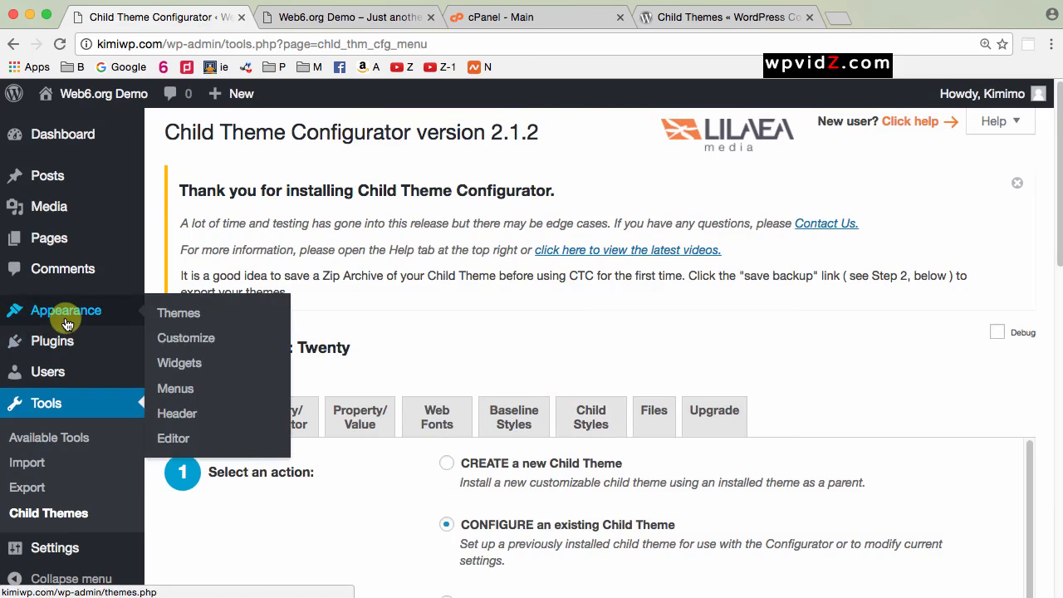
pyautogui.click(181, 324)
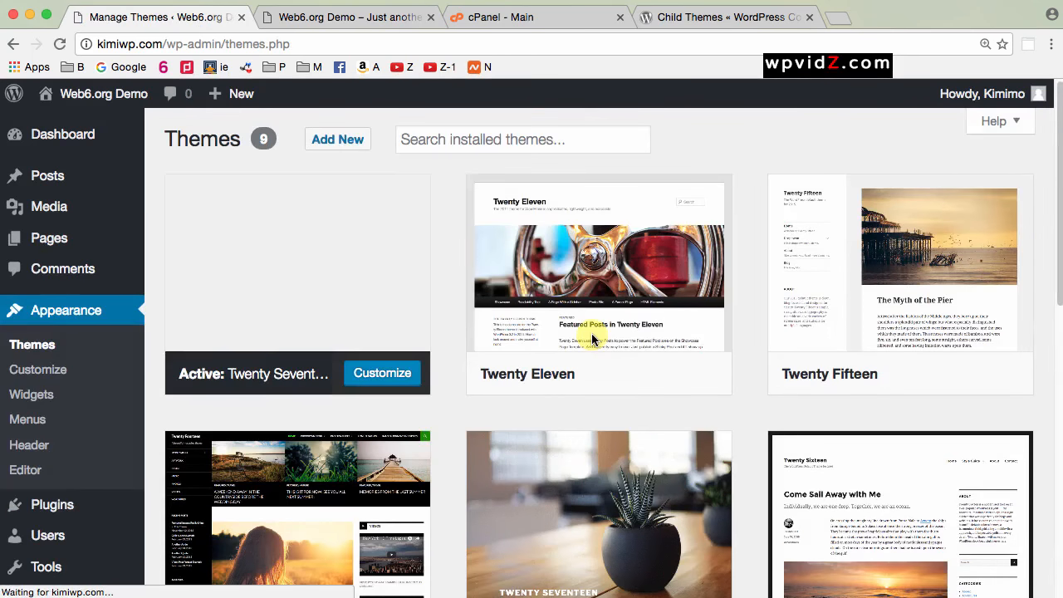
pyautogui.moveTo(322, 270)
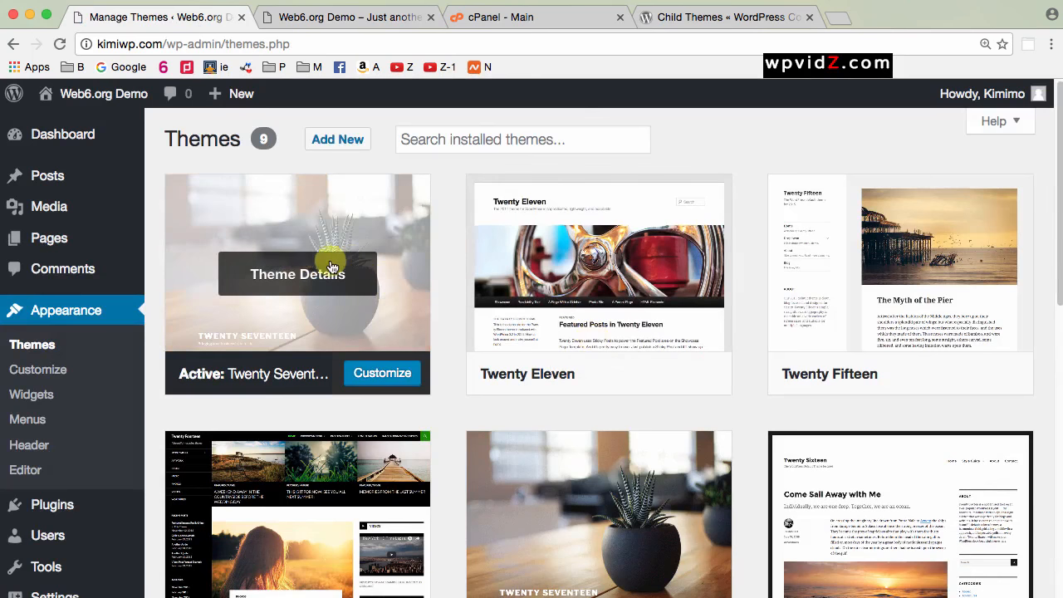
pyautogui.click(268, 277)
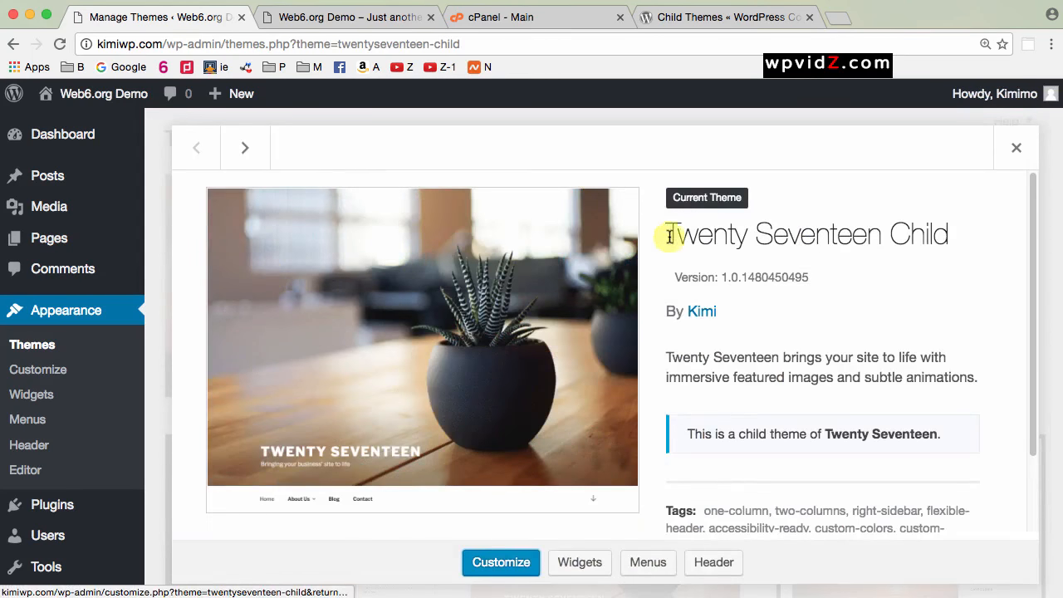
pyautogui.moveTo(669, 235); pyautogui.dragTo(948, 239)
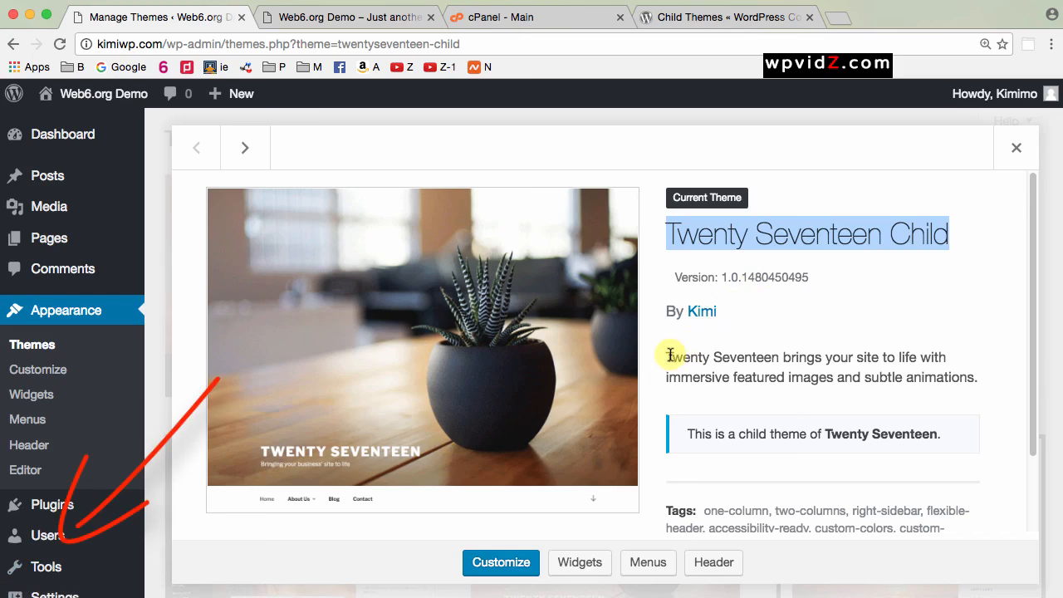
pyautogui.moveTo(671, 357); pyautogui.dragTo(968, 383)
pyautogui.scroll(-2, 695, 410)
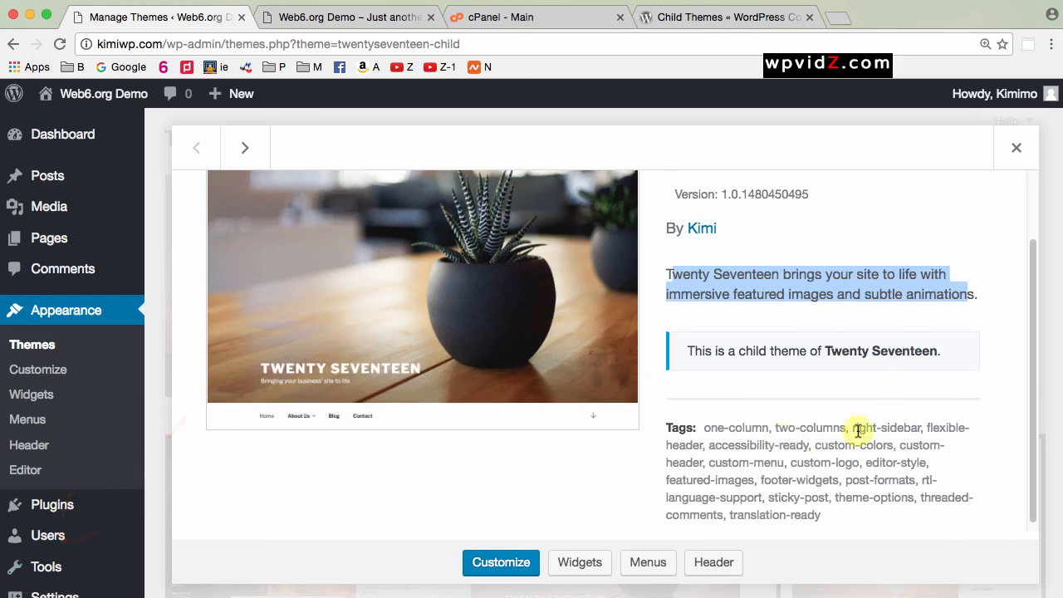
pyautogui.moveTo(704, 427); pyautogui.dragTo(913, 507)
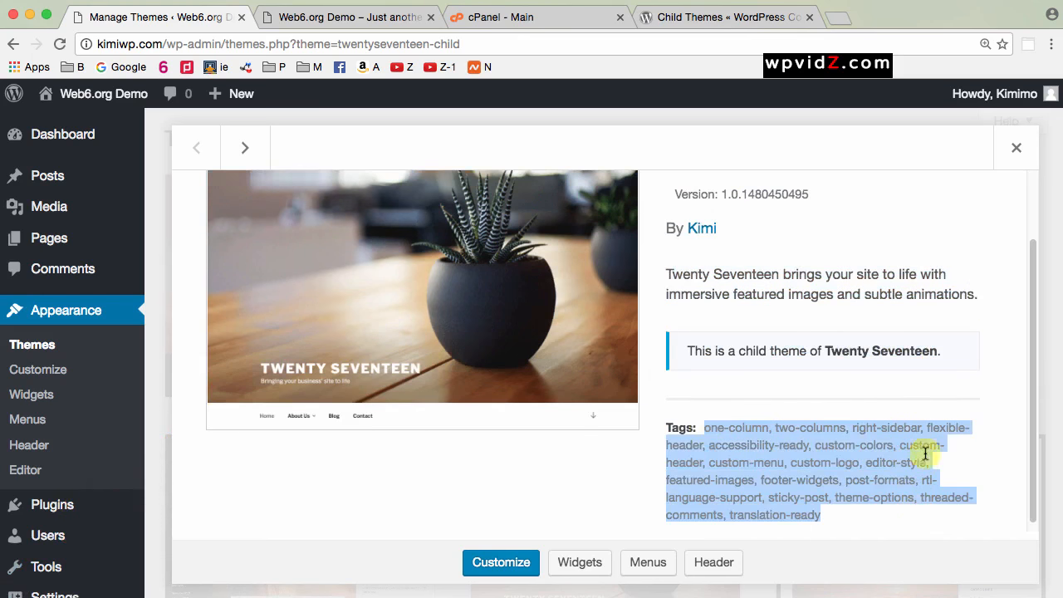
pyautogui.scroll(-1, 923, 448)
pyautogui.click(702, 274)
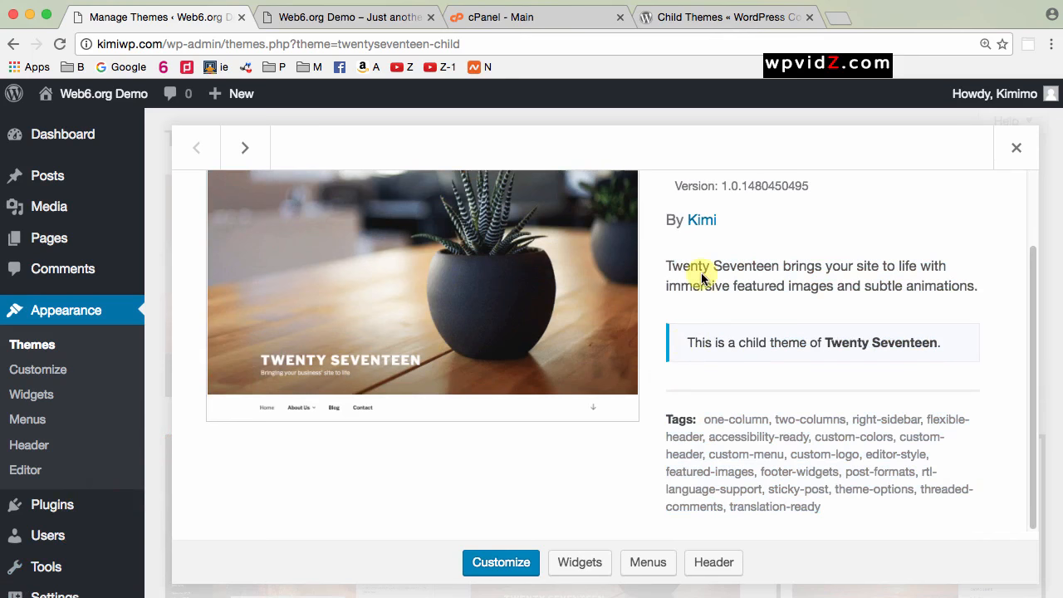
pyautogui.click(1016, 150)
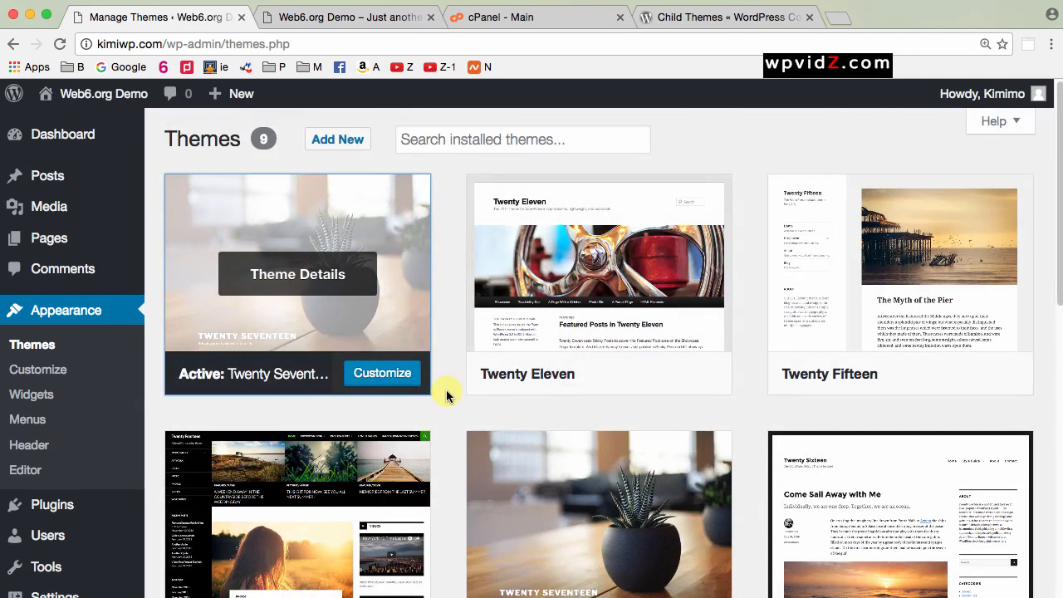
pyautogui.scroll(-3, 446, 393)
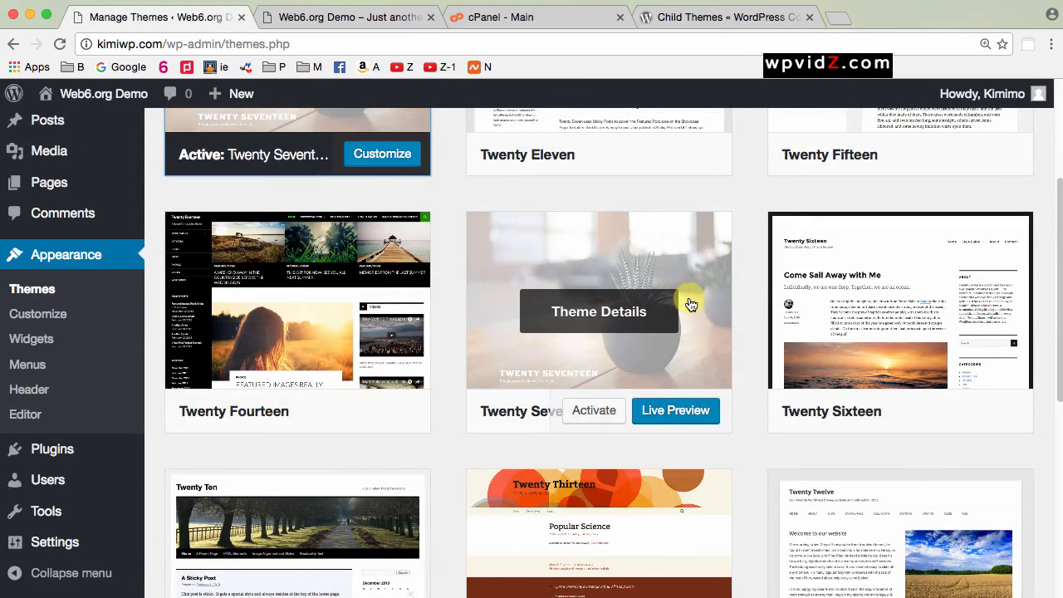
pyautogui.scroll(2, 640, 305)
pyautogui.scroll(2, 316, 204)
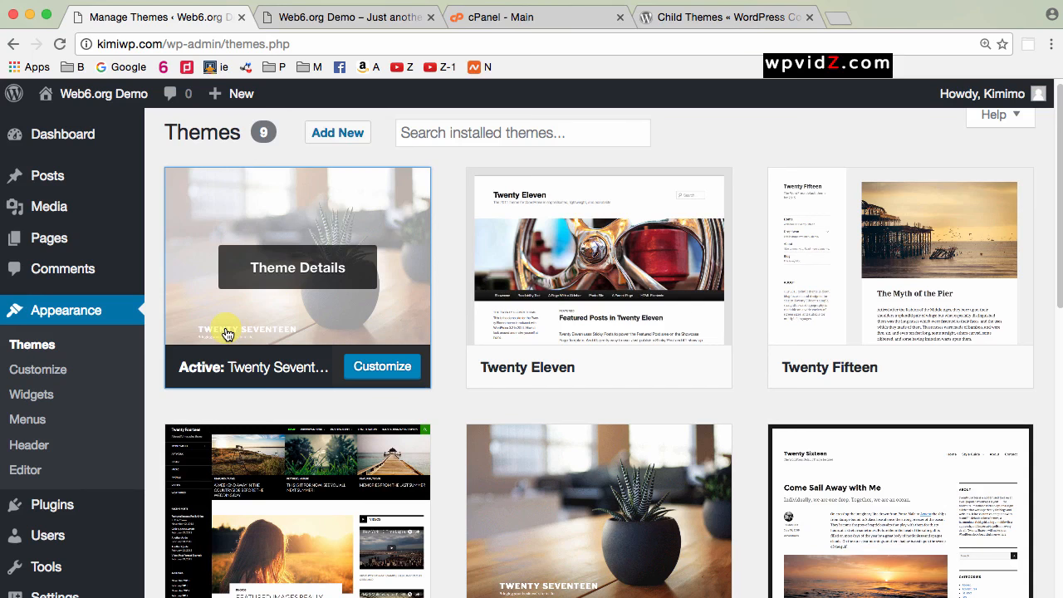
# - Deactivate the Child Theme Configurator plugin and delete it together with its data
pyautogui.moveTo(68, 518)
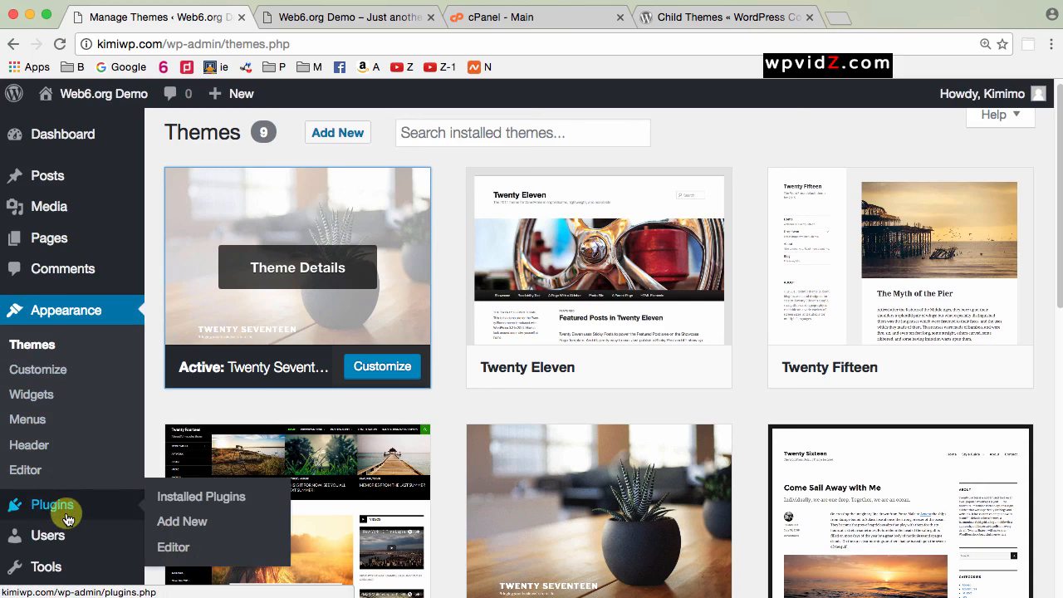
pyautogui.click(191, 496)
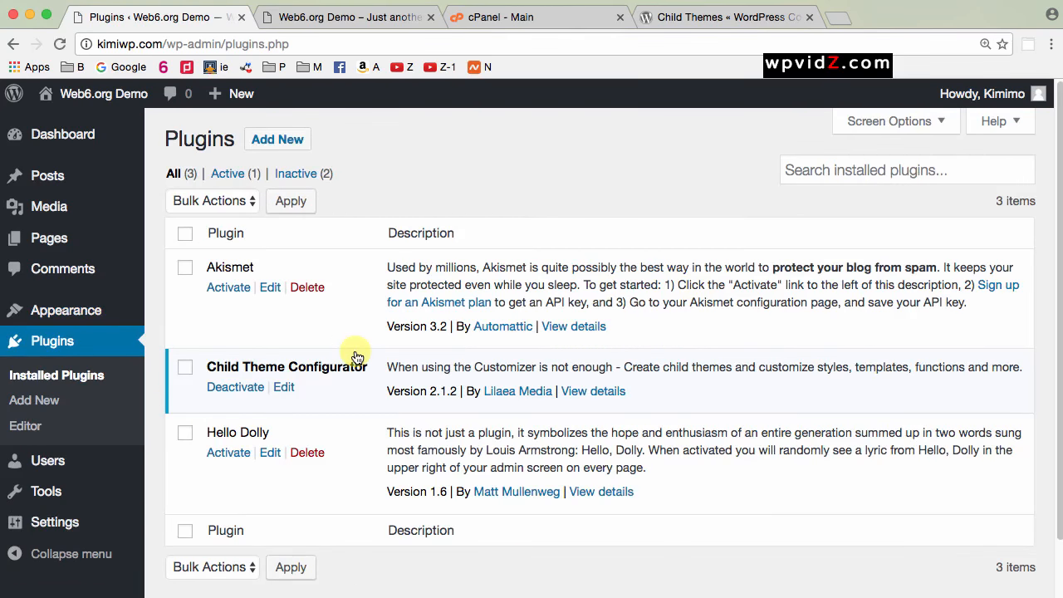
pyautogui.click(236, 388)
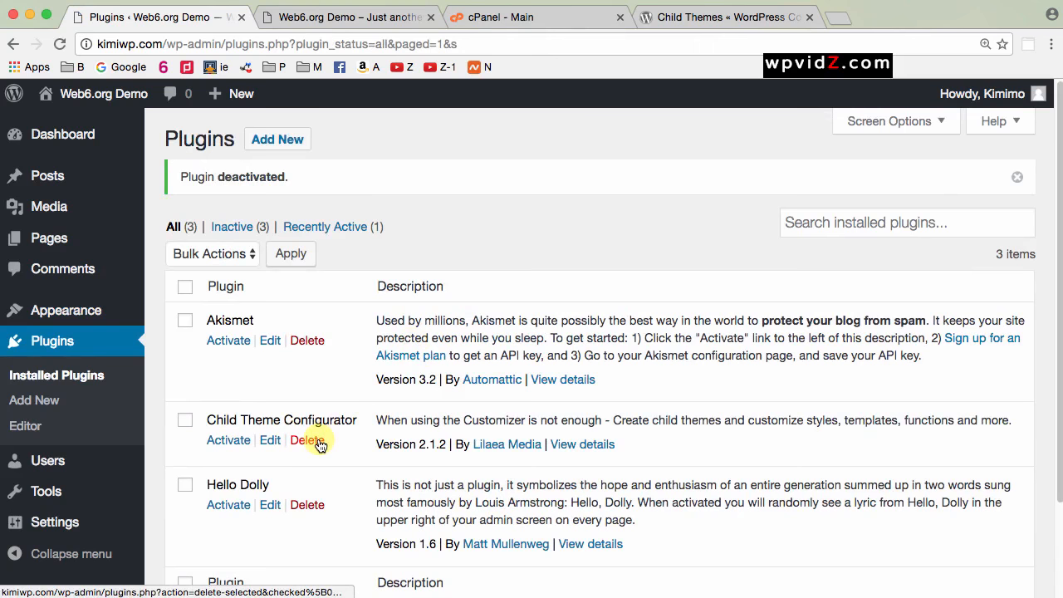
pyautogui.click(319, 445)
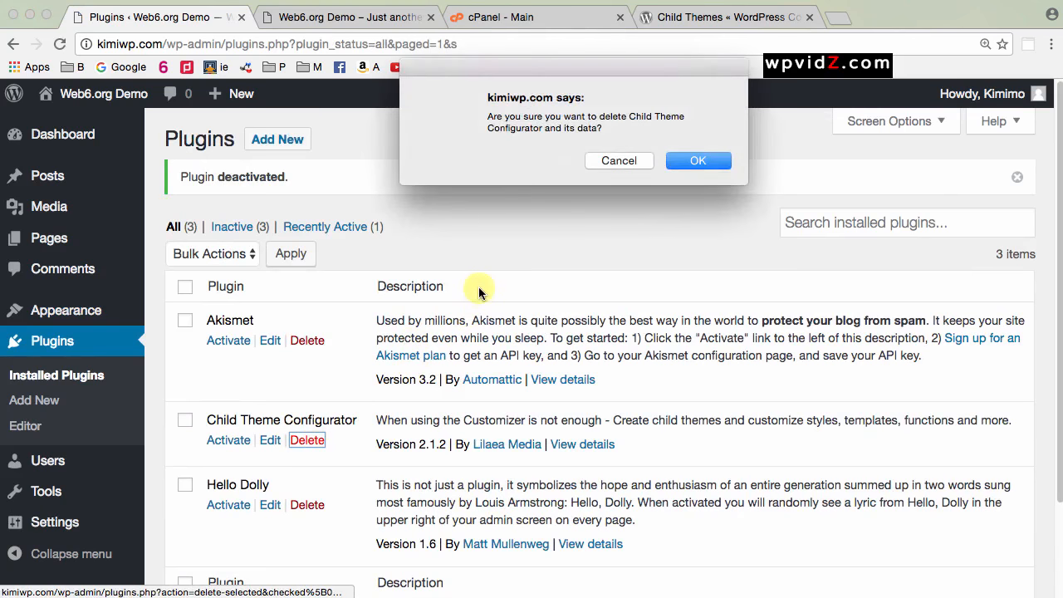
pyautogui.click(692, 162)
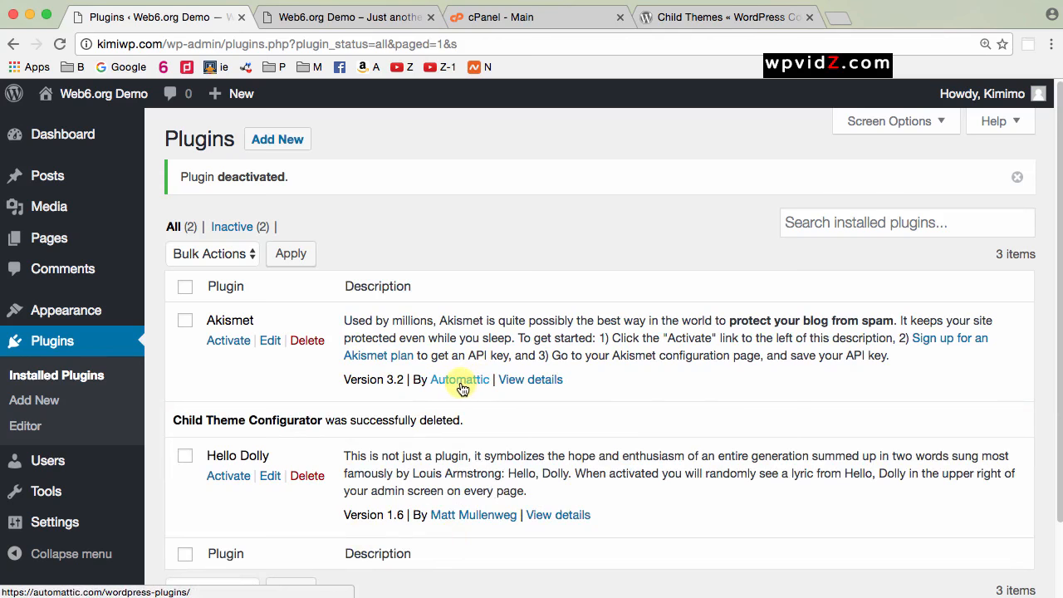
# - Return to the installed themes and check the name of the active theme in its details
pyautogui.moveTo(83, 309)
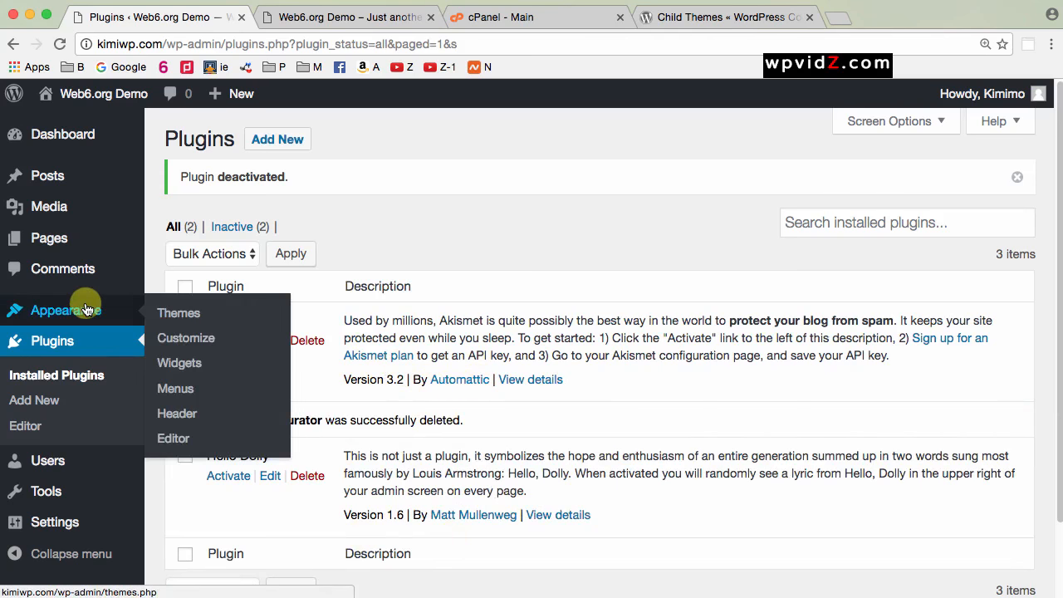
pyautogui.click(177, 314)
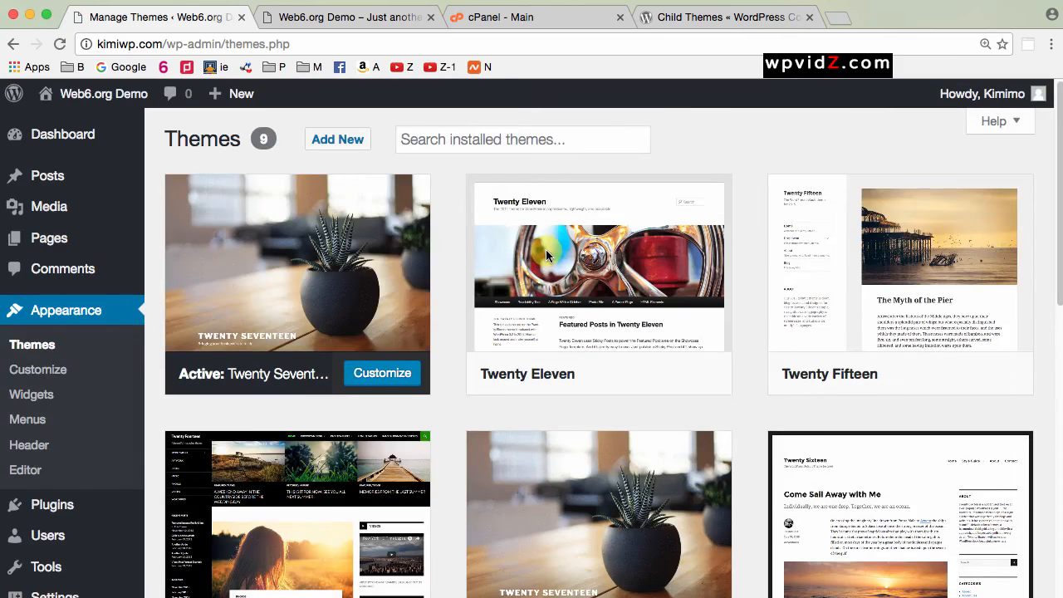
pyautogui.moveTo(204, 334)
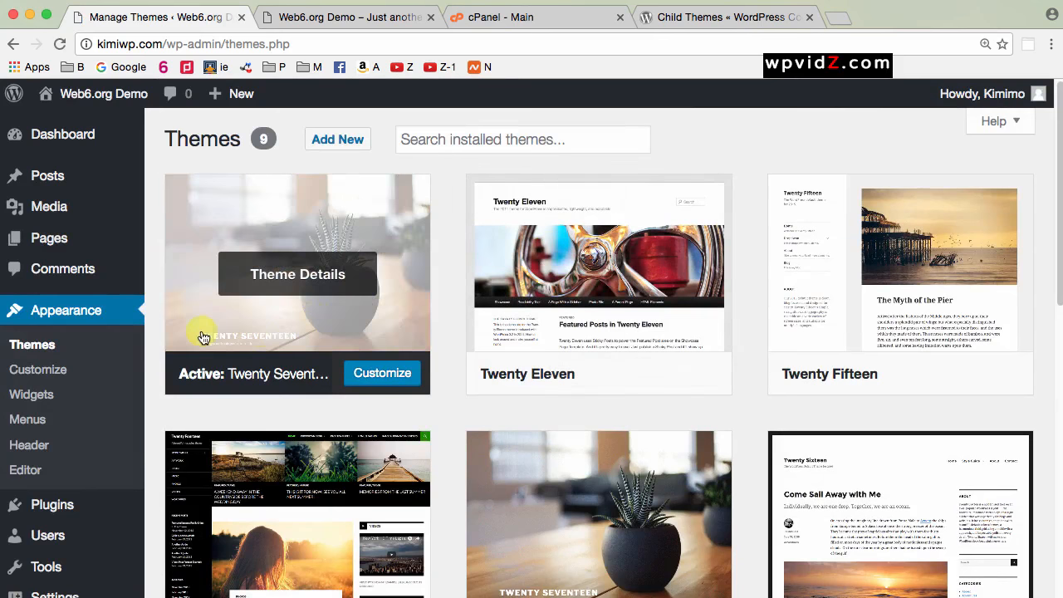
pyautogui.click(270, 307)
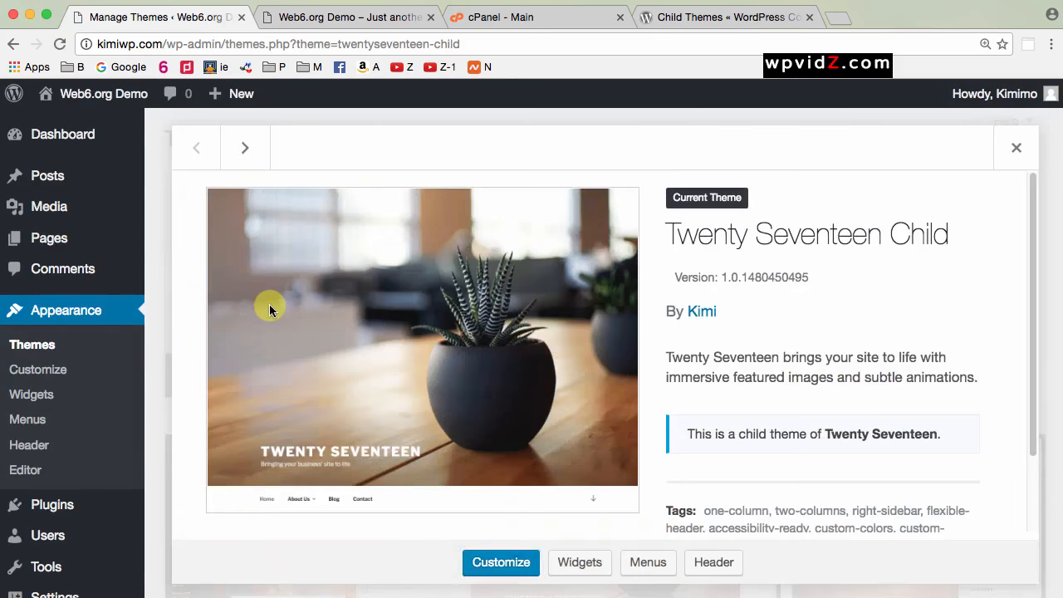
pyautogui.moveTo(672, 234); pyautogui.dragTo(946, 240)
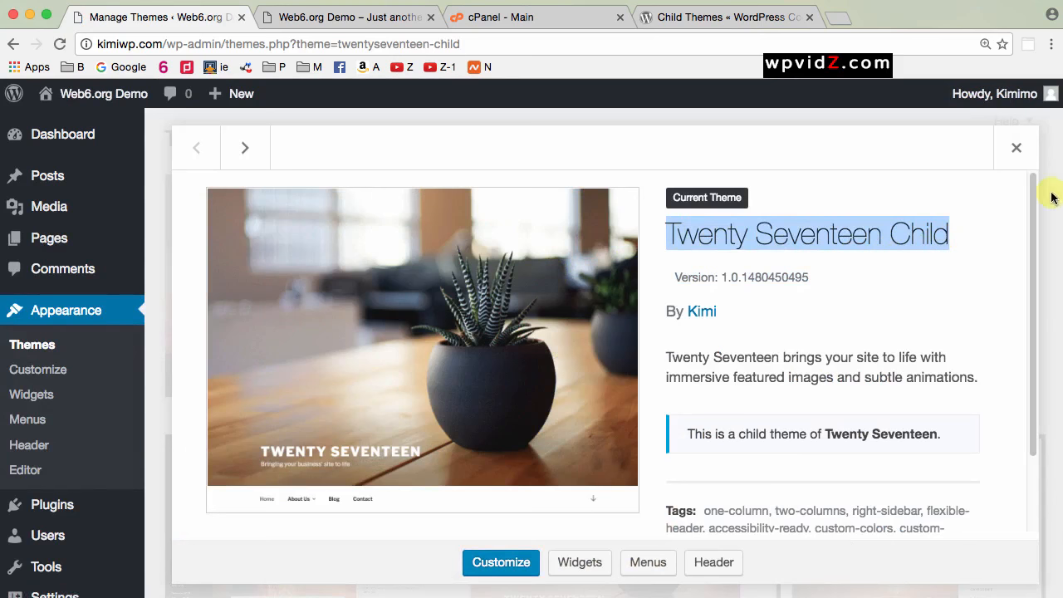
pyautogui.click(1016, 148)
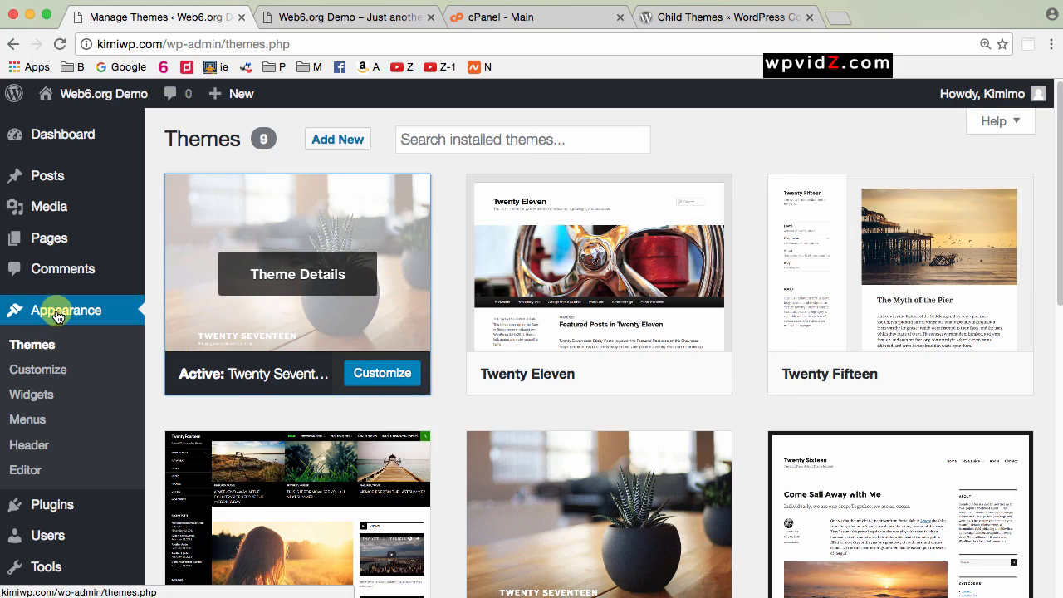
# - Open the Twenty Seventeen Child stylesheet in the theme editor and check which theme is selected for editing
pyautogui.click(23, 467)
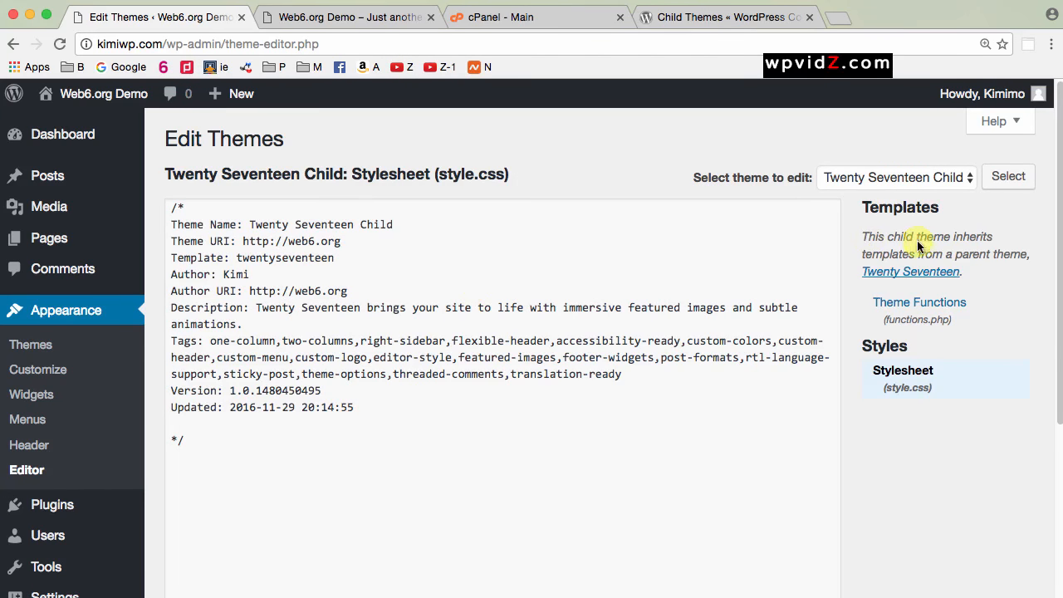
pyautogui.click(903, 181)
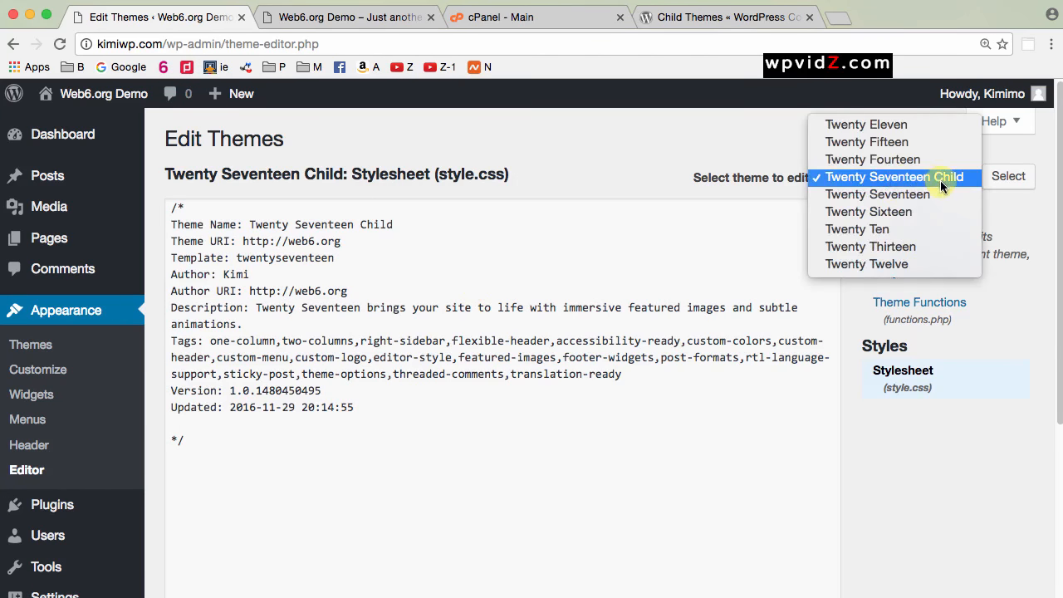
pyautogui.click(682, 188)
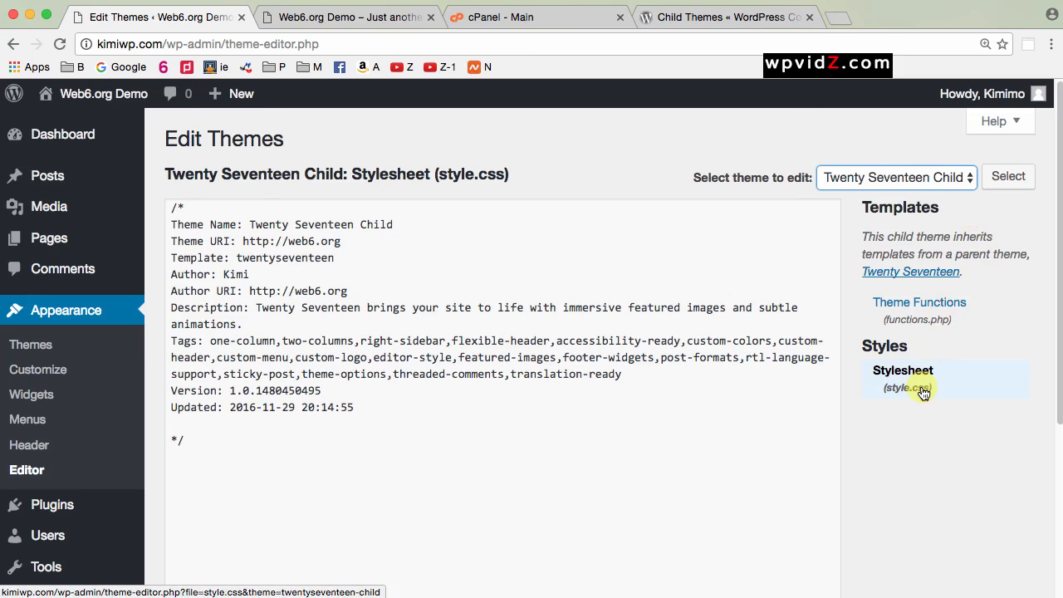
# - Review the sample style.css header and the functions.php enqueue code on the WordPress Codex Child Themes page
pyautogui.click(731, 17)
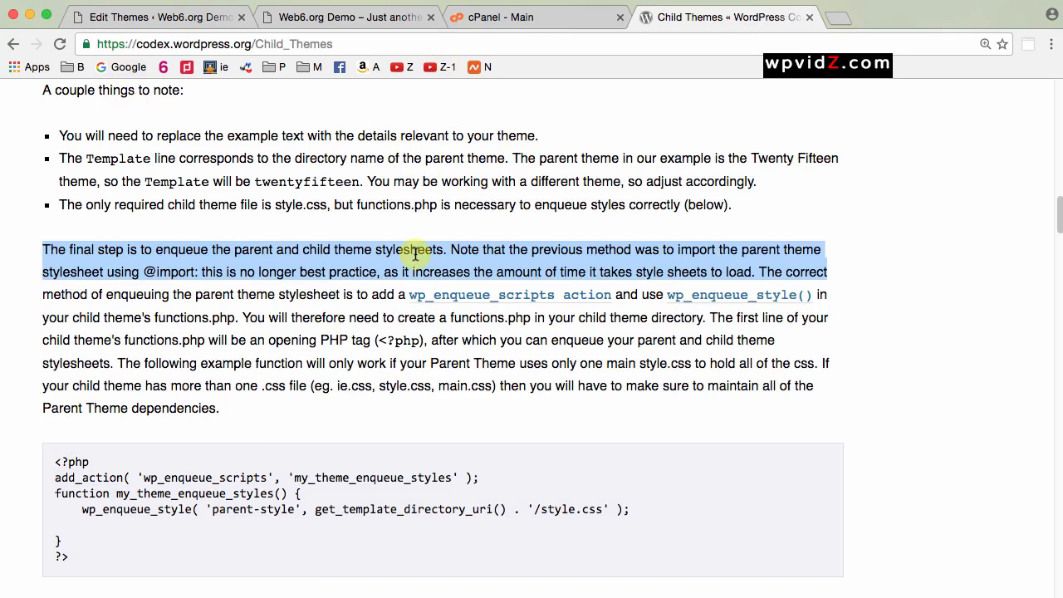
pyautogui.scroll(-5, 415, 256)
pyautogui.scroll(-6, 415, 259)
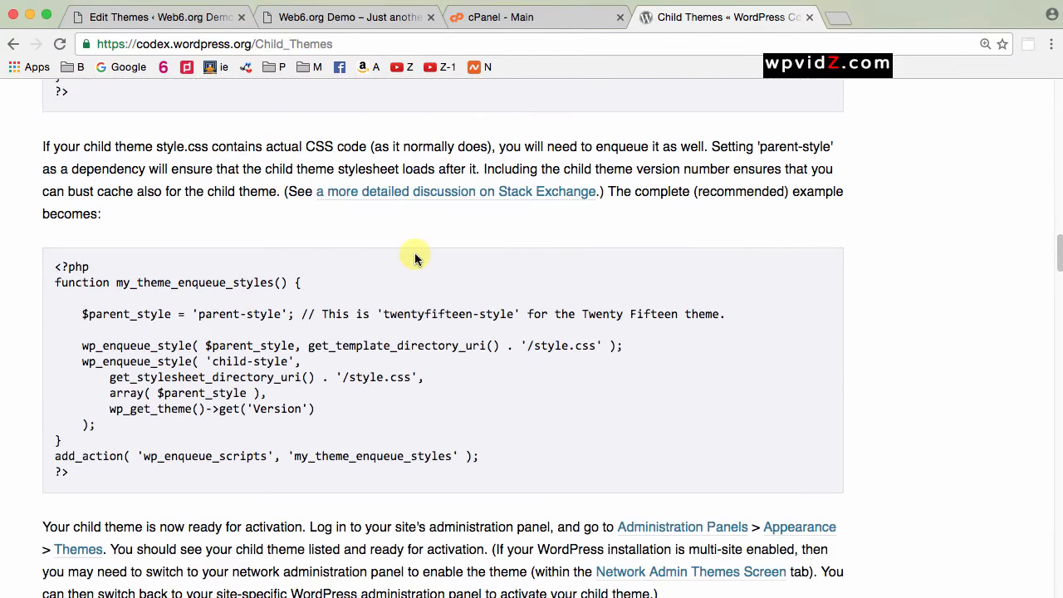
pyautogui.scroll(15, 415, 258)
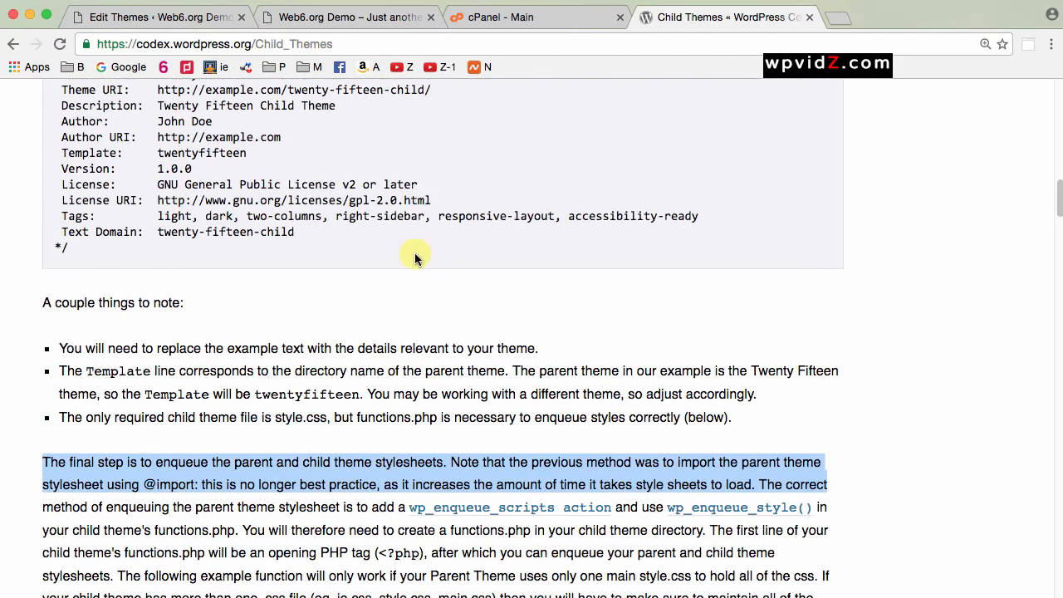
pyautogui.scroll(2, 415, 259)
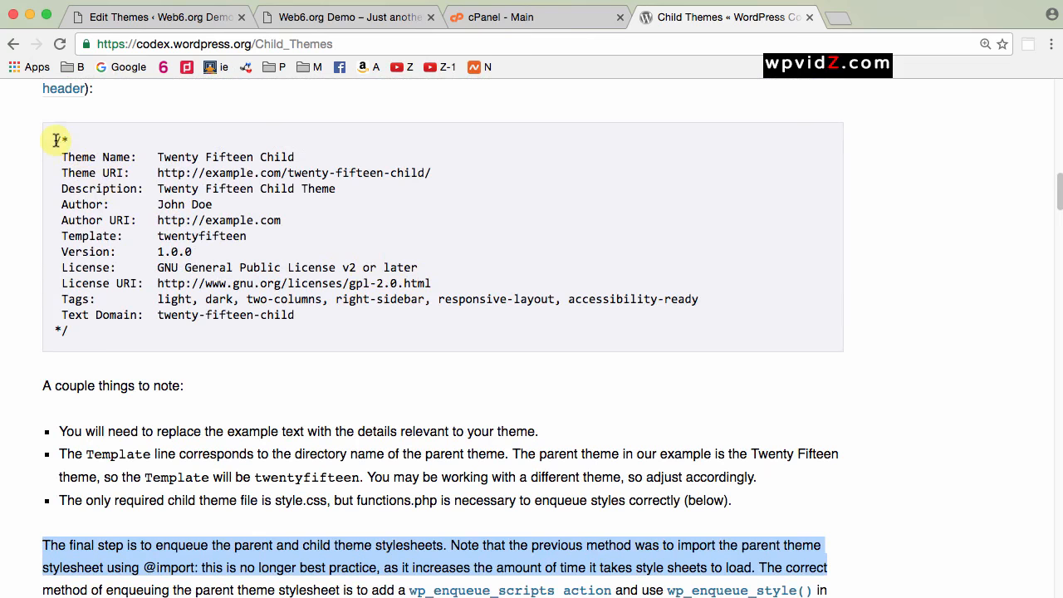
pyautogui.moveTo(55, 139); pyautogui.dragTo(260, 346)
pyautogui.scroll(-11, 591, 351)
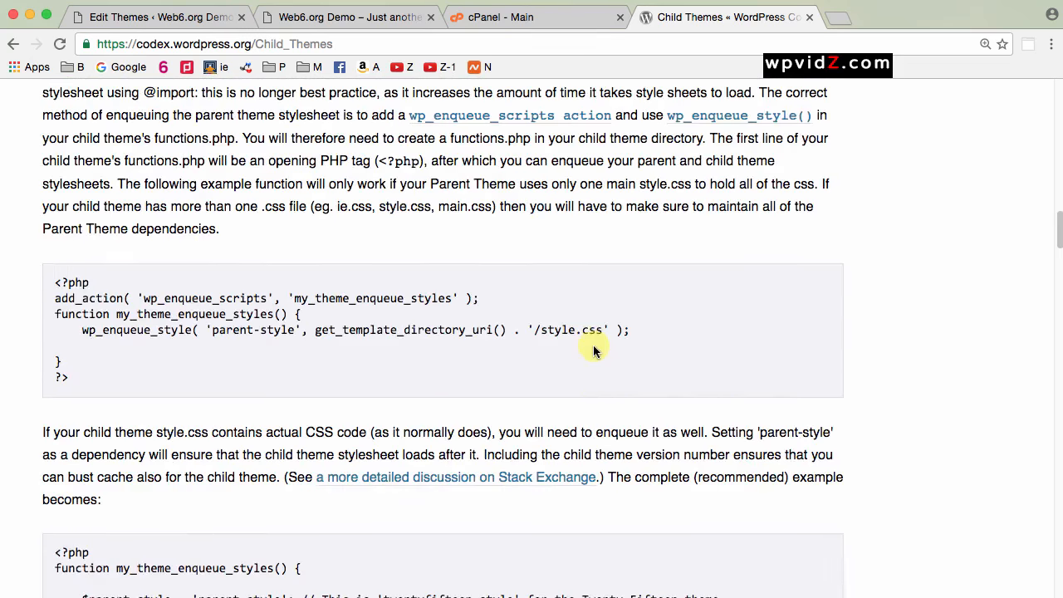
pyautogui.moveTo(54, 281); pyautogui.dragTo(172, 376)
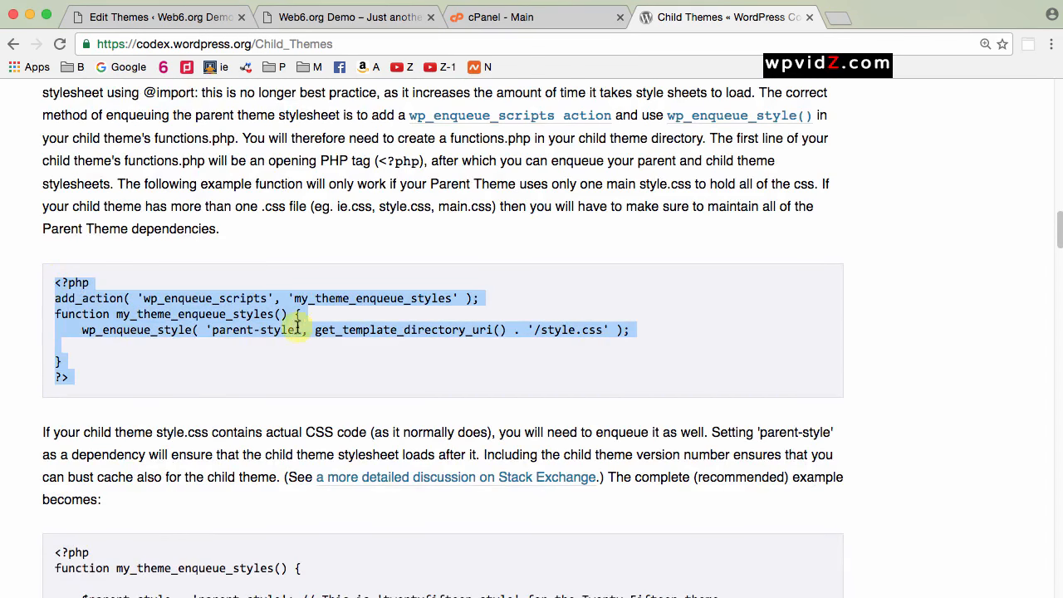
# - Return to the theme editor and remove the Version, Updated and Tags lines from the child theme's style.css header
pyautogui.click(158, 18)
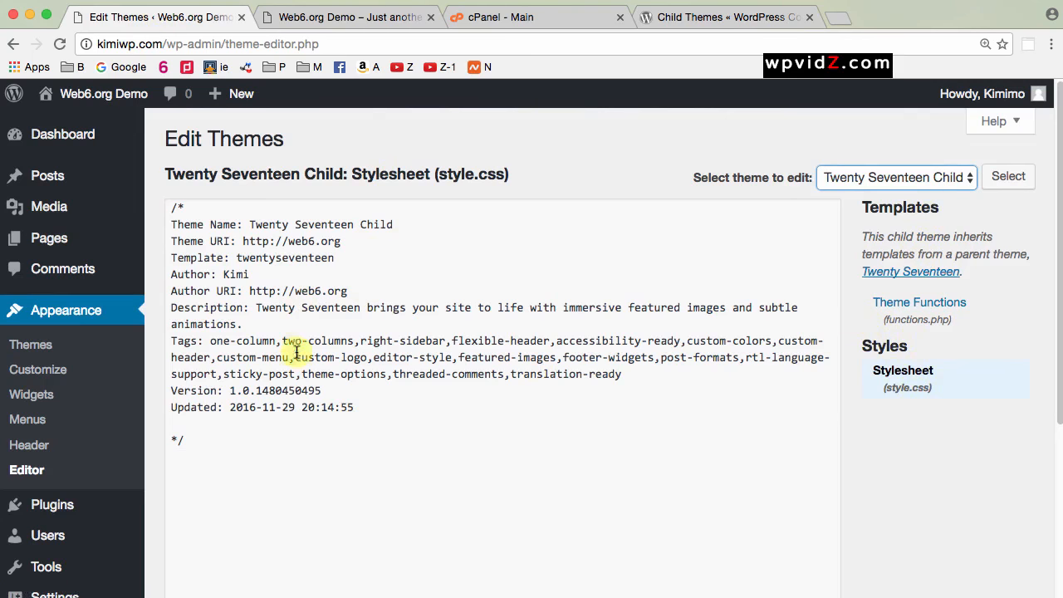
pyautogui.moveTo(358, 406); pyautogui.dragTo(168, 392)
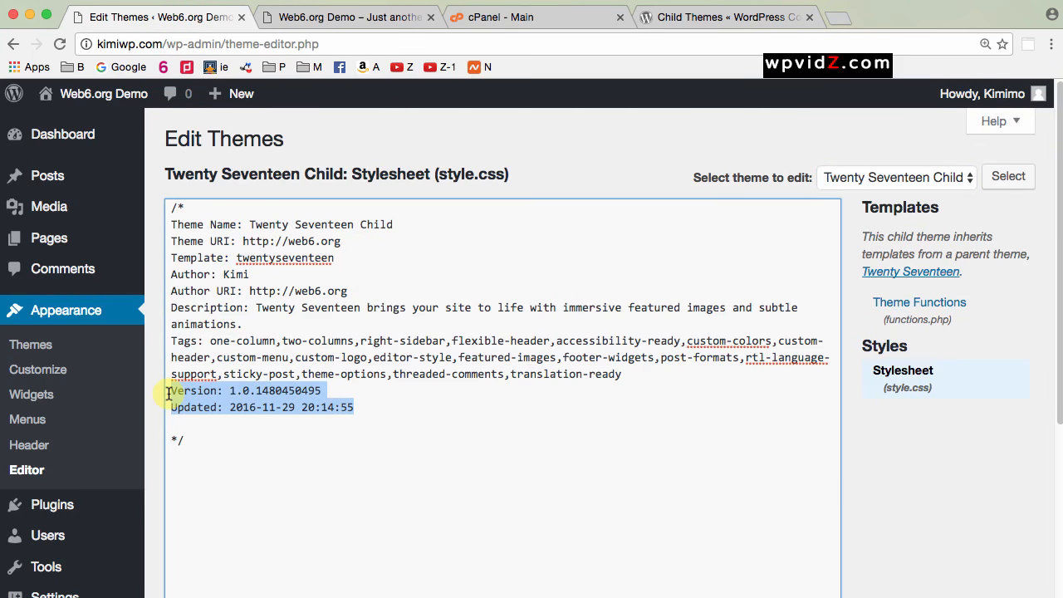
pyautogui.press('BackSpace')
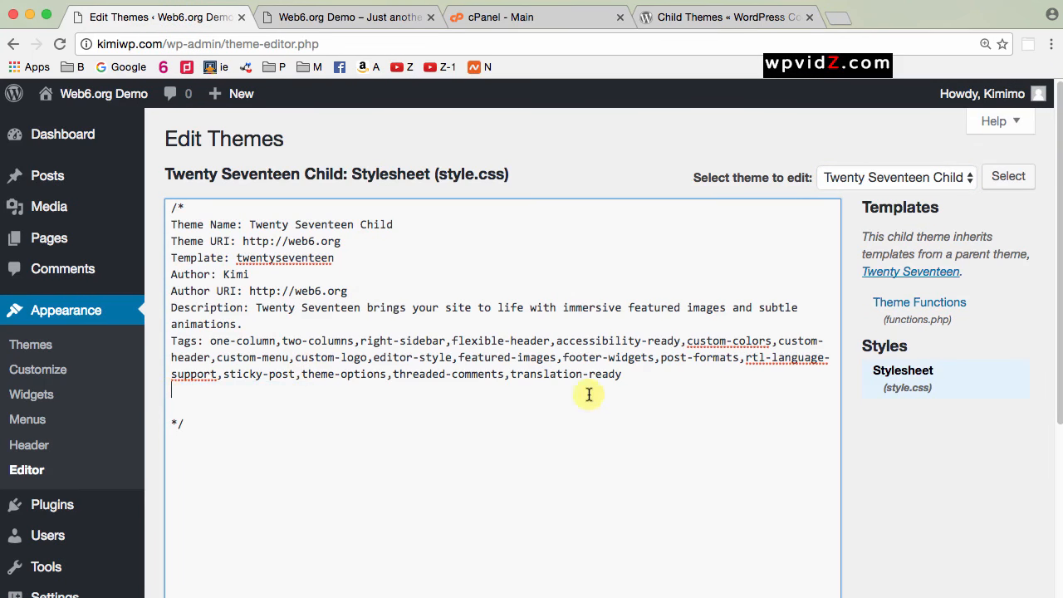
pyautogui.moveTo(629, 373); pyautogui.dragTo(176, 334)
pyautogui.press('BackSpace')
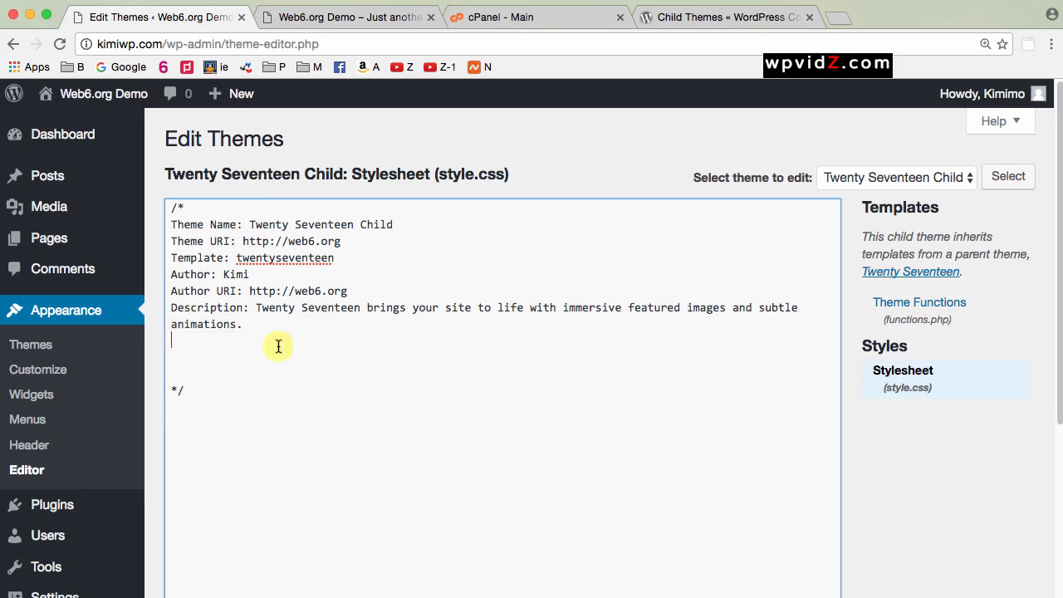
# - Remove the blank lines before the closing comment mark in the child theme's style.css header and save the file
pyautogui.click(172, 388)
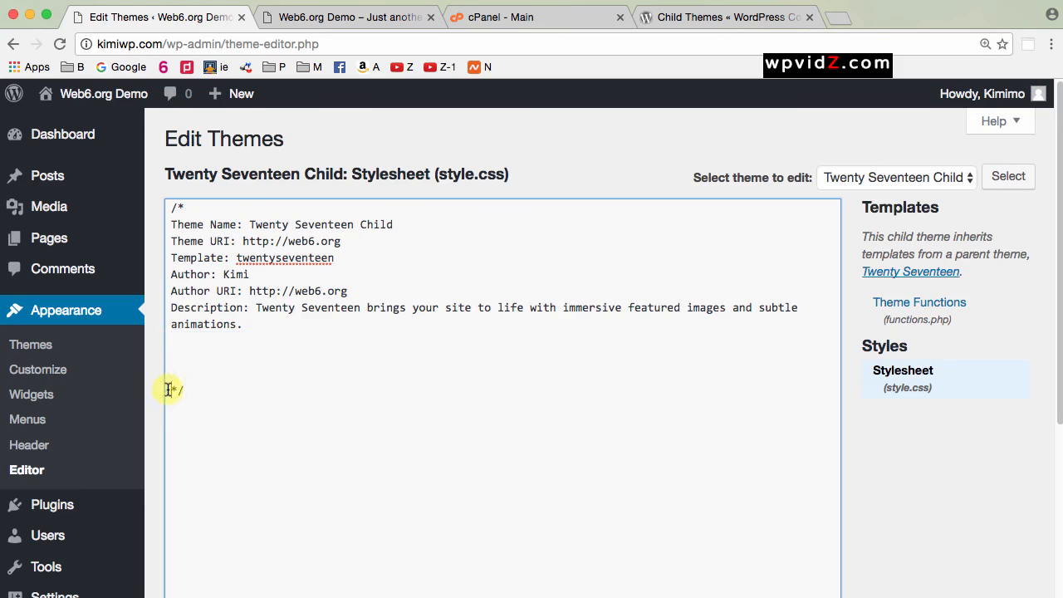
pyautogui.press('BackSpace')
pyautogui.press('BackSpace')
pyautogui.press('BackSpace')
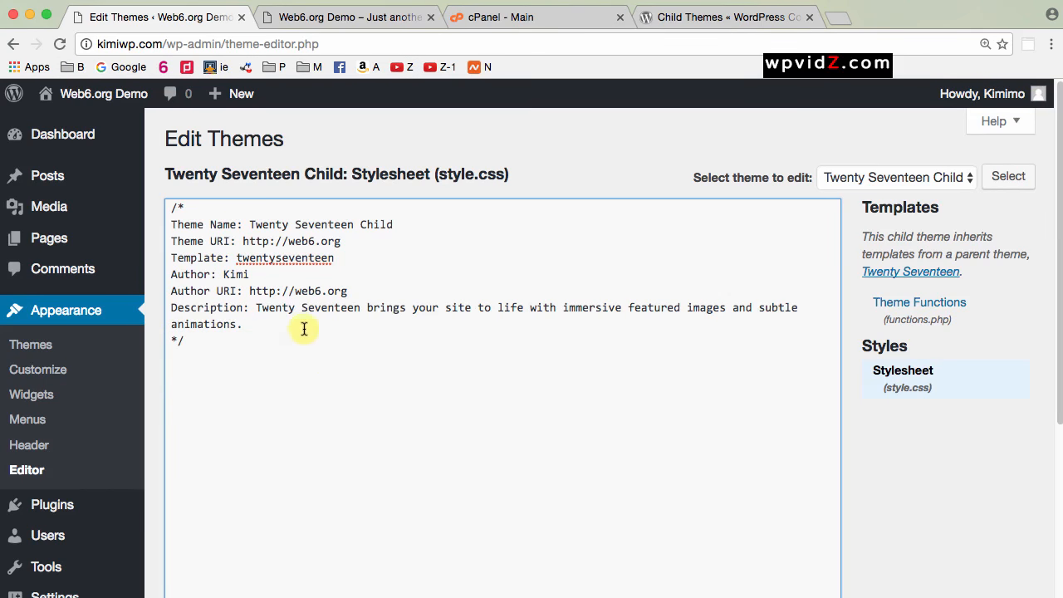
pyautogui.moveTo(275, 325); pyautogui.dragTo(157, 227)
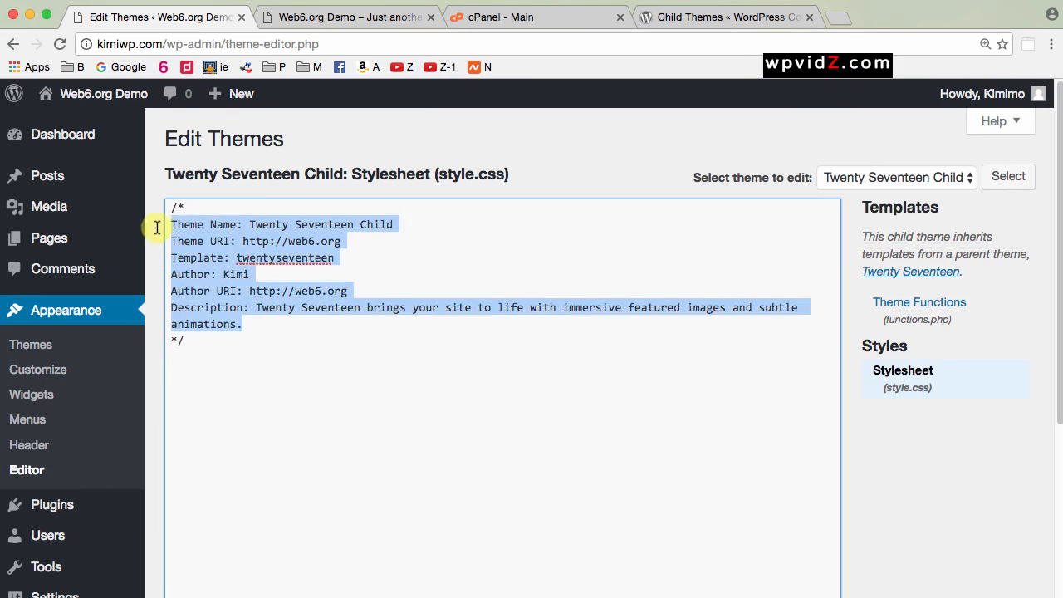
pyautogui.click(543, 395)
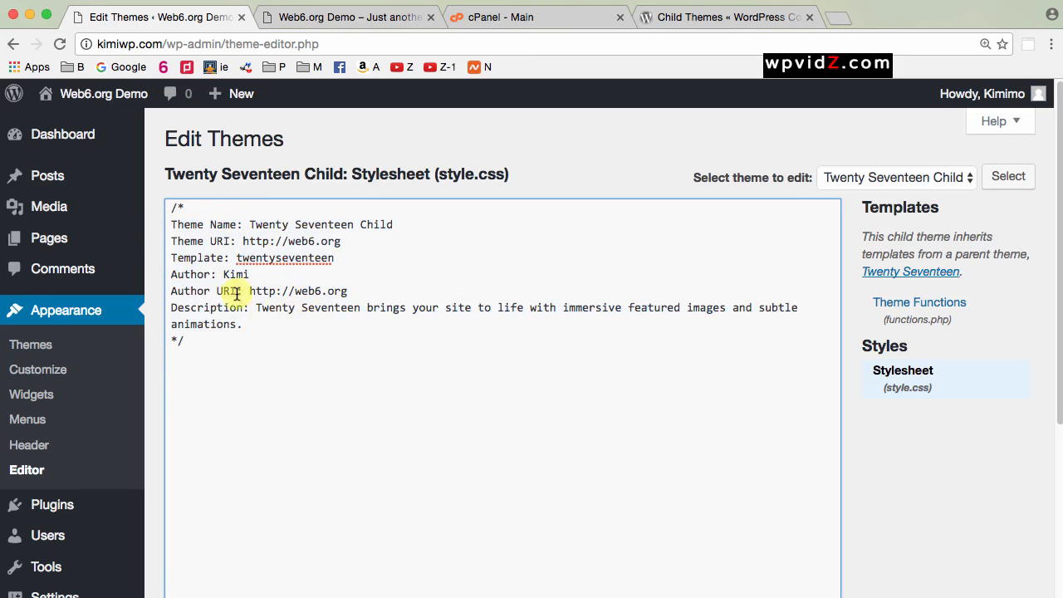
pyautogui.moveTo(334, 258); pyautogui.dragTo(167, 257)
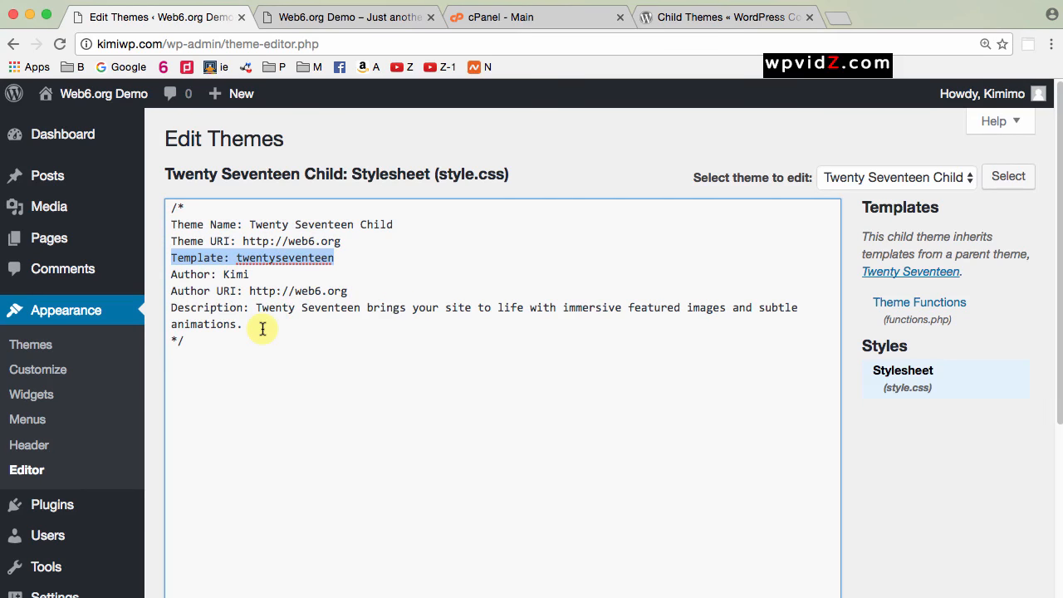
pyautogui.click(477, 387)
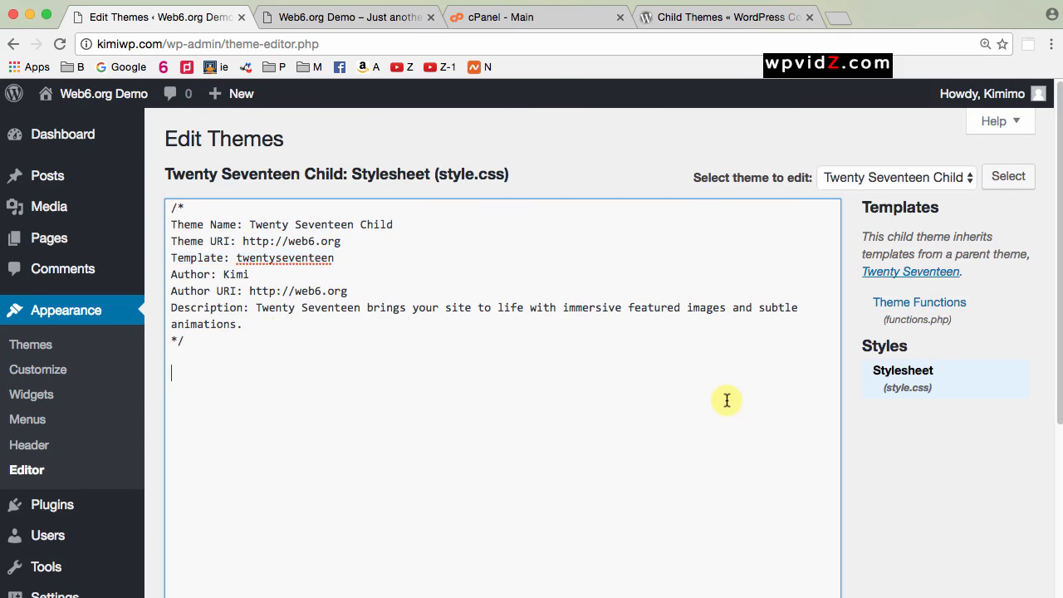
pyautogui.scroll(-5, 729, 430)
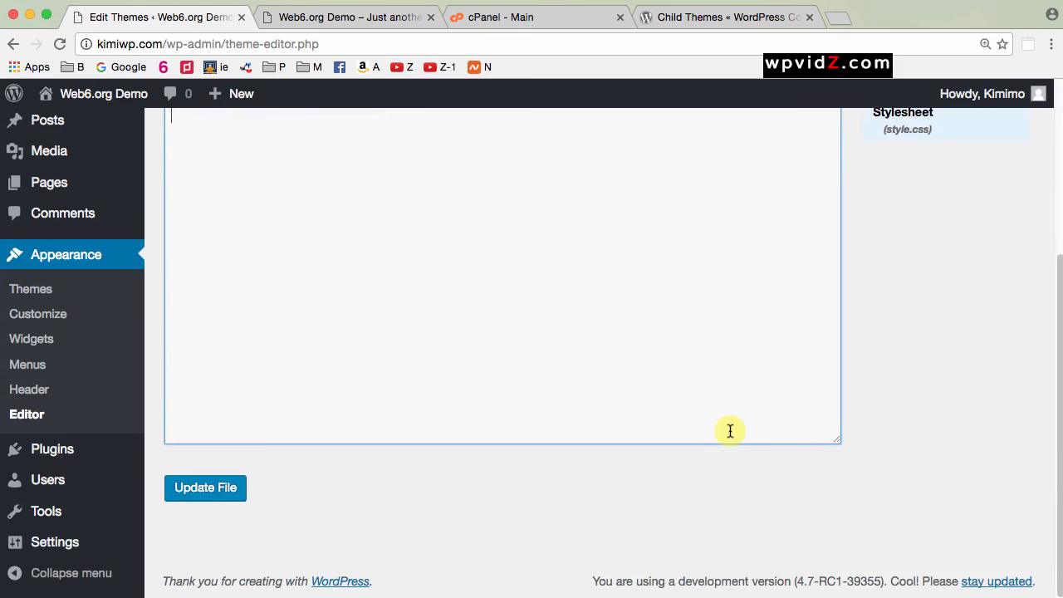
pyautogui.click(220, 491)
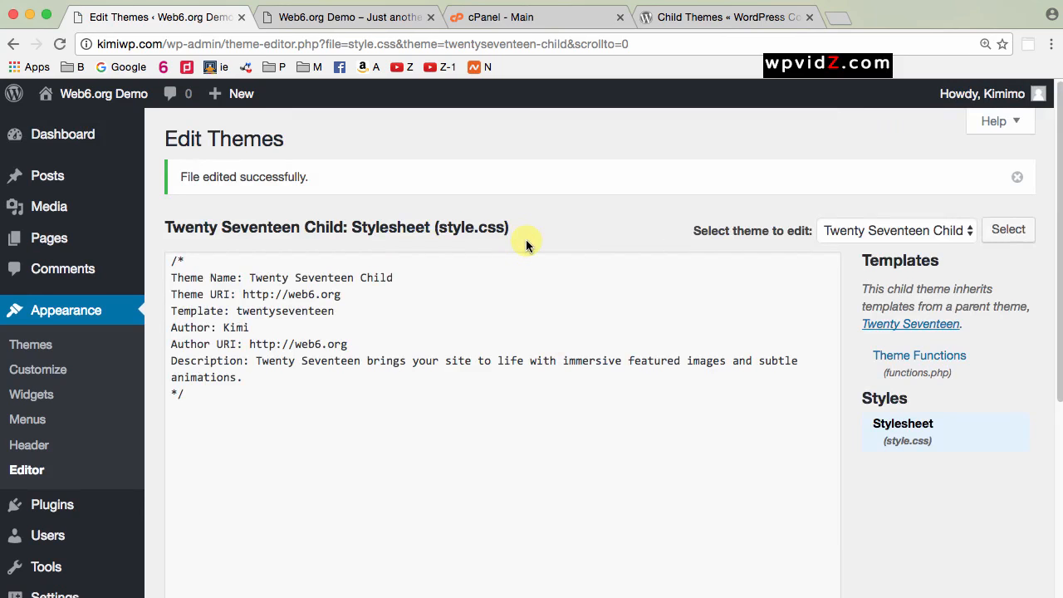
# - Open the child theme's functions.php in the theme editor and delete all of its auto-generated code
pyautogui.click(939, 358)
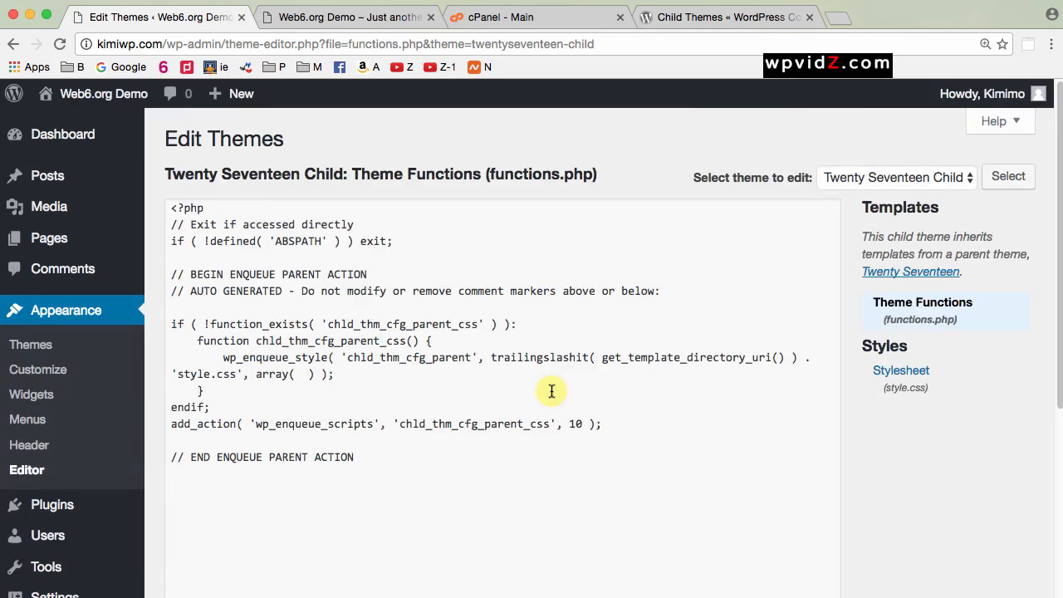
pyautogui.moveTo(396, 491); pyautogui.dragTo(171, 208)
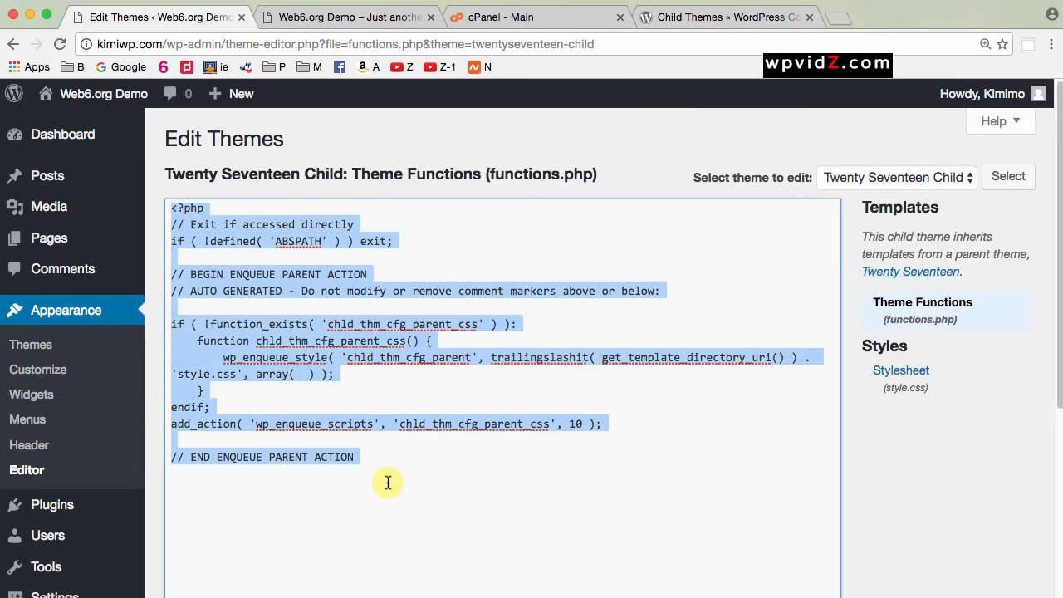
pyautogui.press('BackSpace')
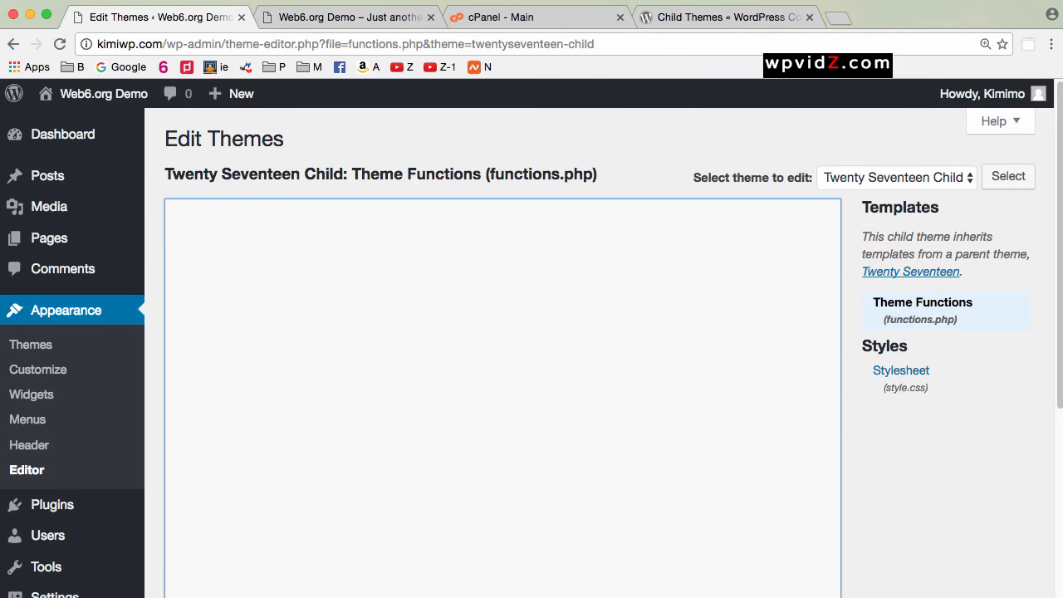
# - Copy the short my_theme_enqueue_styles example from the WordPress Codex Child Themes page and paste it into the child theme's functions.php
pyautogui.click(735, 16)
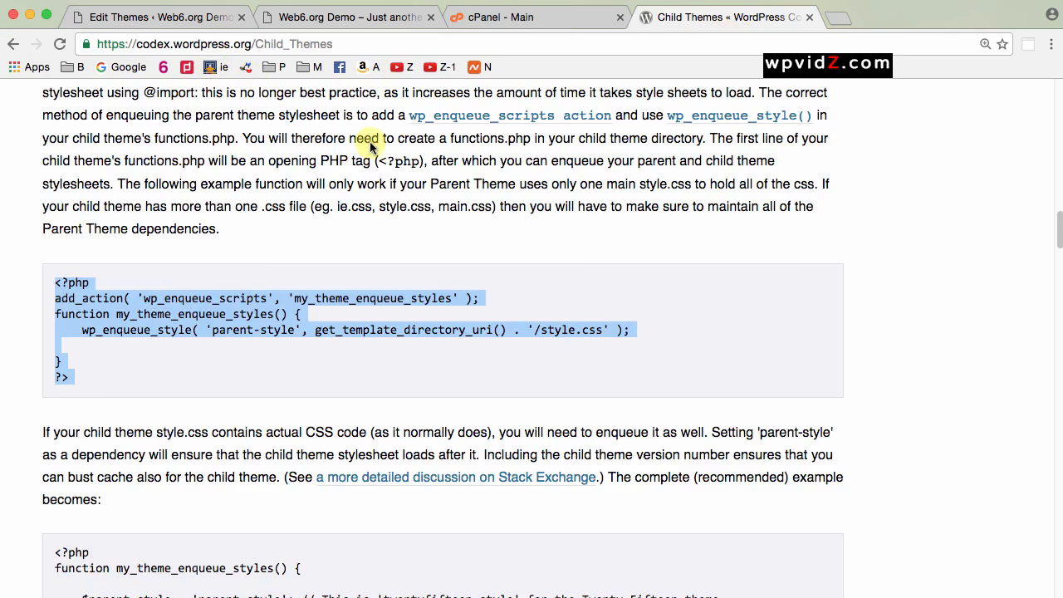
pyautogui.moveTo(53, 283); pyautogui.dragTo(194, 371)
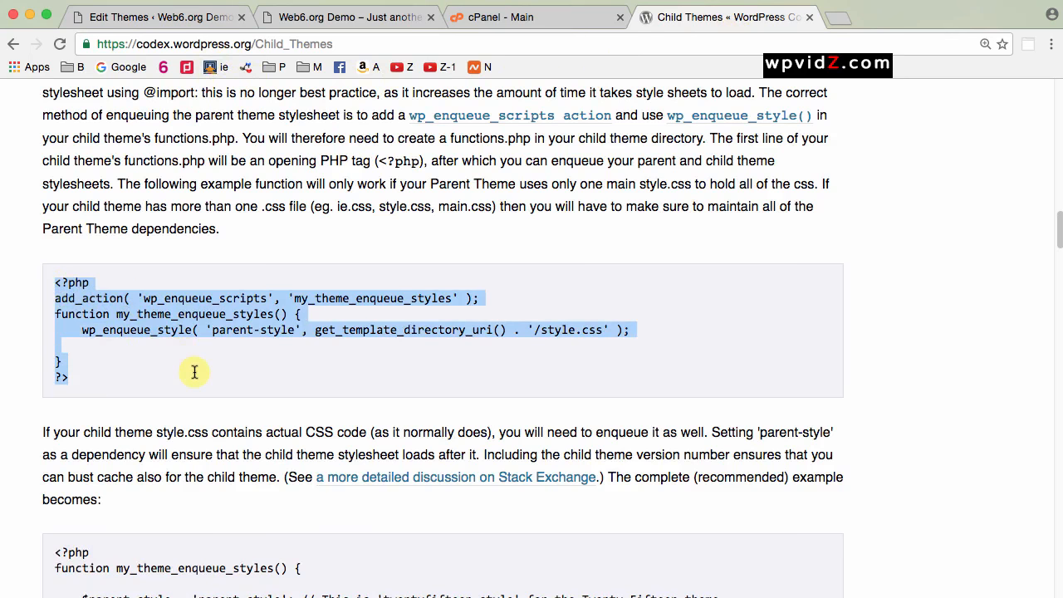
pyautogui.rightClick(173, 331)
pyautogui.click(204, 355)
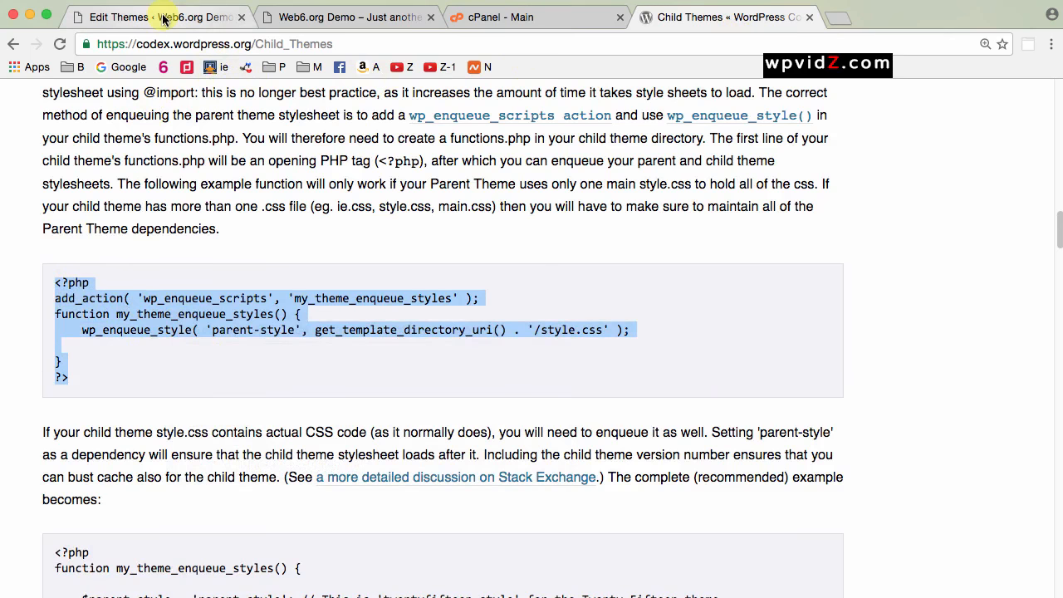
pyautogui.click(158, 16)
pyautogui.rightClick(218, 213)
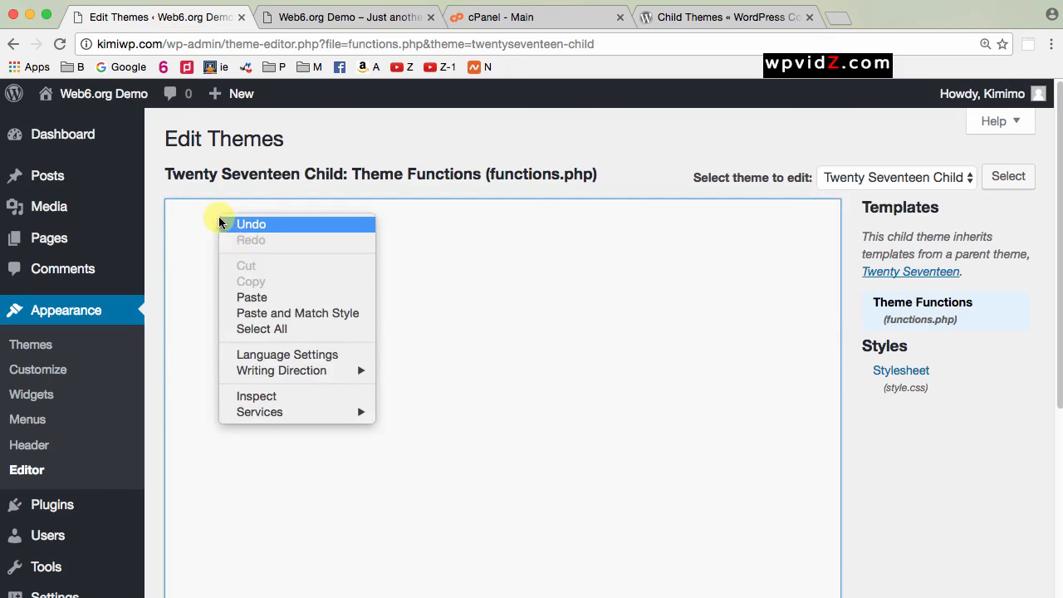
pyautogui.click(304, 296)
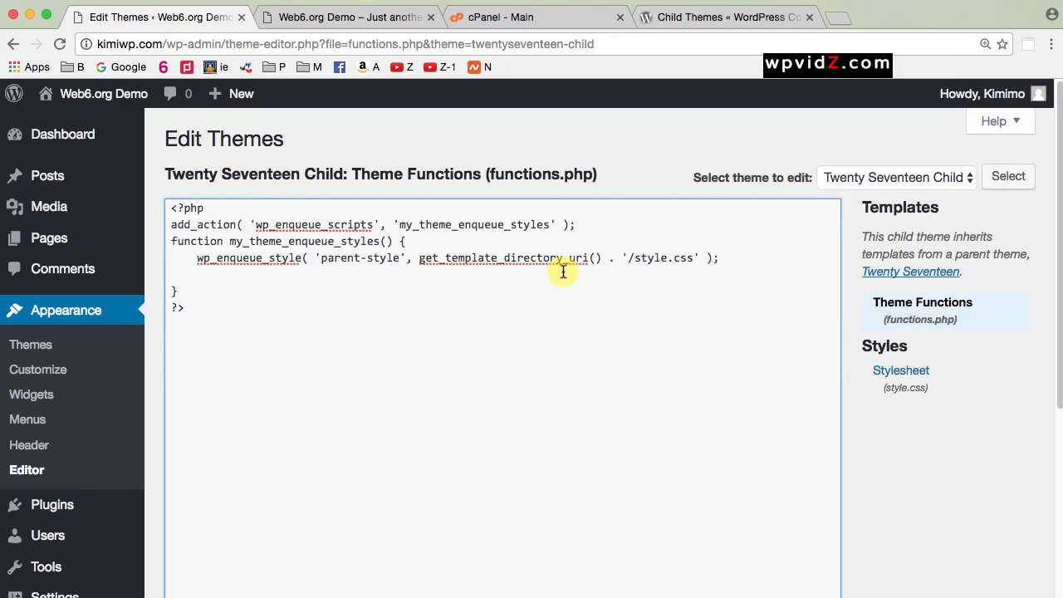
# - Review the pasted enqueue code and save the child theme's functions.php
pyautogui.moveTo(198, 308); pyautogui.dragTo(164, 209)
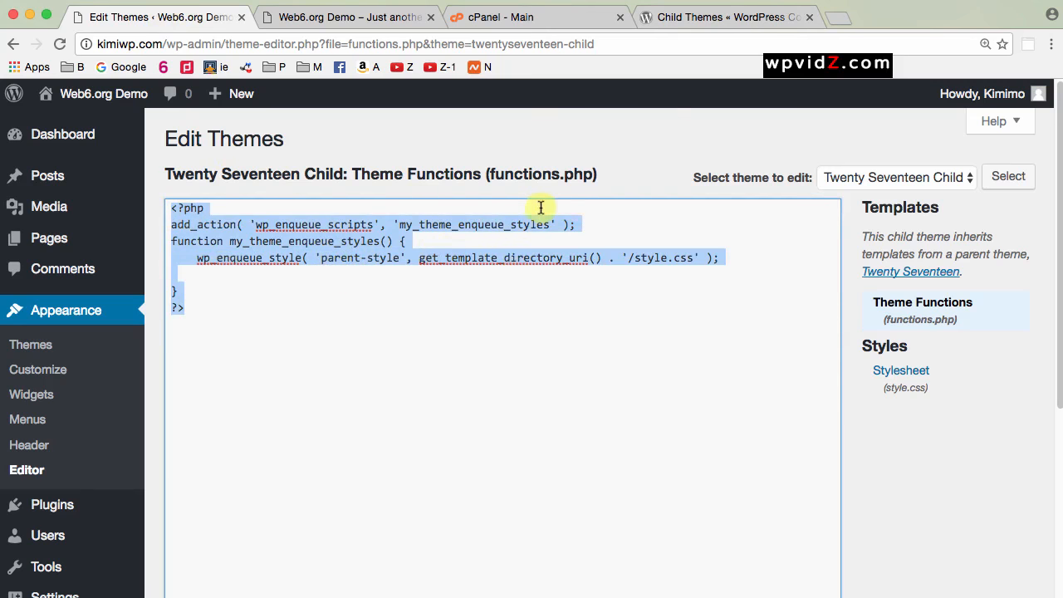
pyautogui.click(540, 207)
pyautogui.click(189, 279)
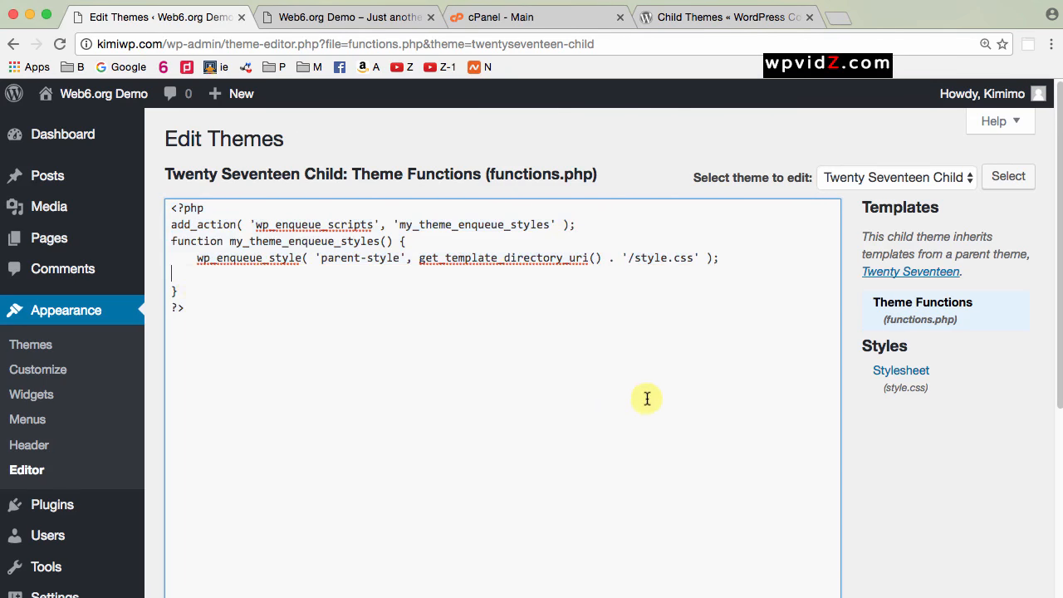
pyautogui.scroll(-5, 646, 398)
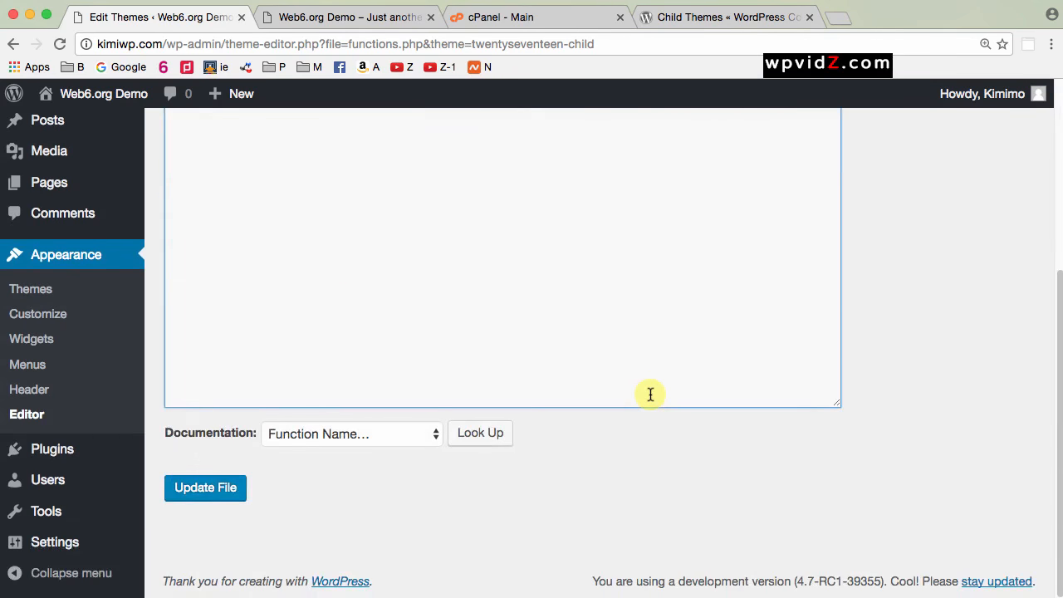
pyautogui.click(207, 491)
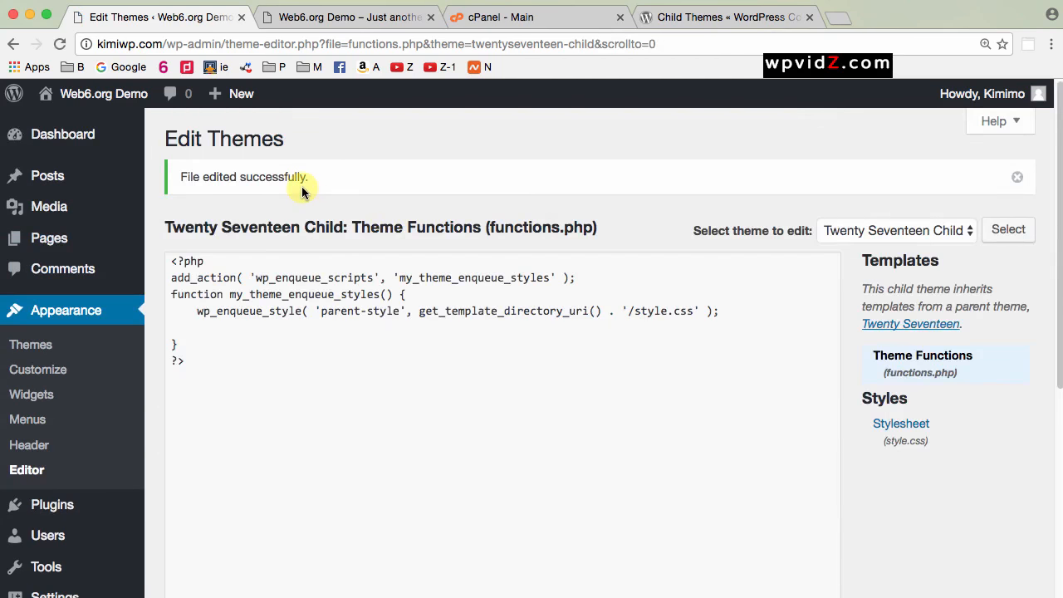
# - Reload the site's home page, pause the header video and check the page's styling down through its content
pyautogui.click(355, 20)
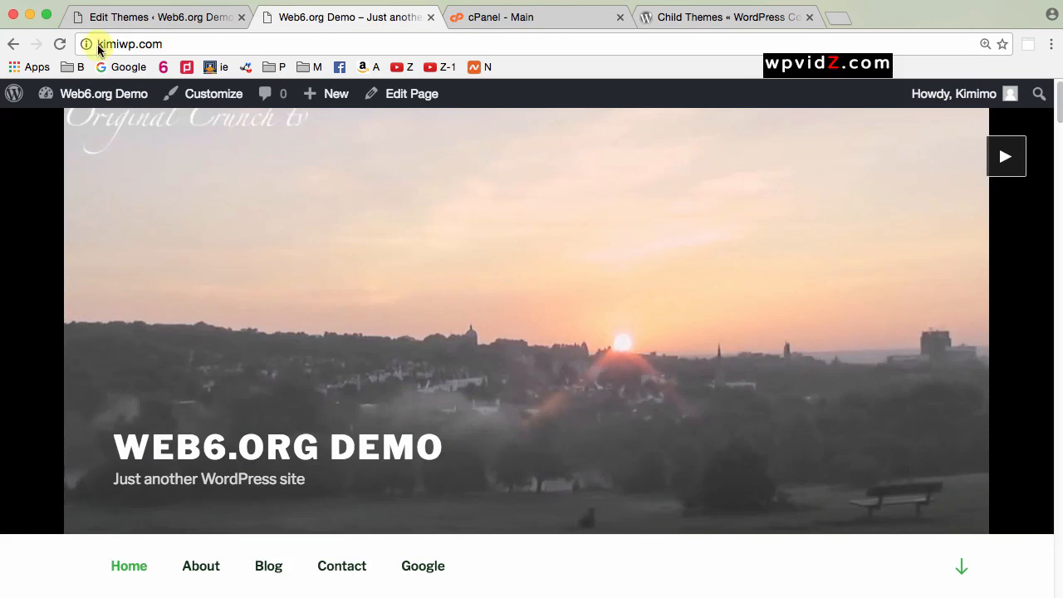
pyautogui.click(59, 44)
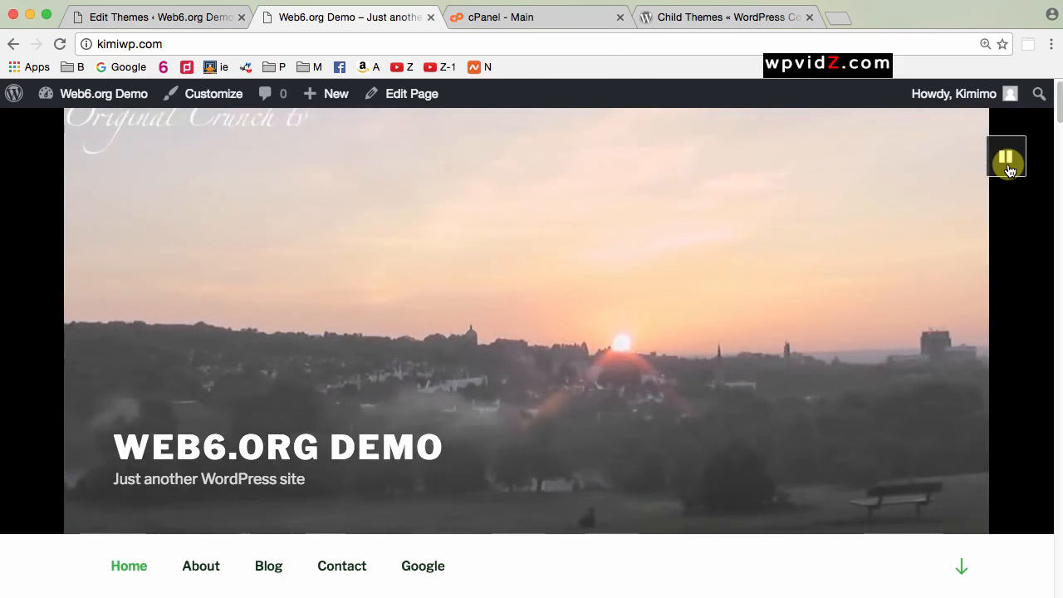
pyautogui.click(1007, 166)
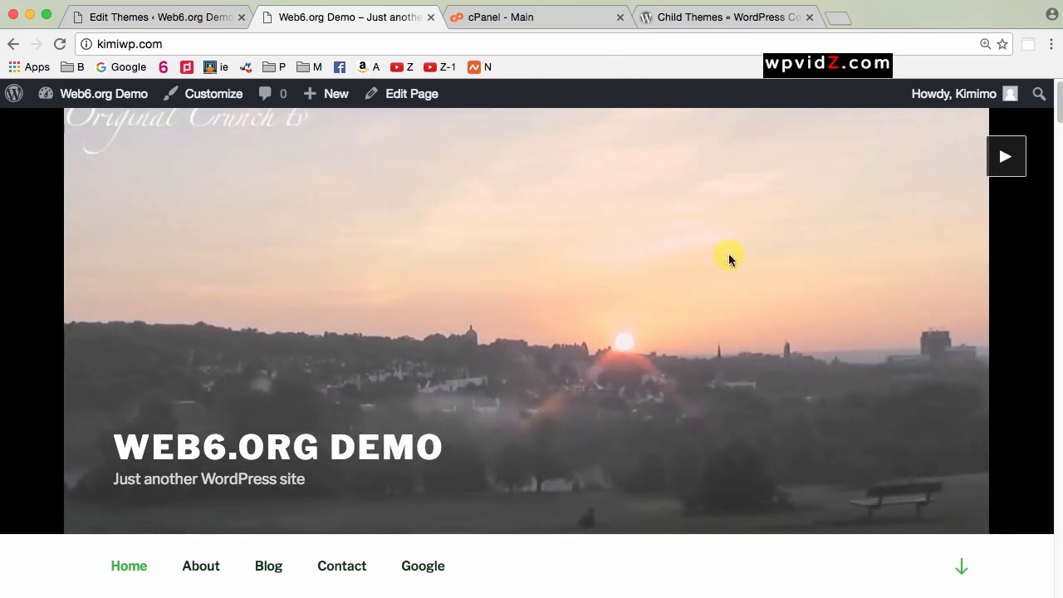
pyautogui.scroll(-3, 667, 369)
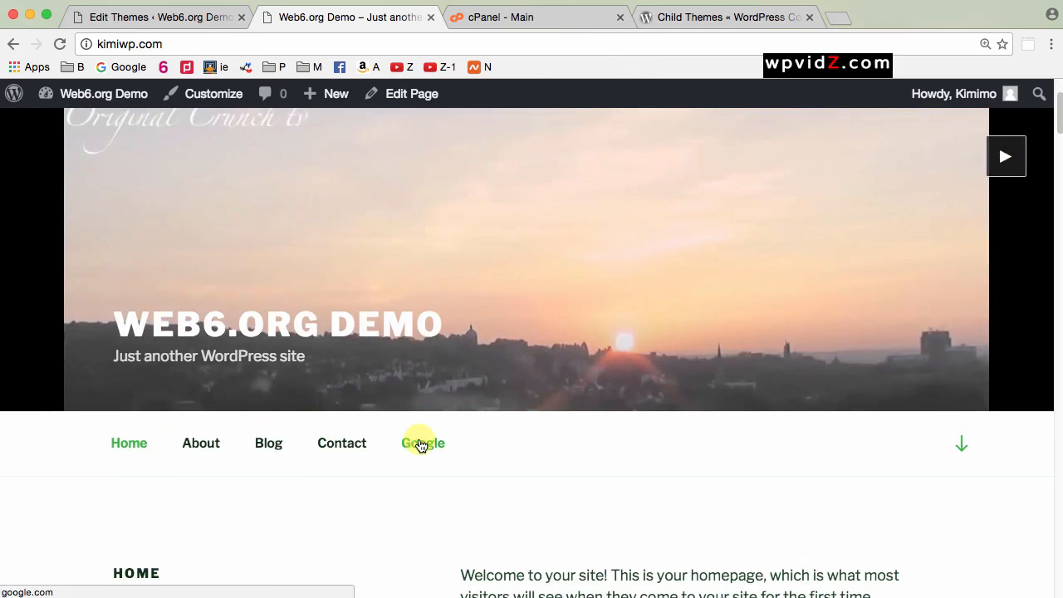
pyautogui.scroll(-3, 429, 452)
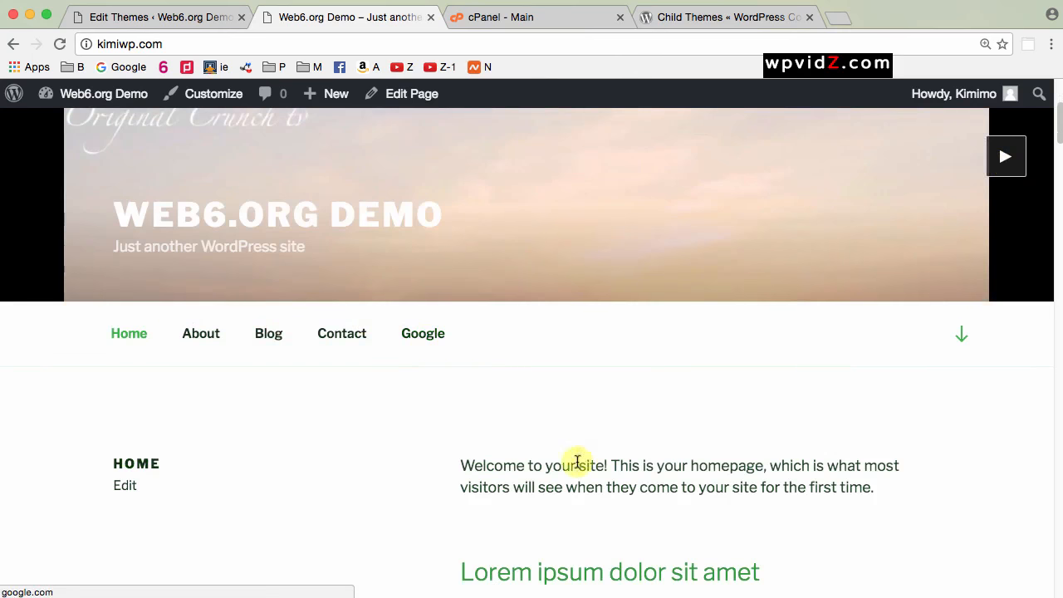
pyautogui.scroll(-5, 577, 457)
pyautogui.scroll(-10, 588, 486)
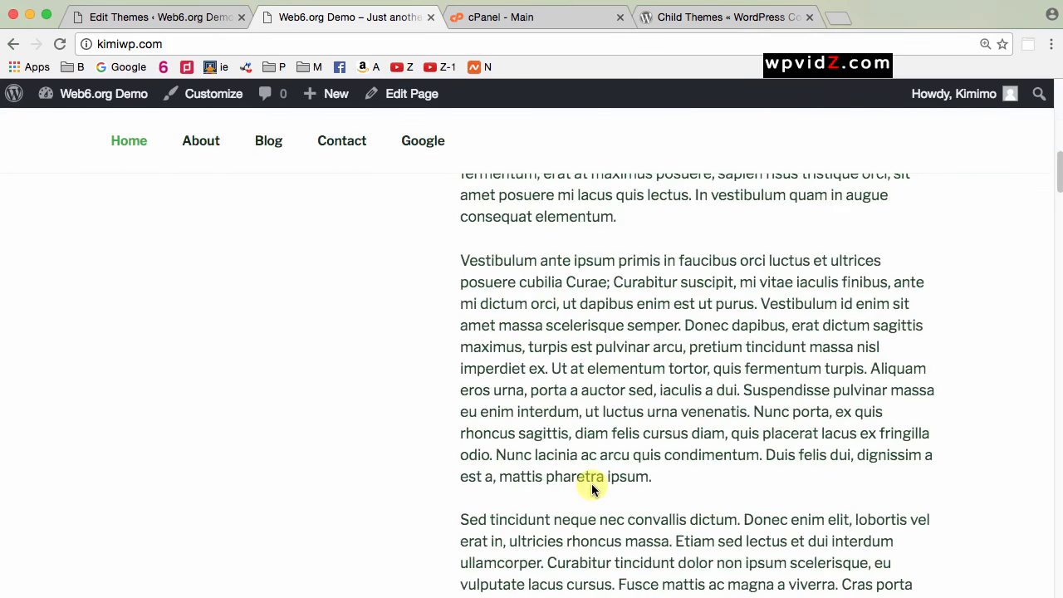
pyautogui.scroll(2, 591, 486)
pyautogui.scroll(-12, 591, 483)
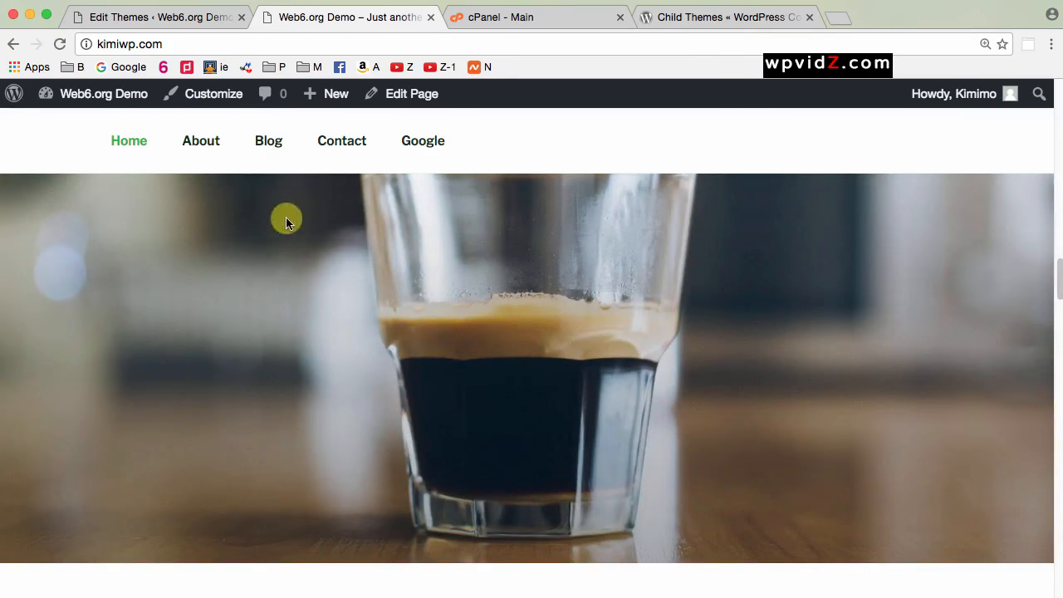
# - Open the site's Blog page and check the styling of the posts, sidebar widgets and calendar
pyautogui.click(268, 142)
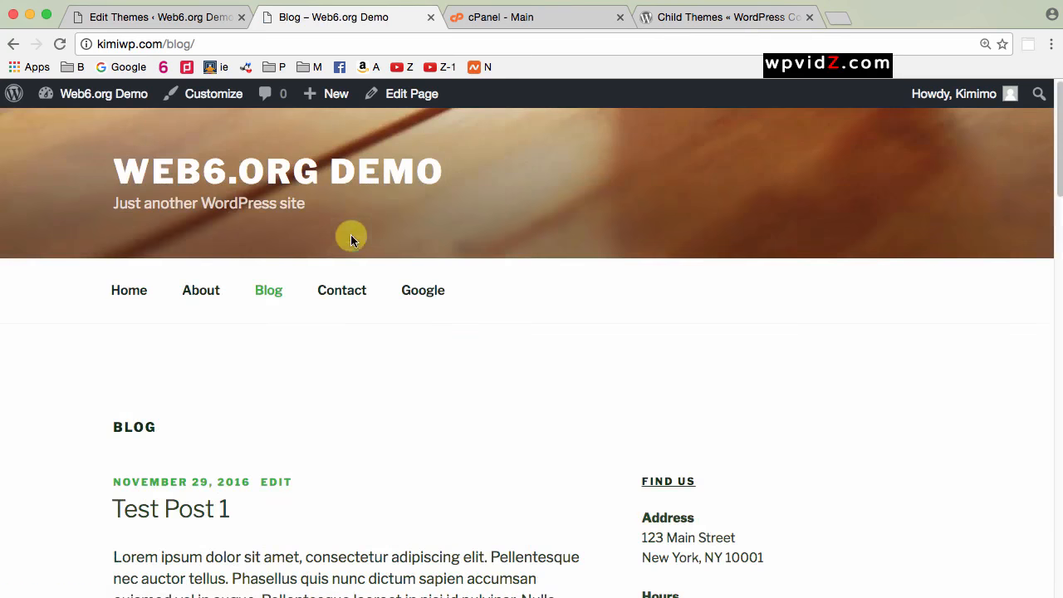
pyautogui.scroll(-2, 822, 391)
pyautogui.moveTo(708, 400); pyautogui.dragTo(644, 397)
pyautogui.scroll(-5, 793, 427)
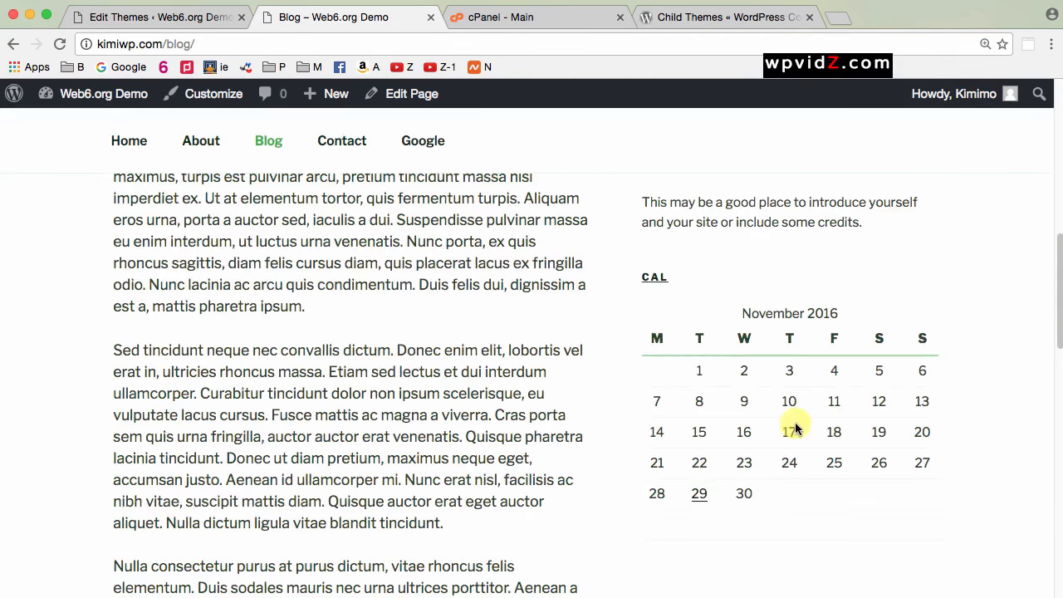
pyautogui.scroll(-1, 792, 427)
pyautogui.moveTo(641, 211); pyautogui.dragTo(853, 464)
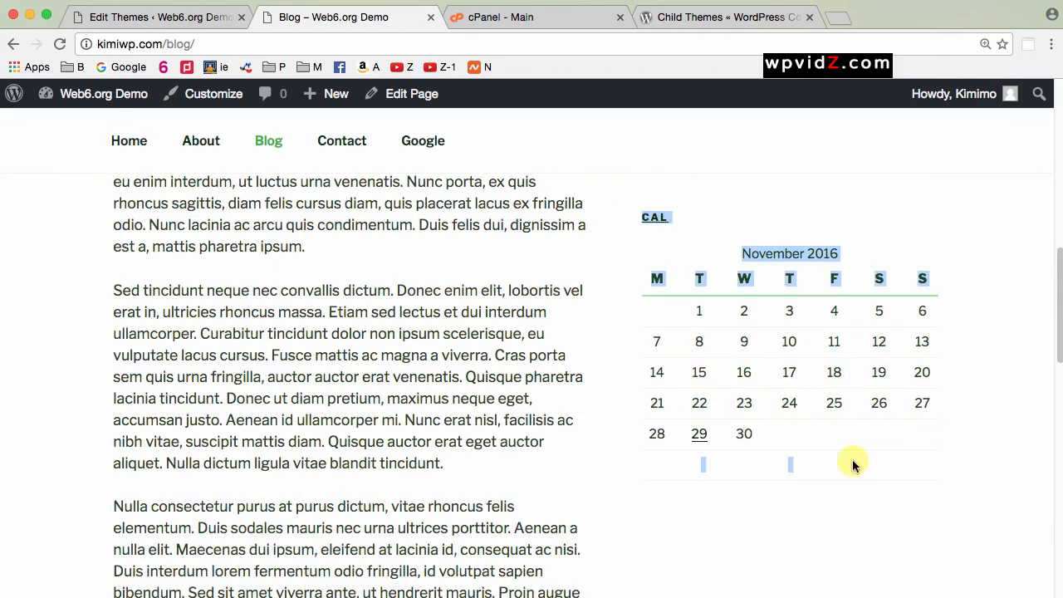
pyautogui.click(776, 484)
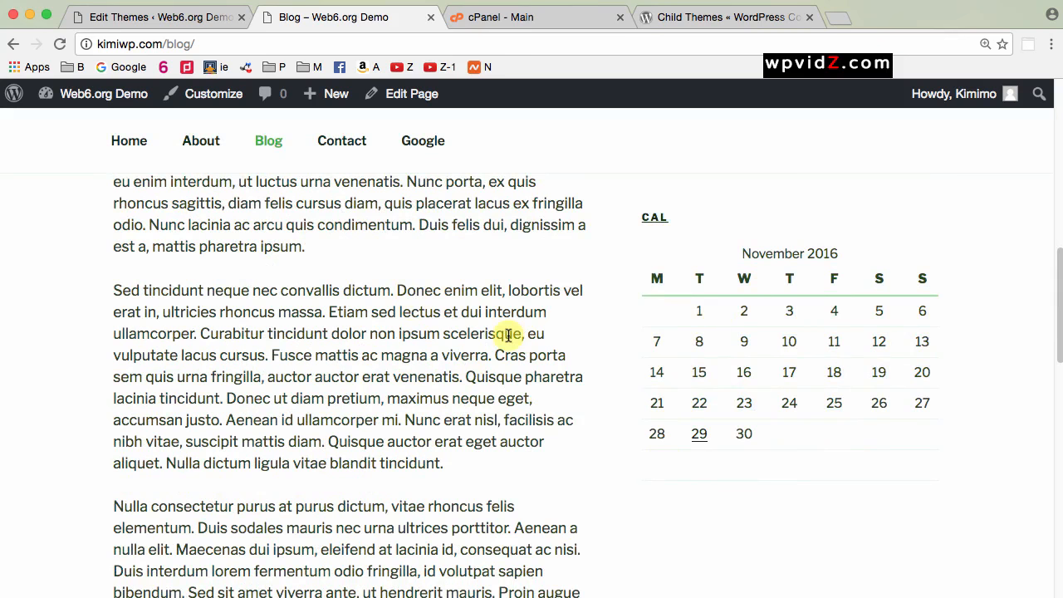
pyautogui.scroll(1, 509, 335)
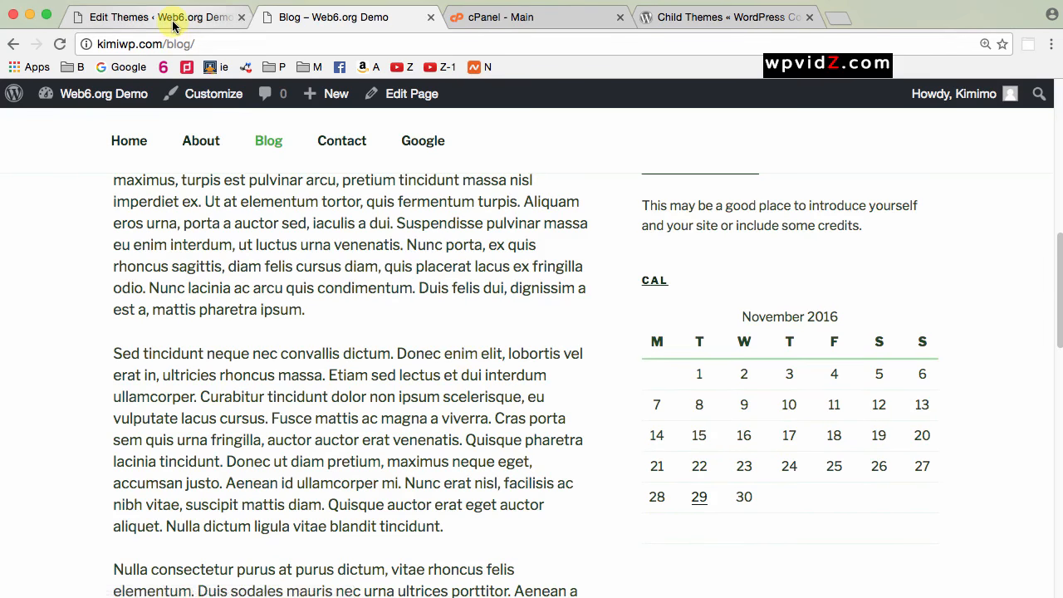
# - Return to the theme editor and review the header comment in the child theme's style.css
pyautogui.click(199, 20)
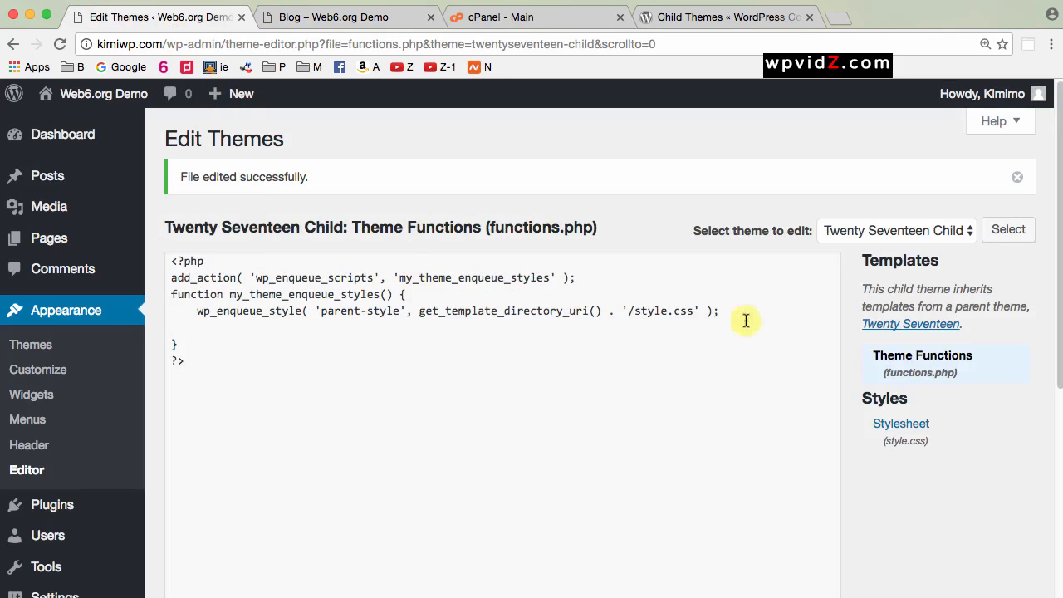
pyautogui.click(882, 425)
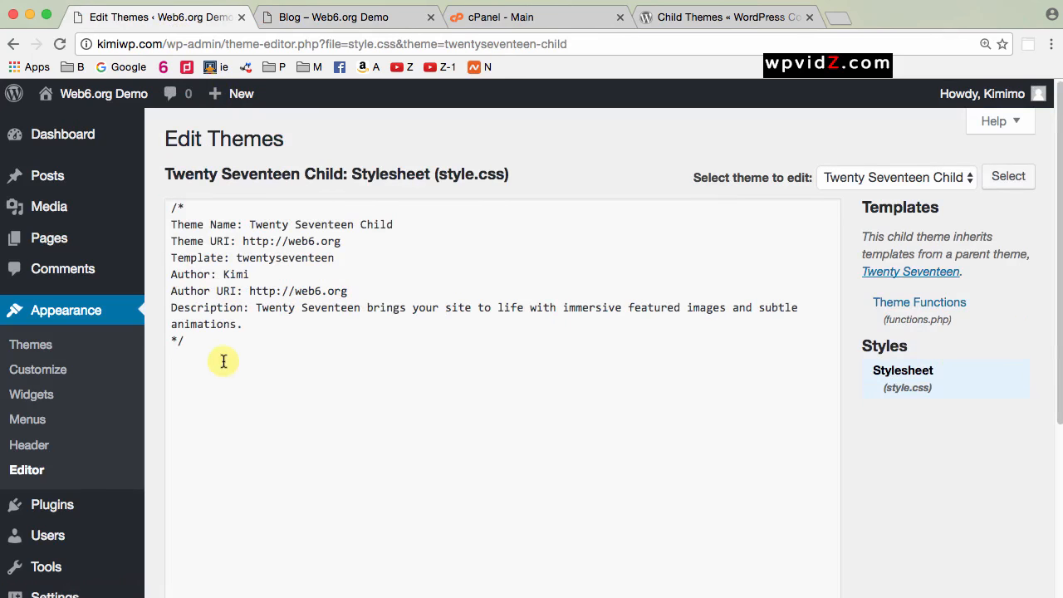
pyautogui.moveTo(220, 360); pyautogui.dragTo(171, 207)
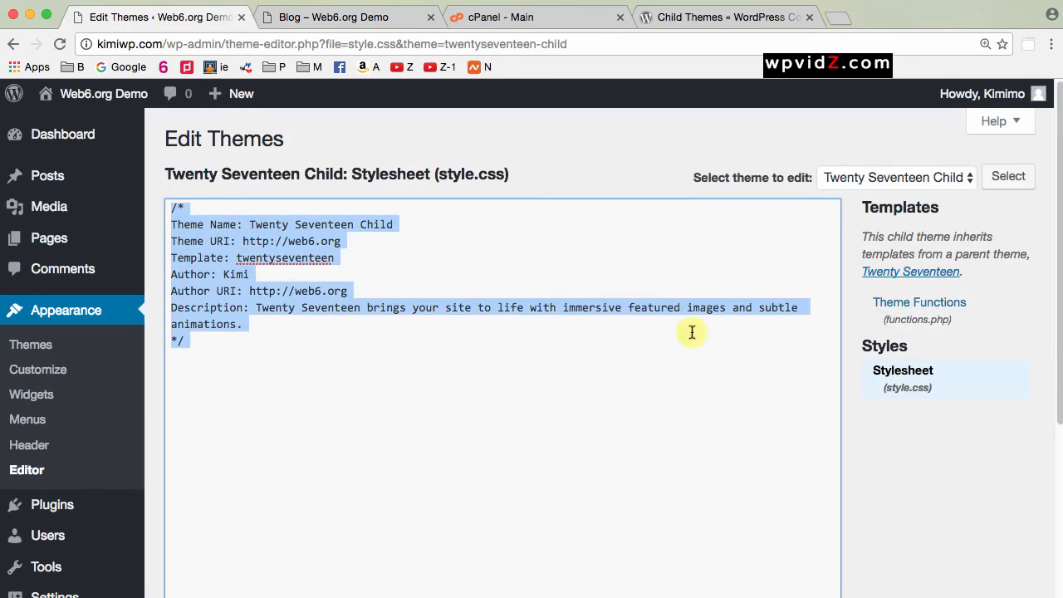
# - Finish reviewing the child theme's stylesheet and open the list of installed themes
pyautogui.scroll(-2, 813, 419)
pyautogui.scroll(2, 814, 418)
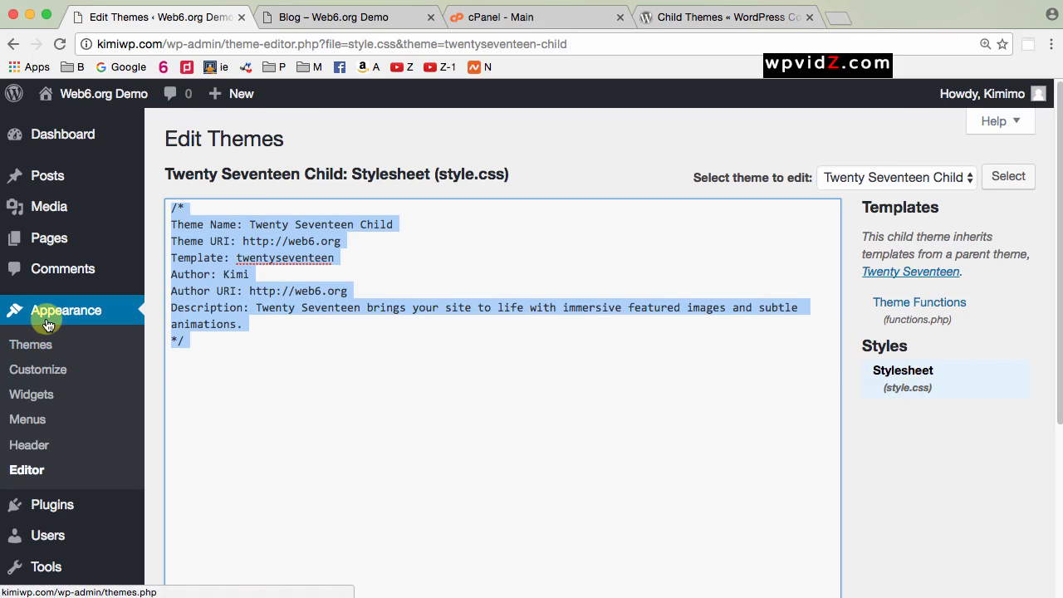
pyautogui.click(29, 343)
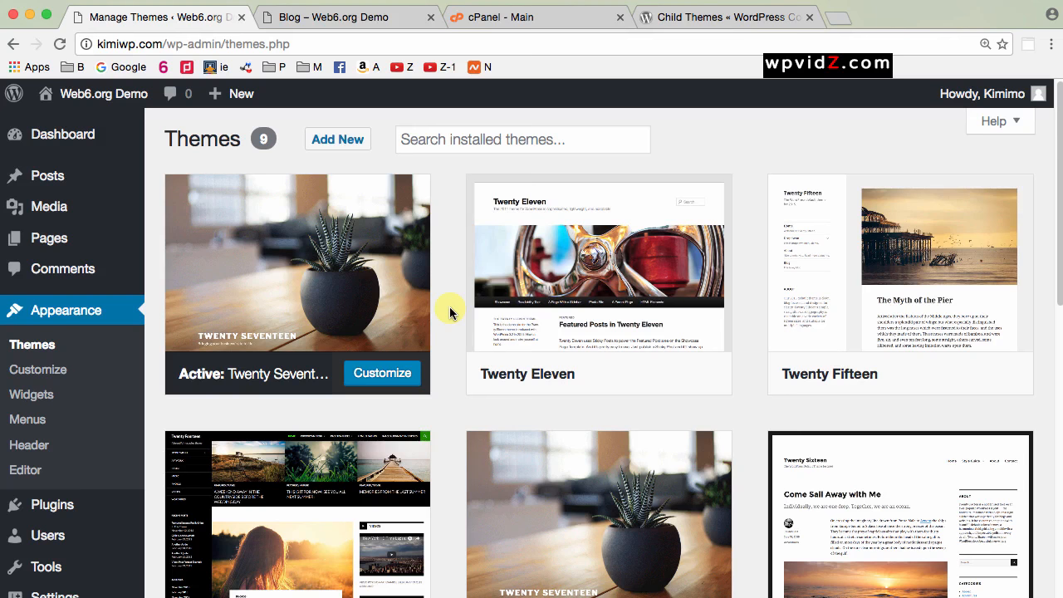
# - Switch to cPanel and open the public_html/wp-content/themes/twentyseventeen-child folder in File Manager
pyautogui.click(520, 22)
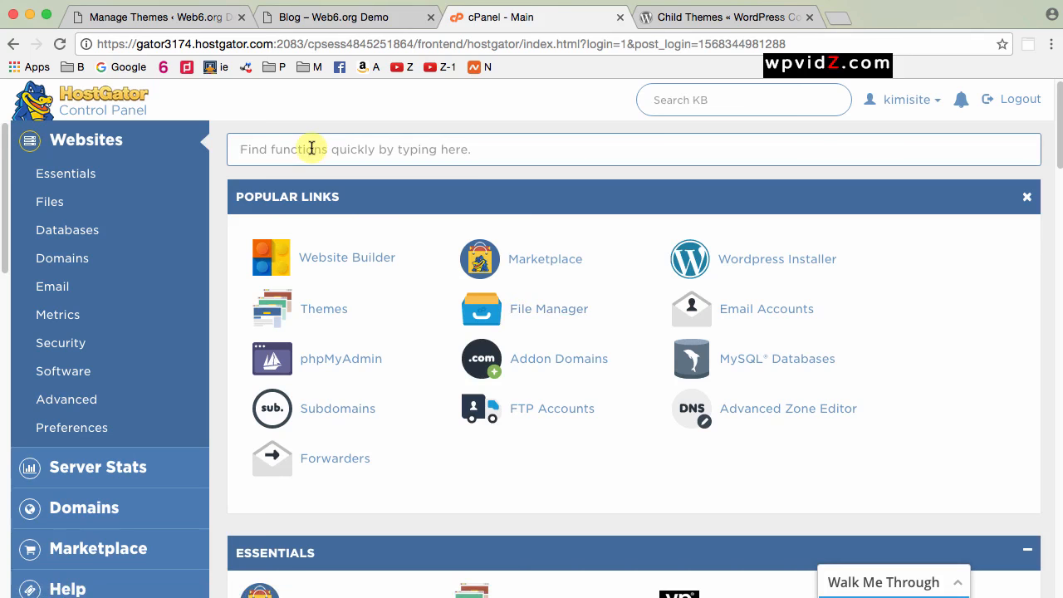
pyautogui.click(554, 316)
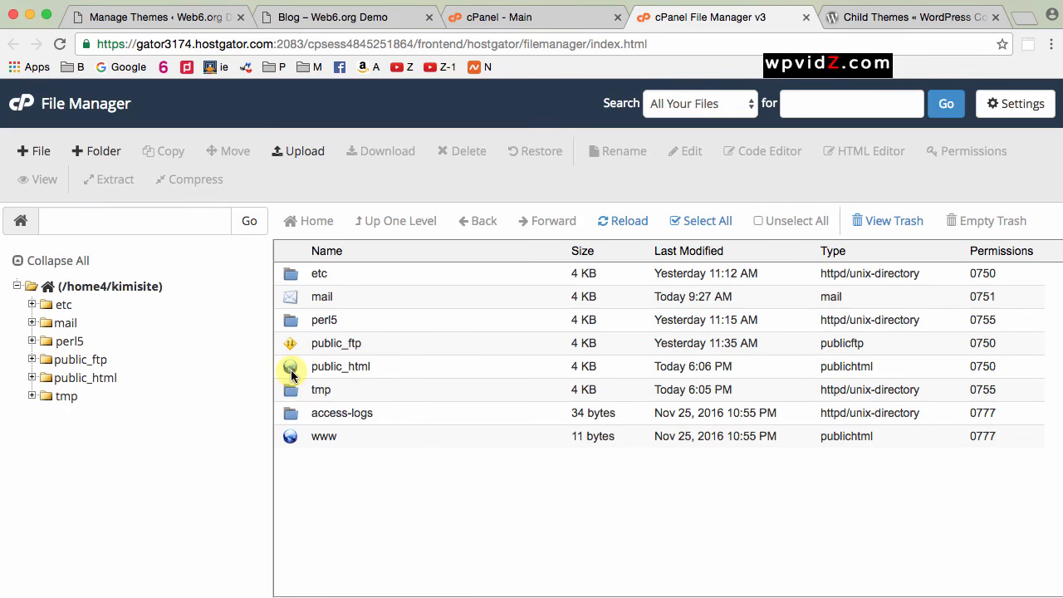
pyautogui.doubleClick(291, 370)
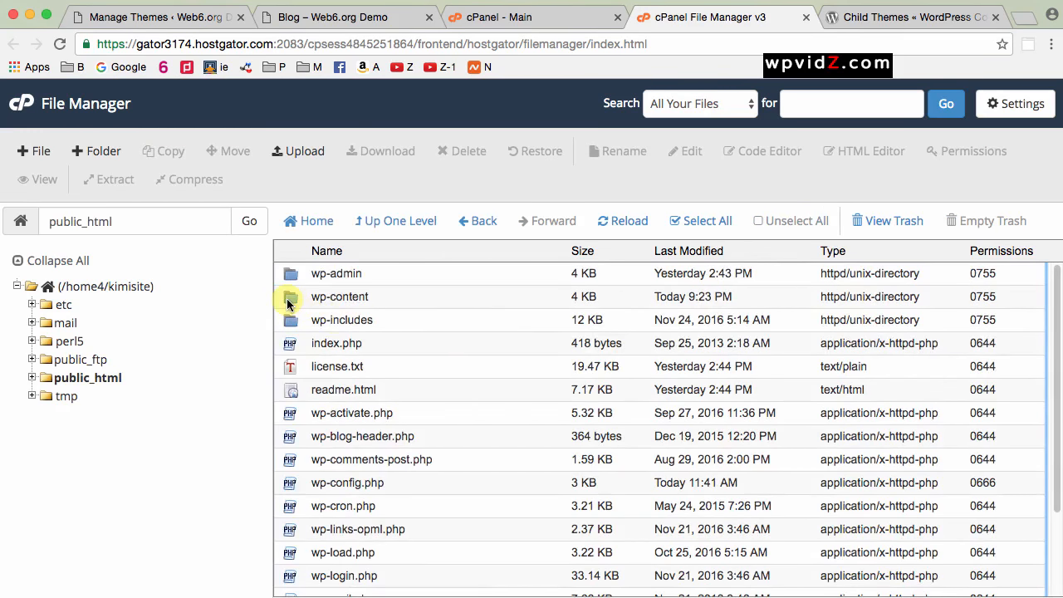
pyautogui.click(393, 220)
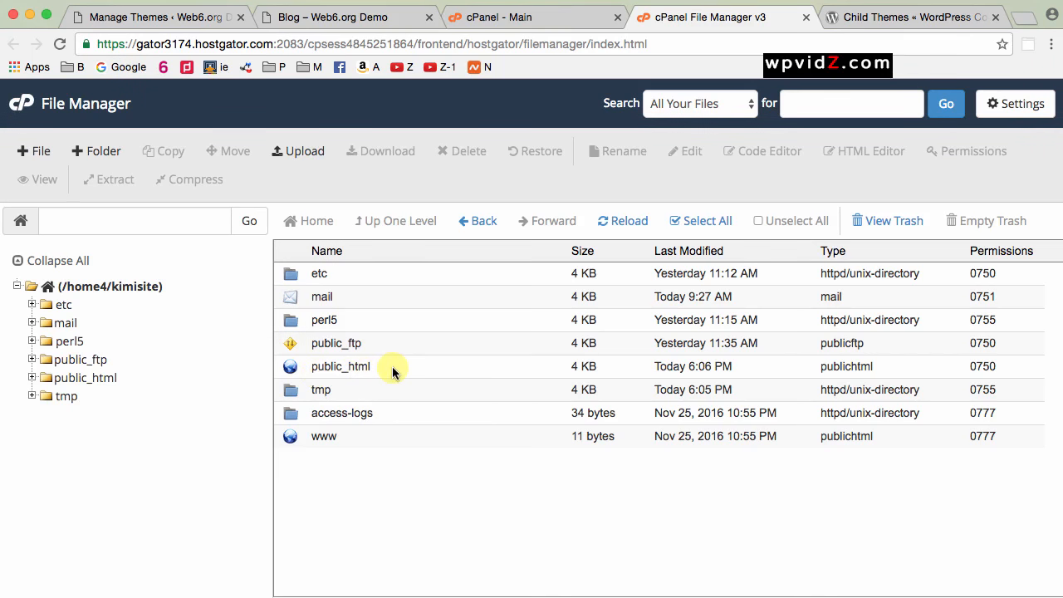
pyautogui.doubleClick(286, 369)
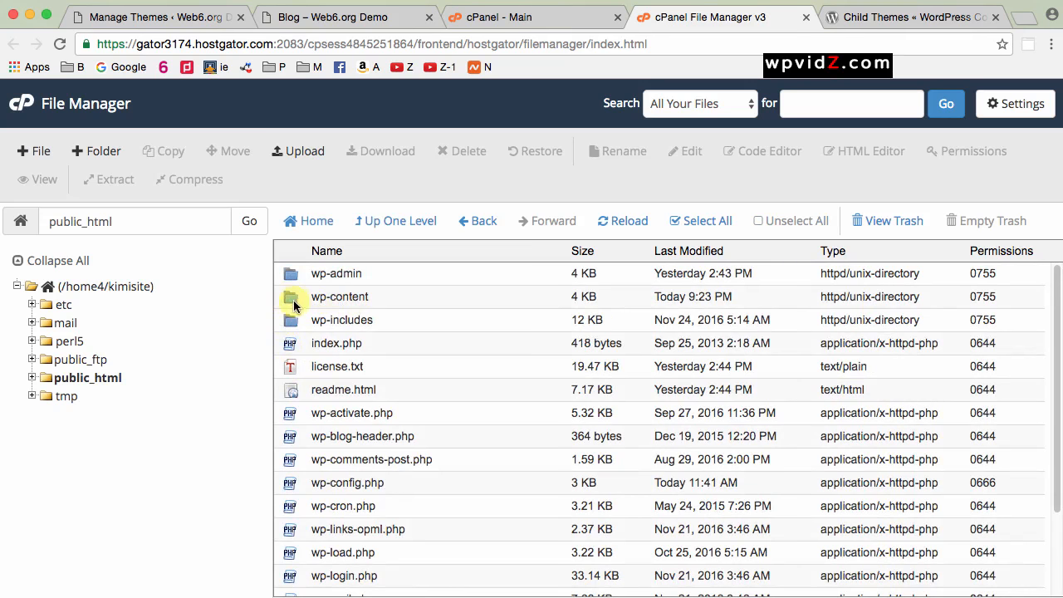
pyautogui.doubleClick(290, 299)
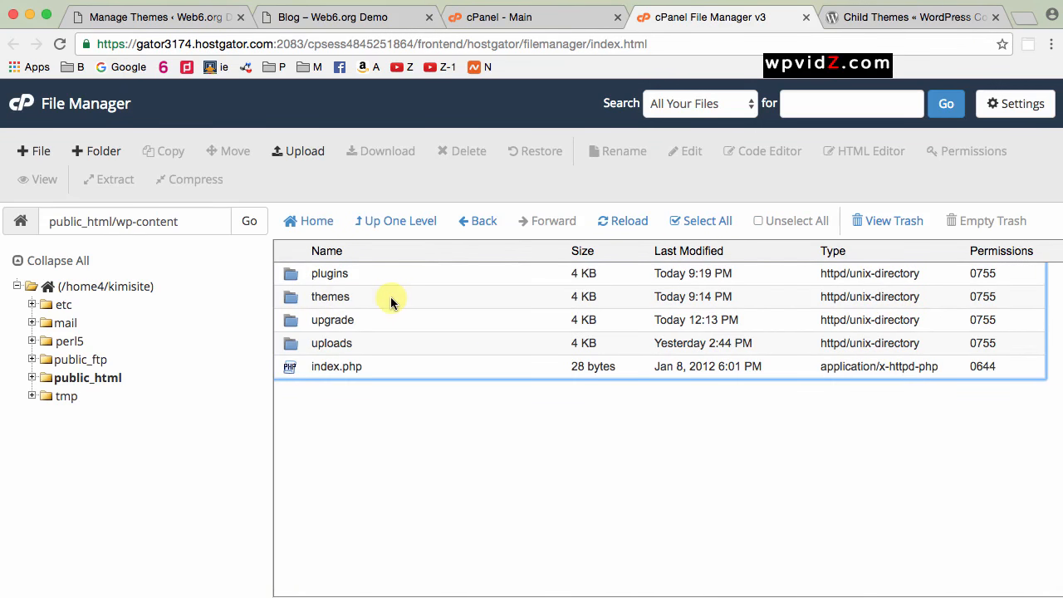
pyautogui.doubleClick(293, 299)
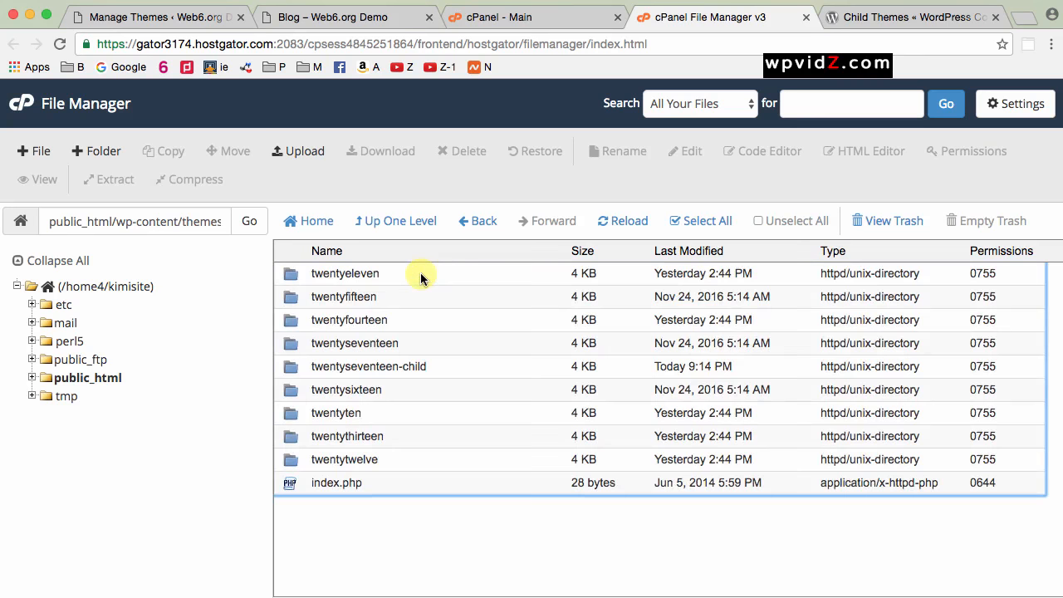
pyautogui.moveTo(425, 368)
pyautogui.mouseDown()
pyautogui.moveTo(313, 366)
pyautogui.moveTo(433, 366)
pyautogui.mouseUp()
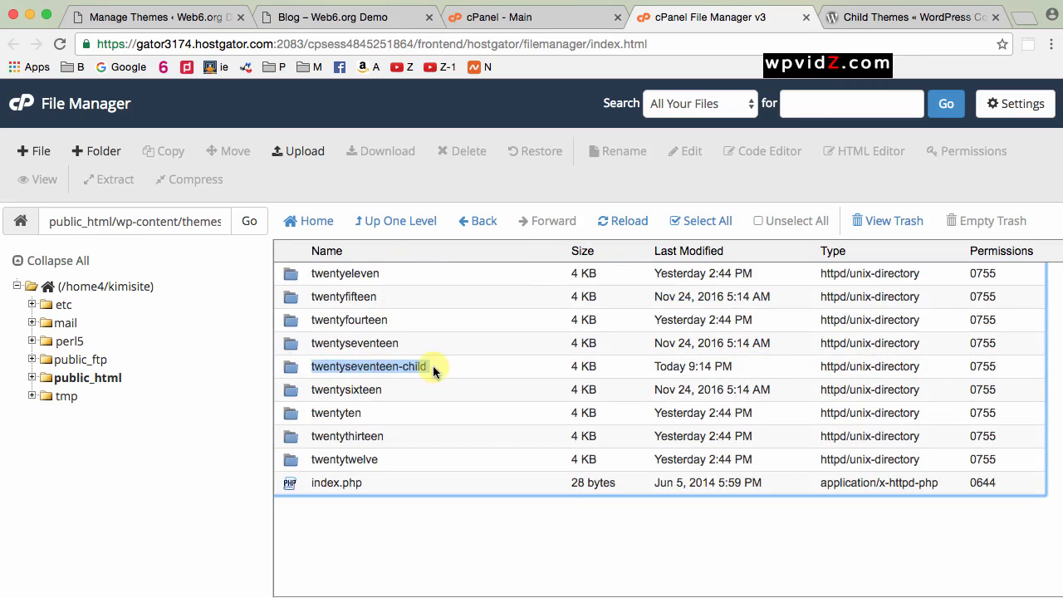
pyautogui.doubleClick(289, 368)
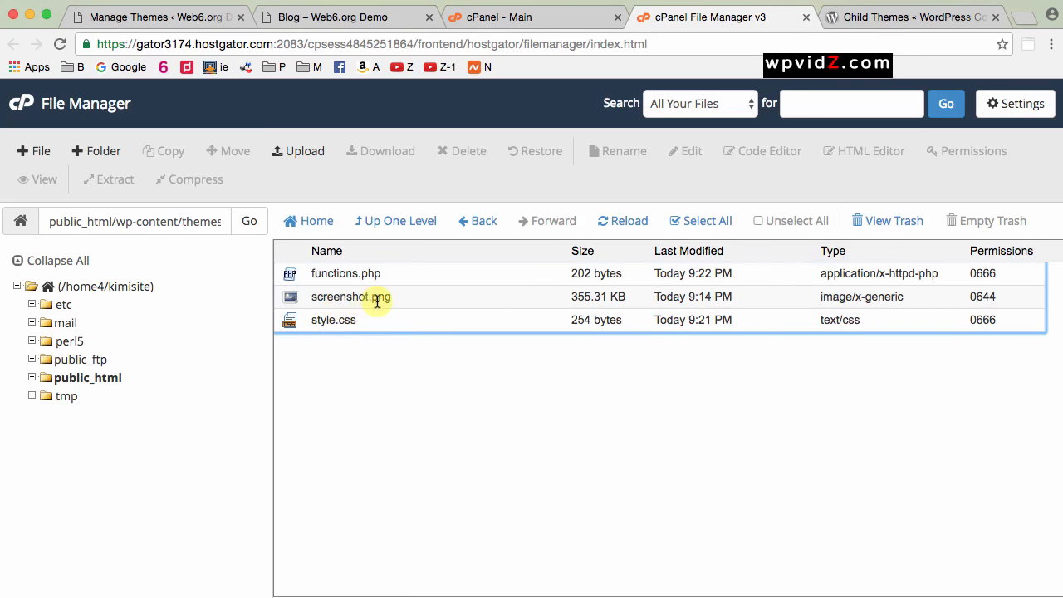
# - Return to the WordPress Themes page and compare the thumbnails of the active child theme and the parent Twenty Seventeen theme
pyautogui.click(158, 16)
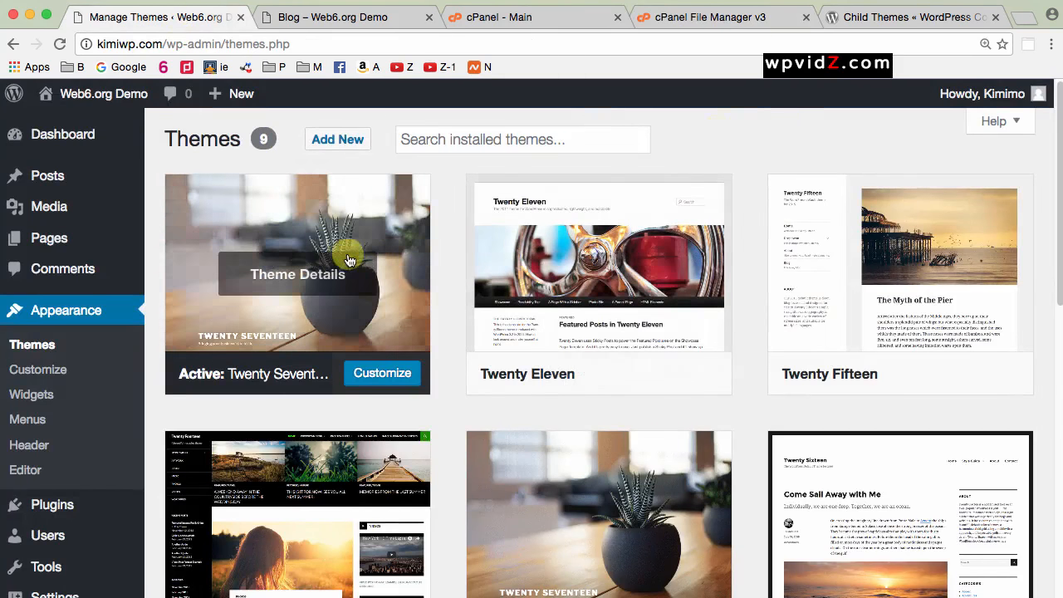
pyautogui.scroll(-3, 612, 403)
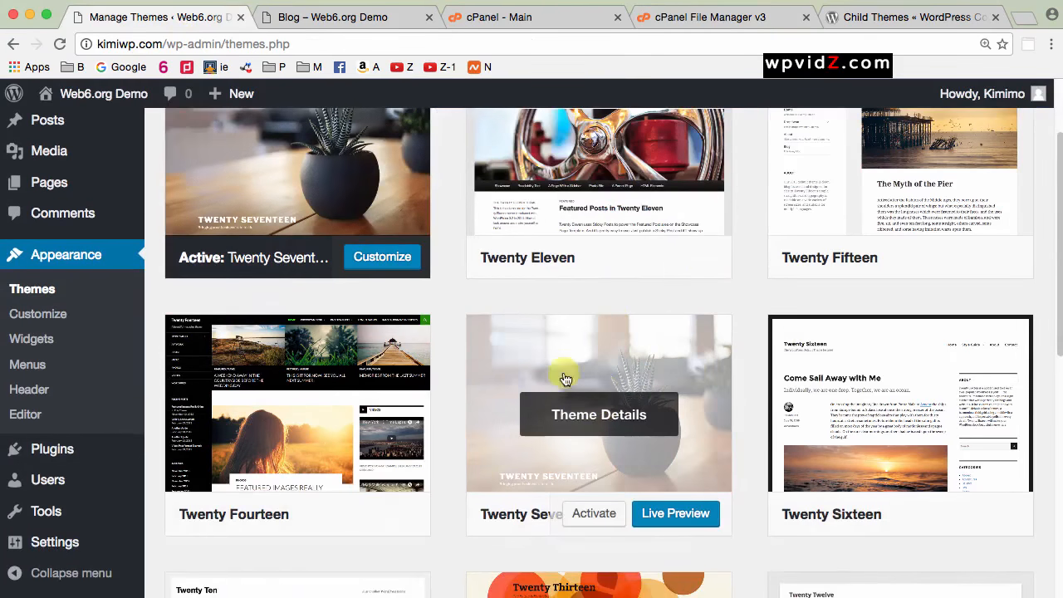
pyautogui.scroll(2, 378, 372)
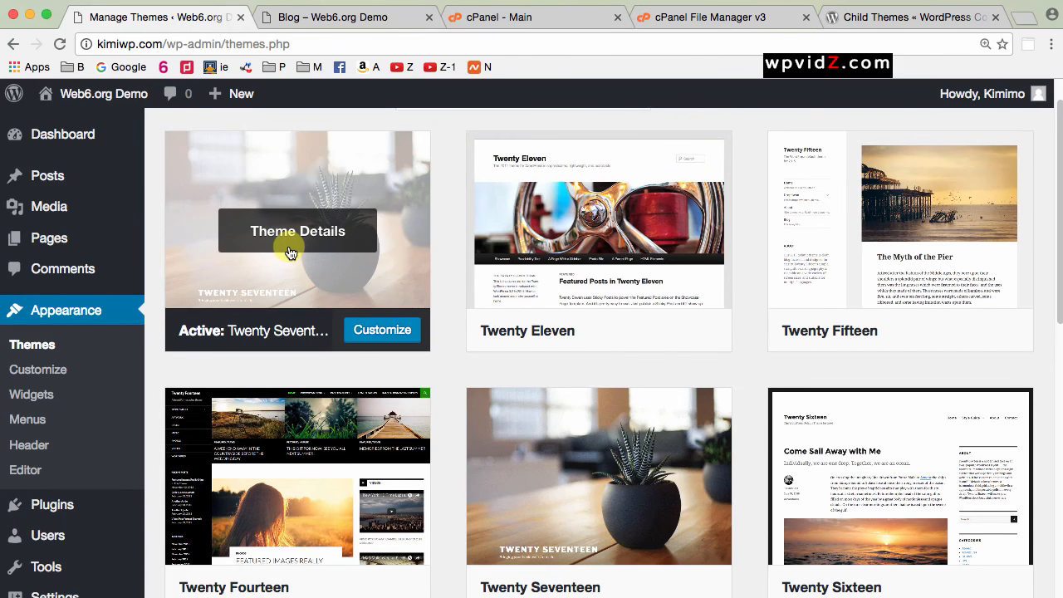
# - Switch to File Manager and upload screenshot.png from the Desktop to the twentyseventeen-child folder, overwriting the existing file
pyautogui.click(737, 17)
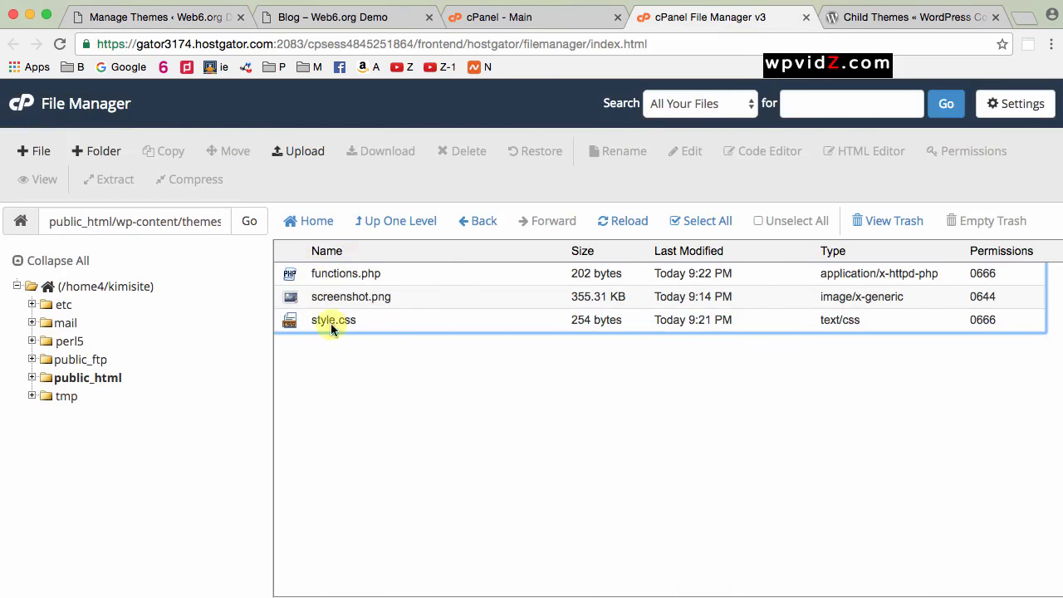
pyautogui.click(397, 348)
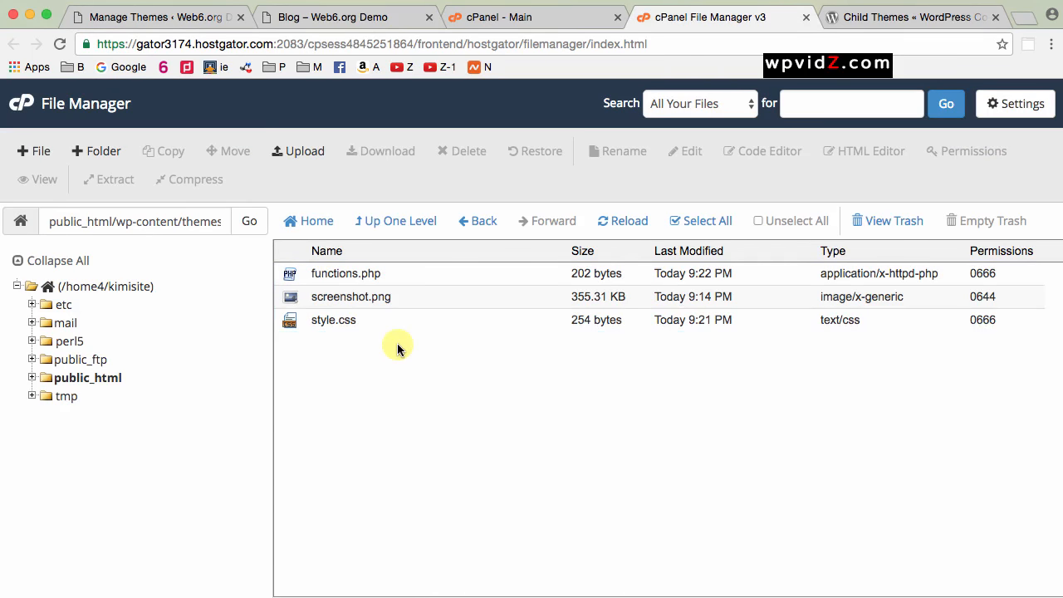
pyautogui.click(312, 158)
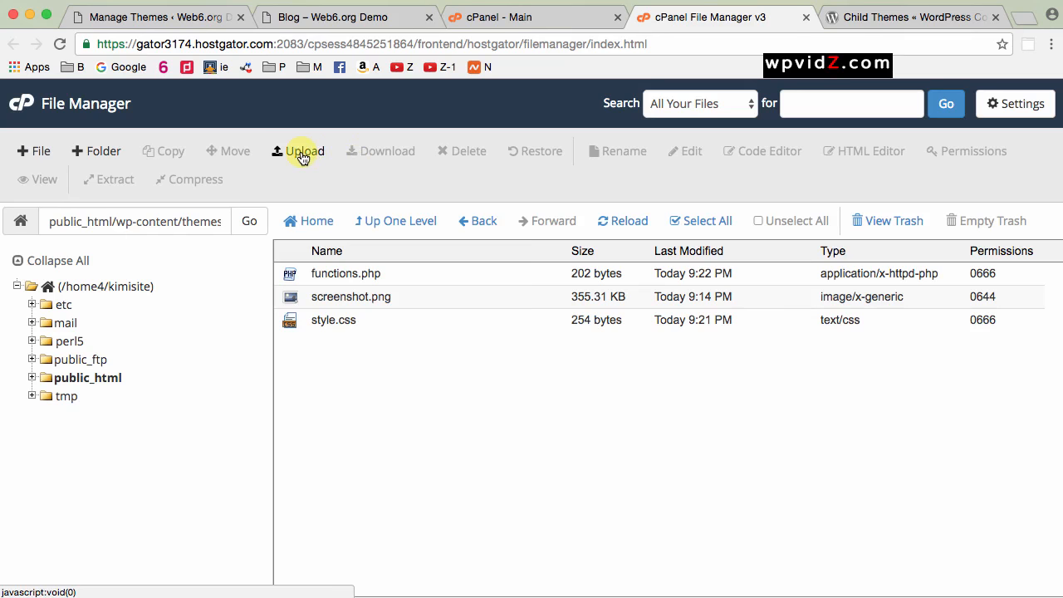
pyautogui.click(303, 156)
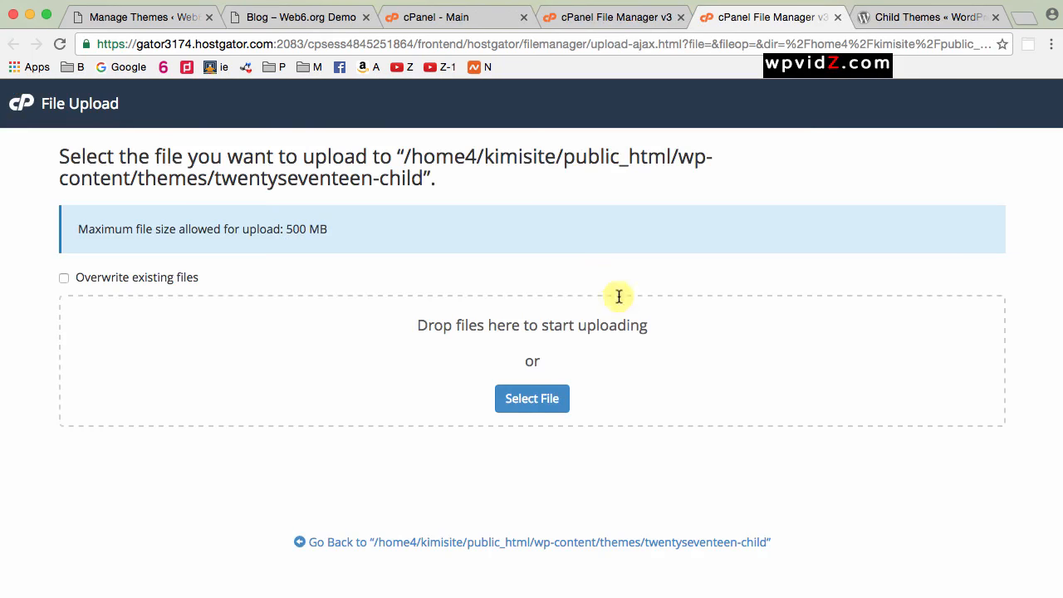
pyautogui.click(509, 405)
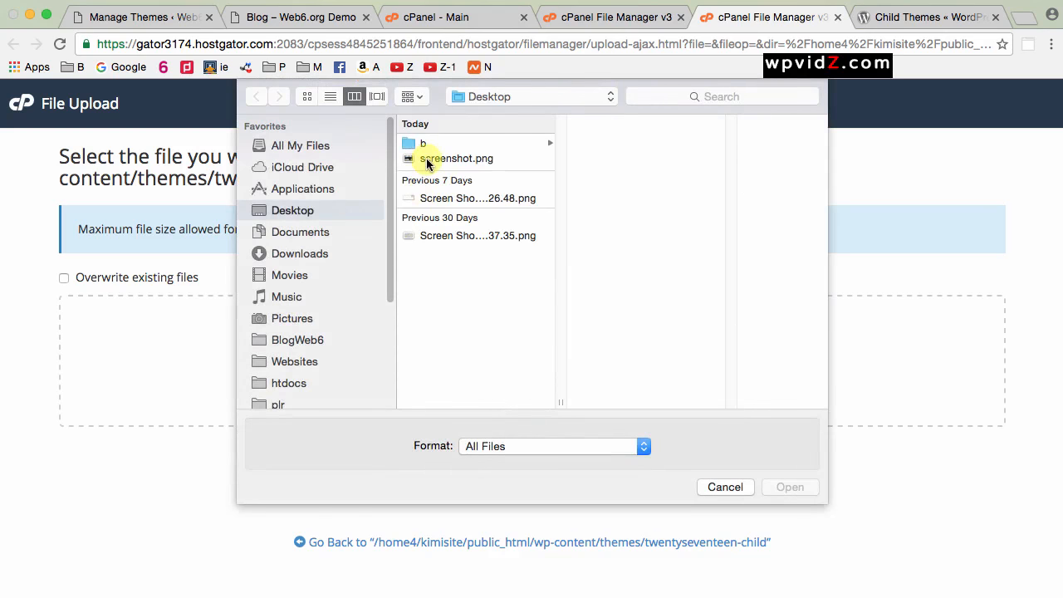
pyautogui.click(426, 160)
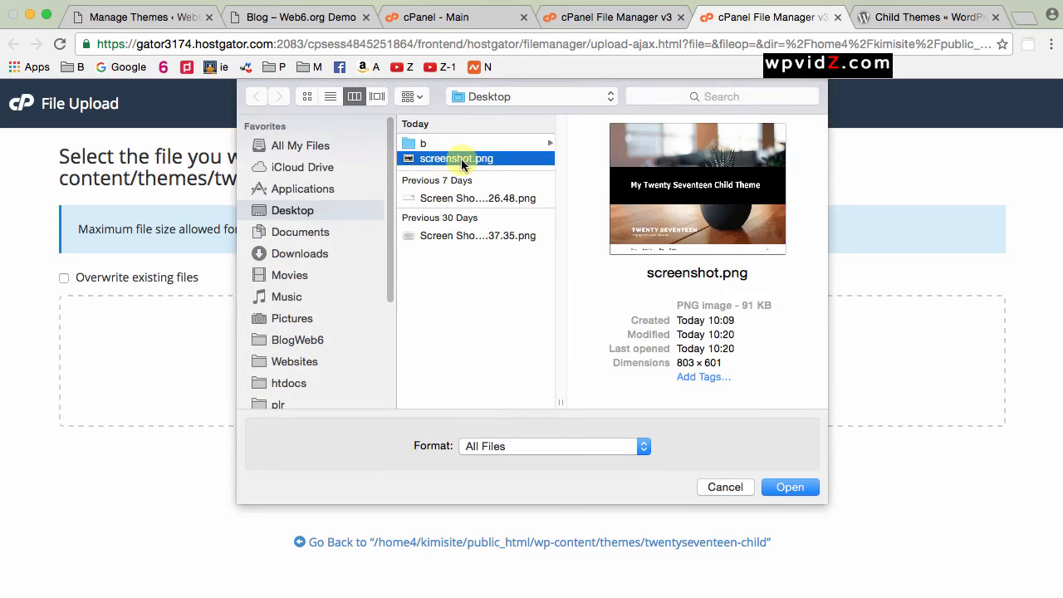
pyautogui.click(787, 488)
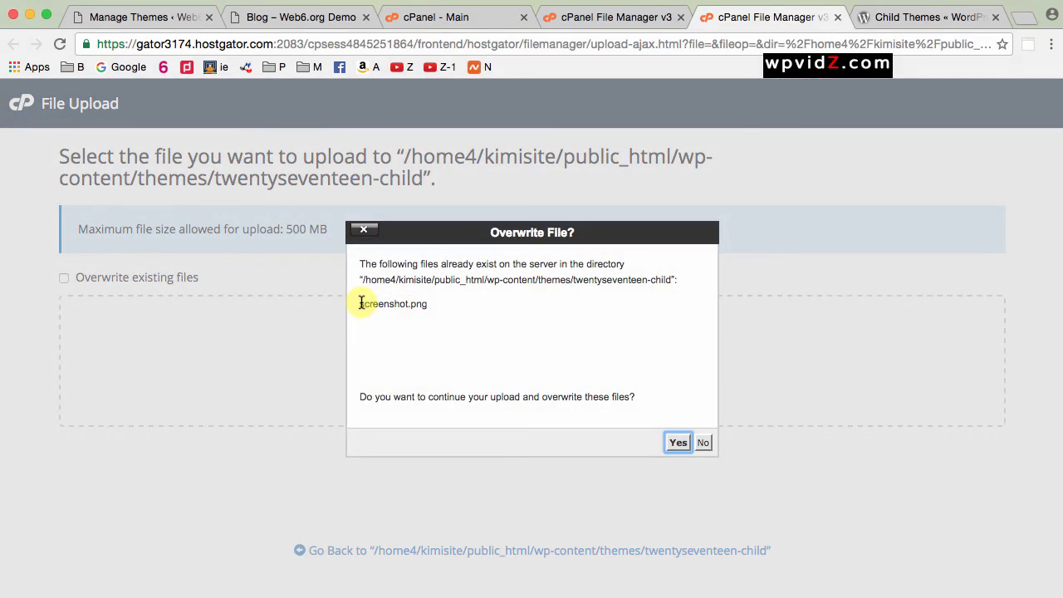
pyautogui.moveTo(360, 303); pyautogui.dragTo(431, 306)
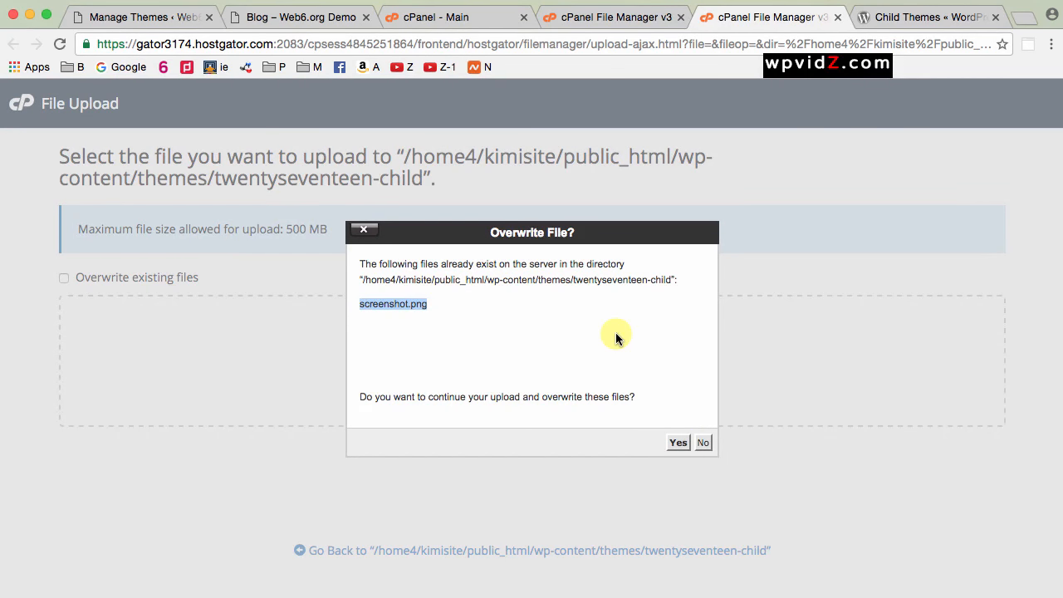
pyautogui.click(677, 443)
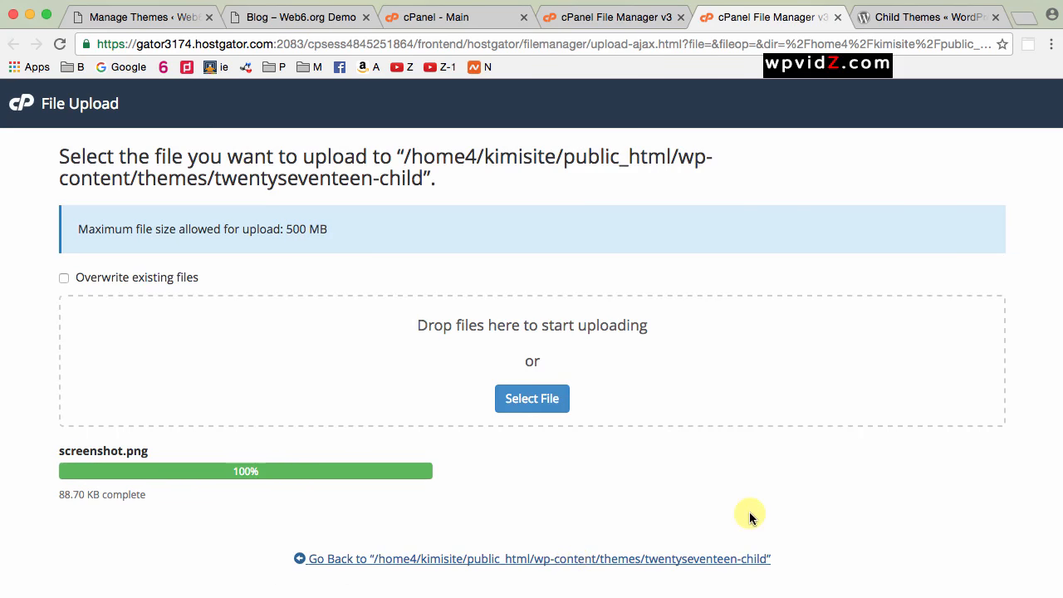
# - Close the File Upload page and preview the local screenshot.png image
pyautogui.press('super+w')
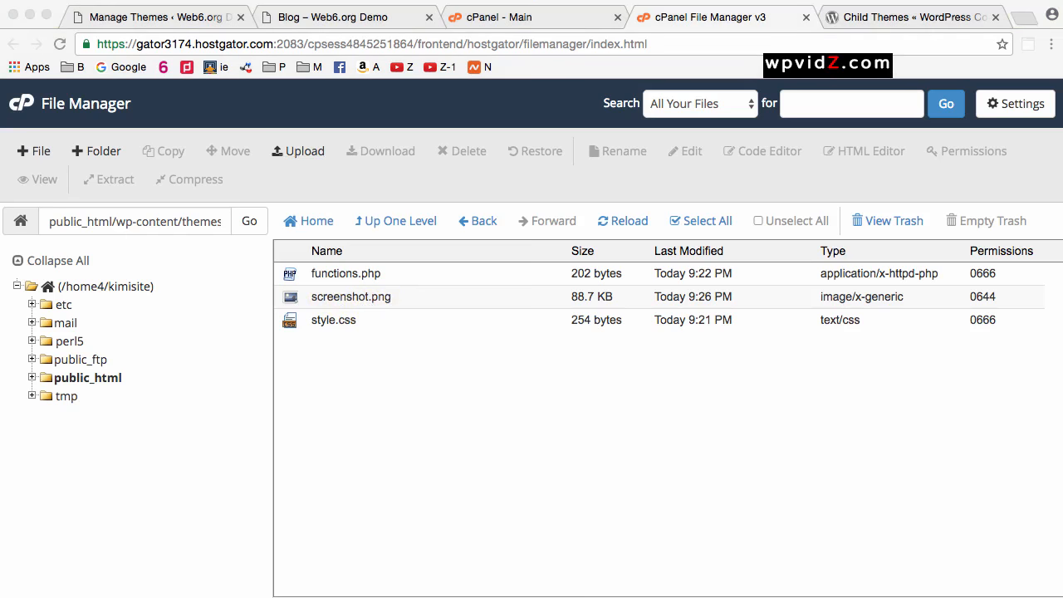
pyautogui.press('space')
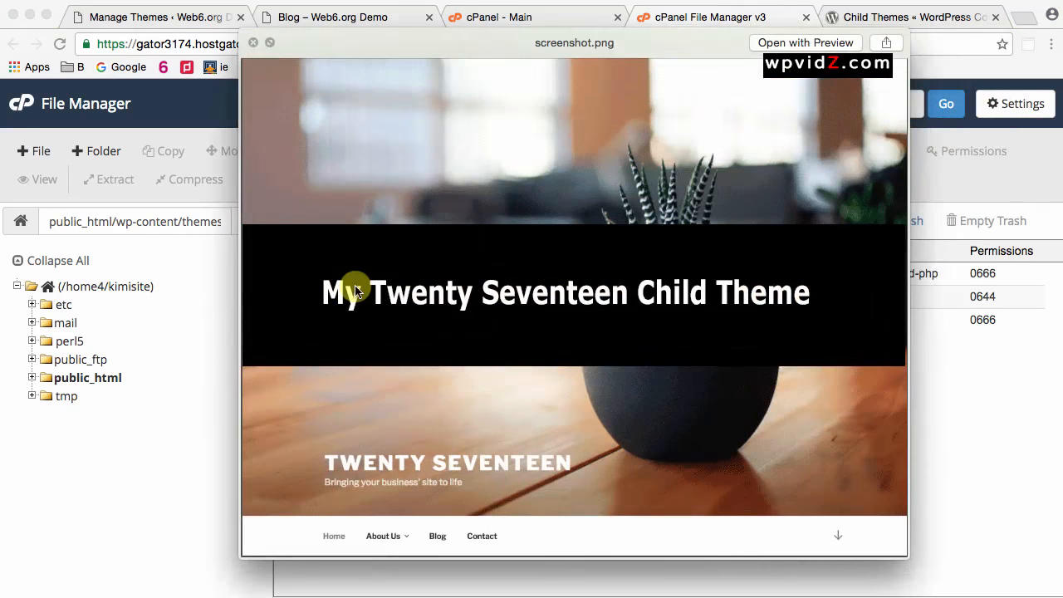
pyautogui.click(255, 45)
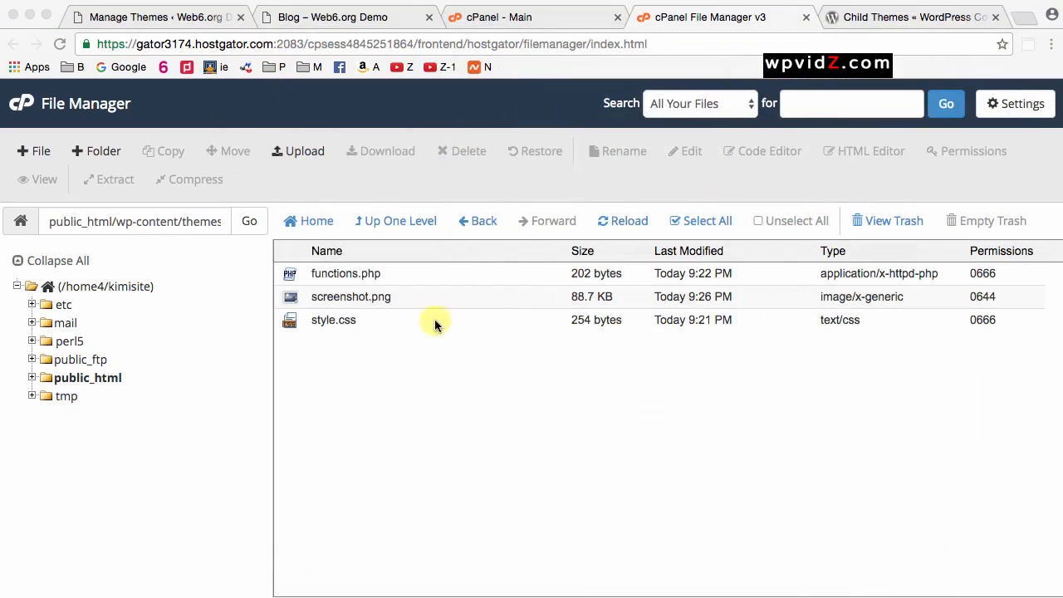
# - Close File Manager and reload the WordPress Themes page to check the child theme's thumbnail
pyautogui.click(805, 17)
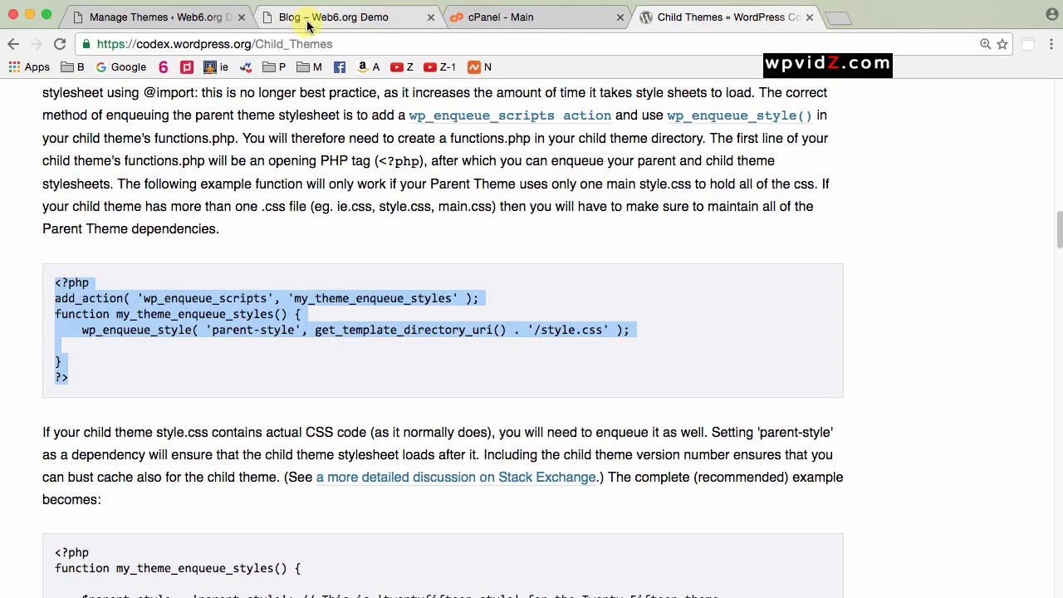
pyautogui.click(157, 21)
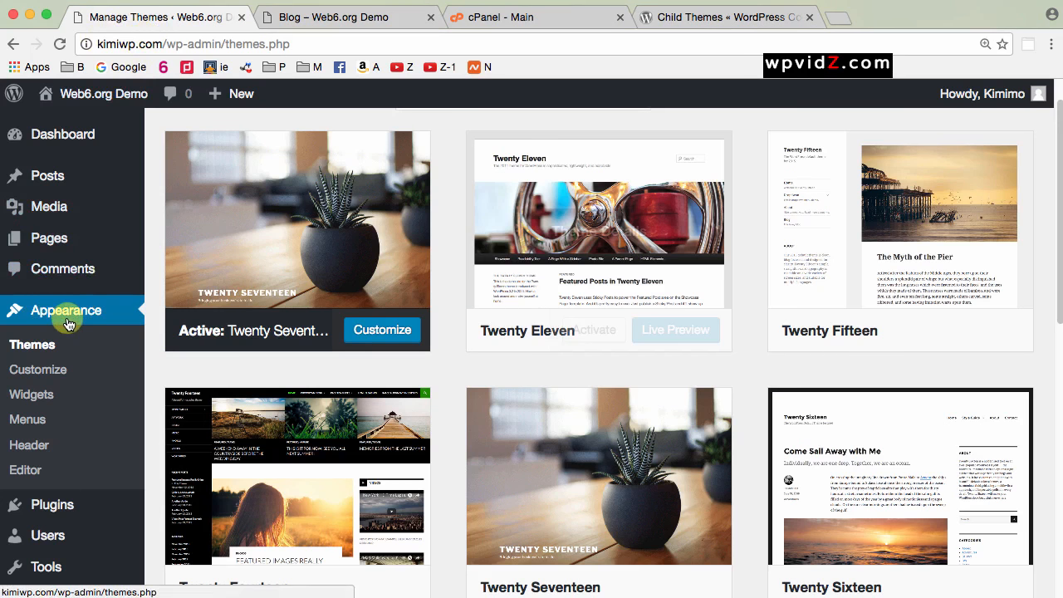
pyautogui.click(60, 43)
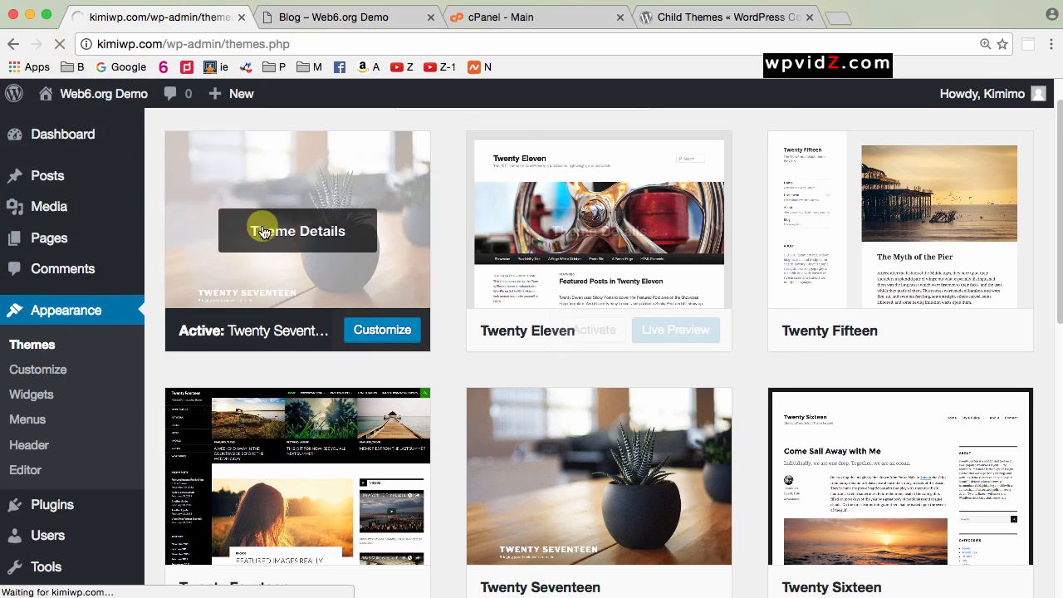